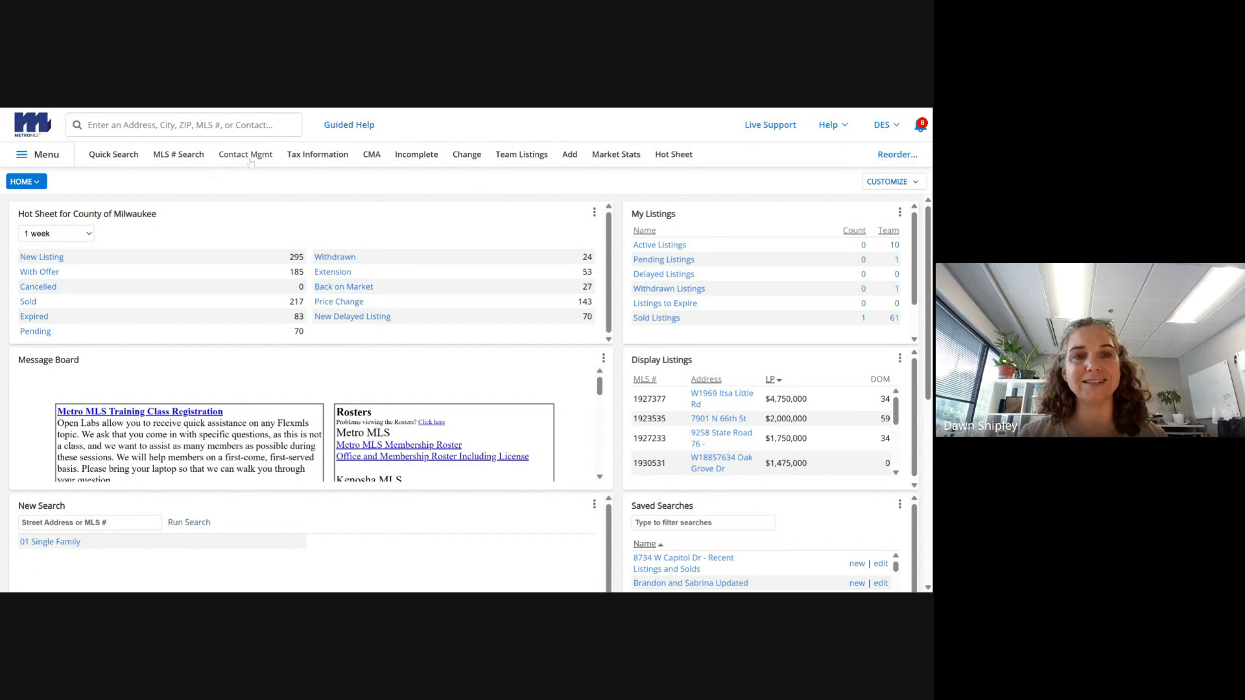
- Open the Menu at the top left of the Flexmls dashboard
left_click(42, 159)
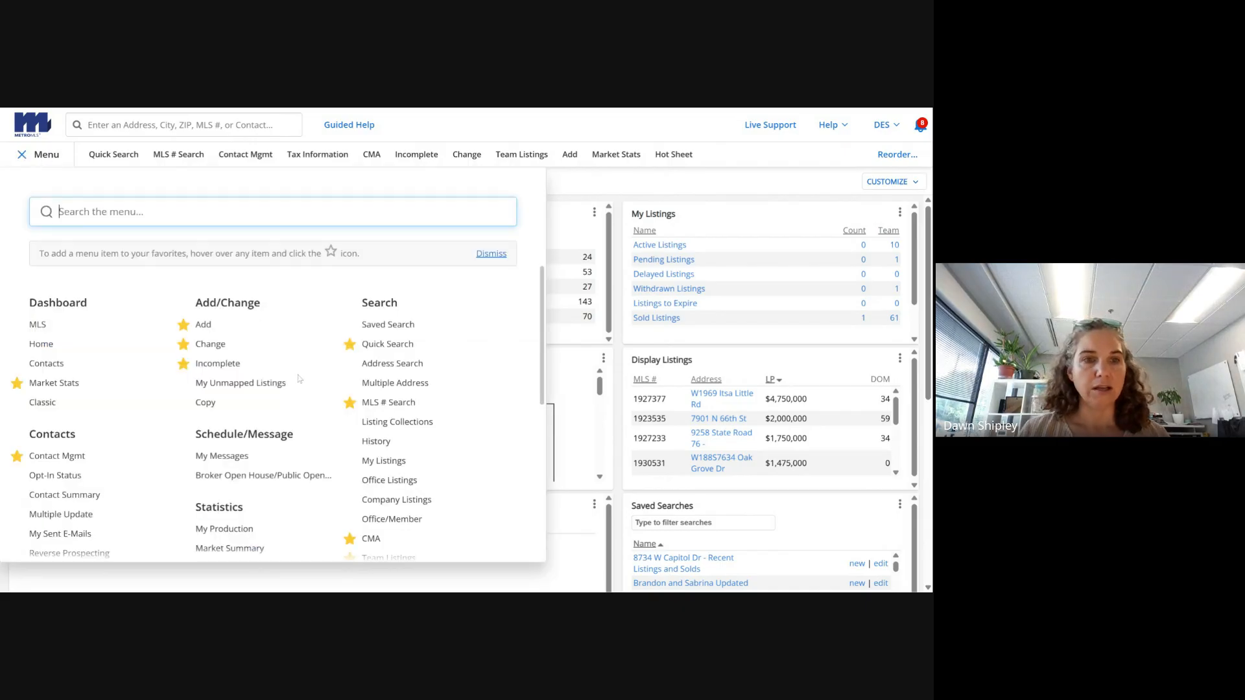
- Go to the Contact Management page from the navigation menu
type("contact")
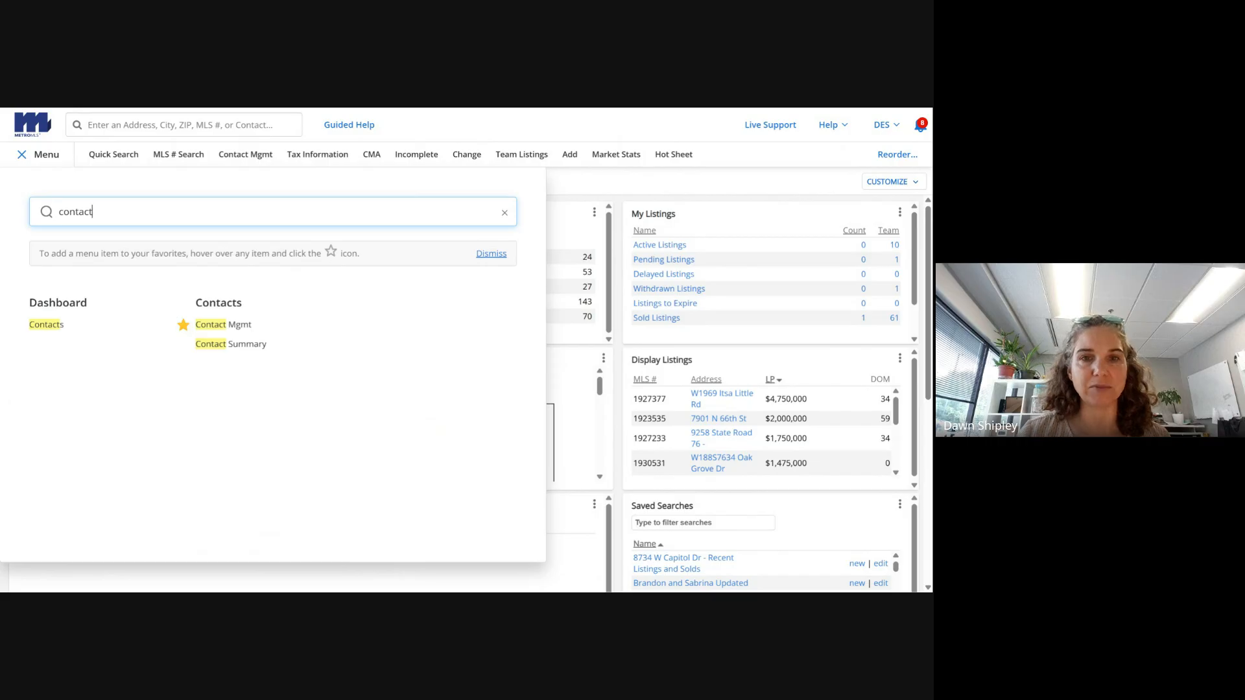
left_click(506, 214)
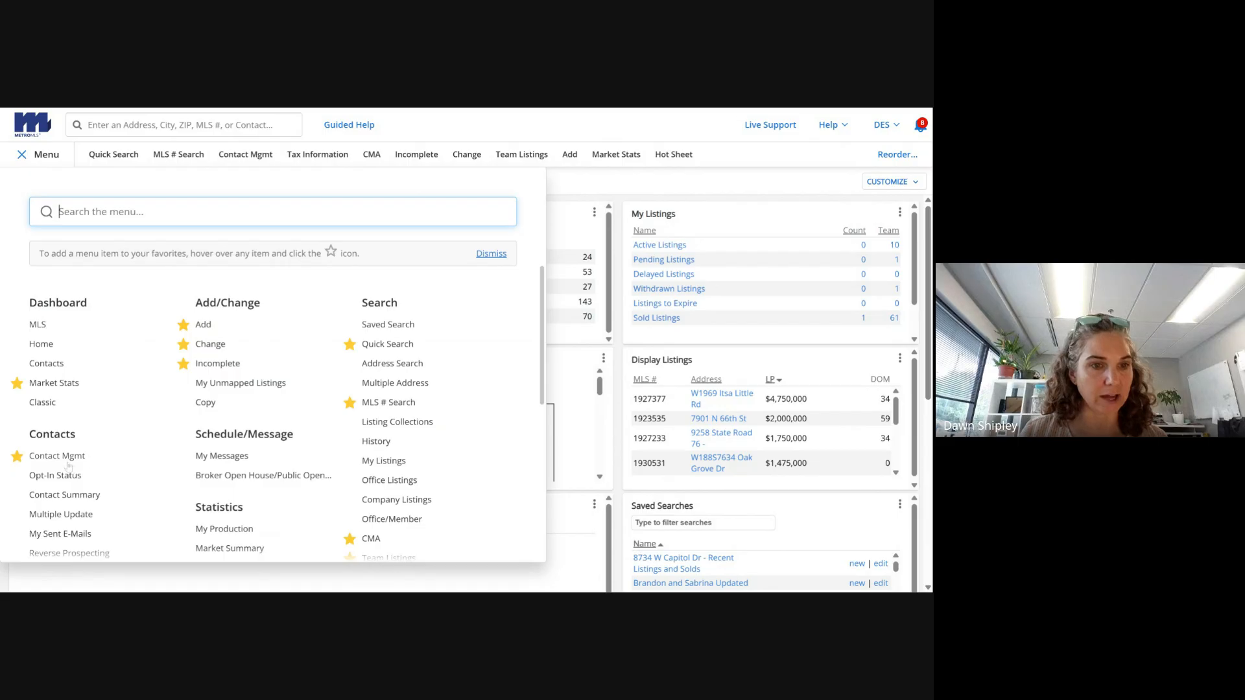
left_click(43, 457)
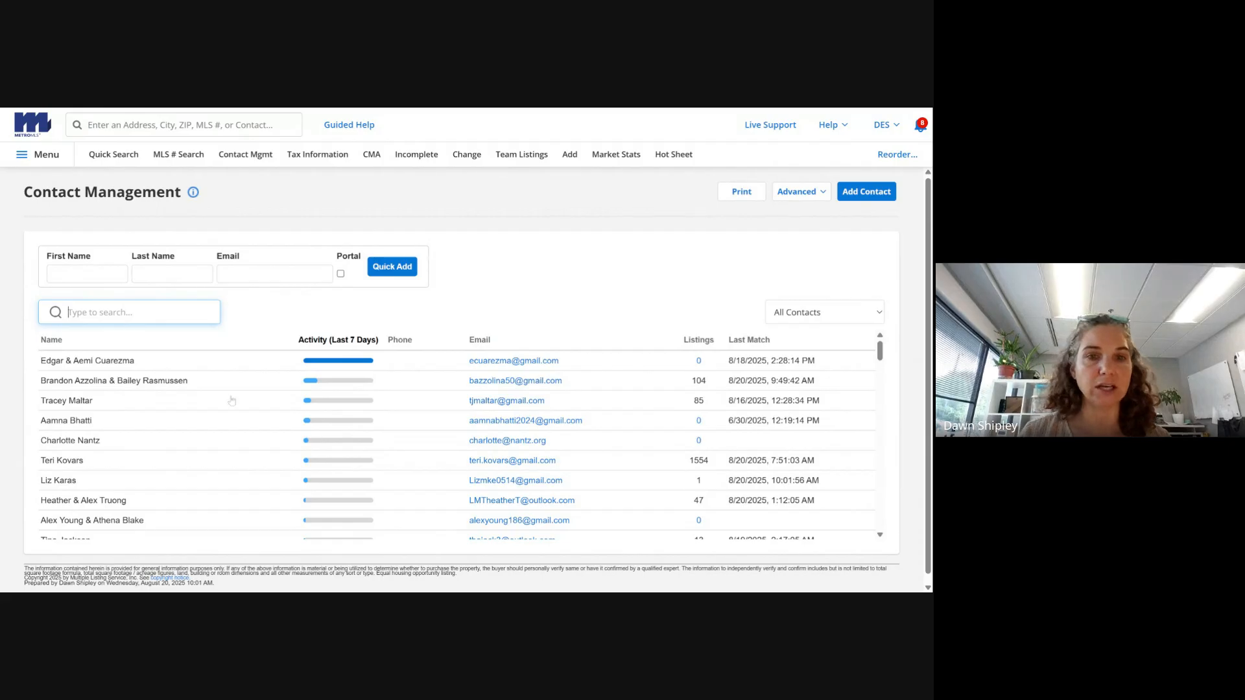
- Bring up the blank Add Contact form from the Contact Management page
left_click(87, 273)
left_click(172, 273)
left_click(256, 273)
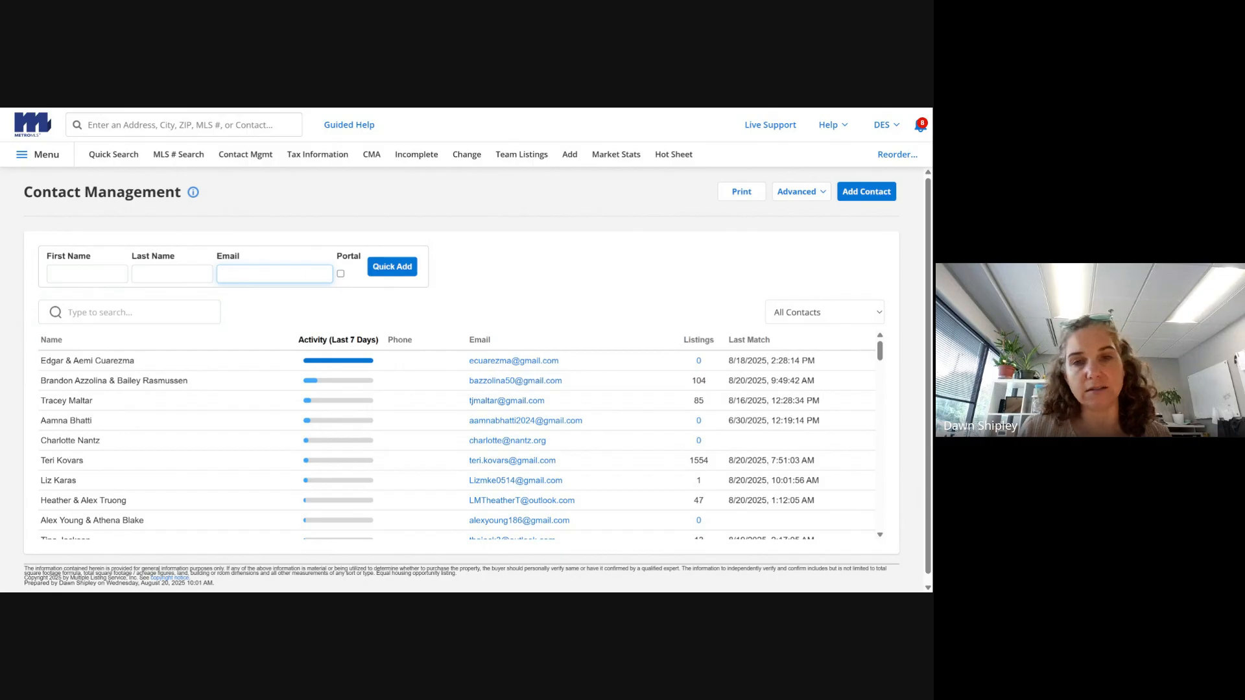
left_click(87, 274)
left_click(172, 274)
left_click(260, 262)
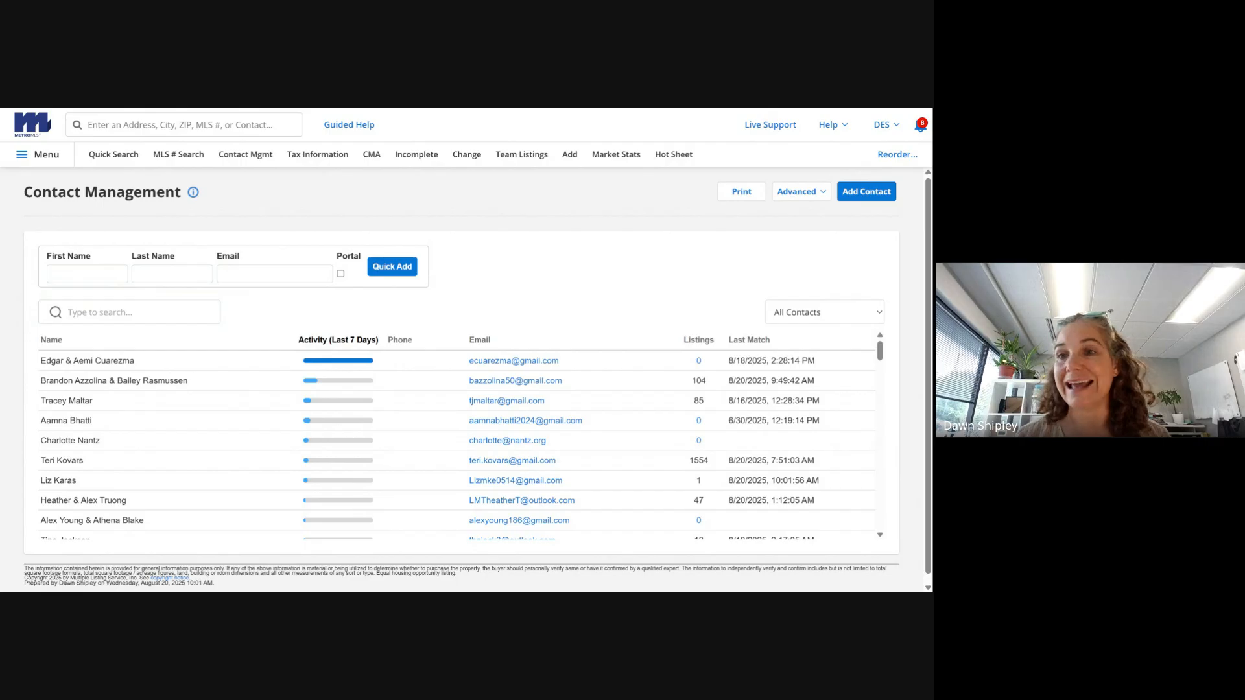
left_click(876, 198)
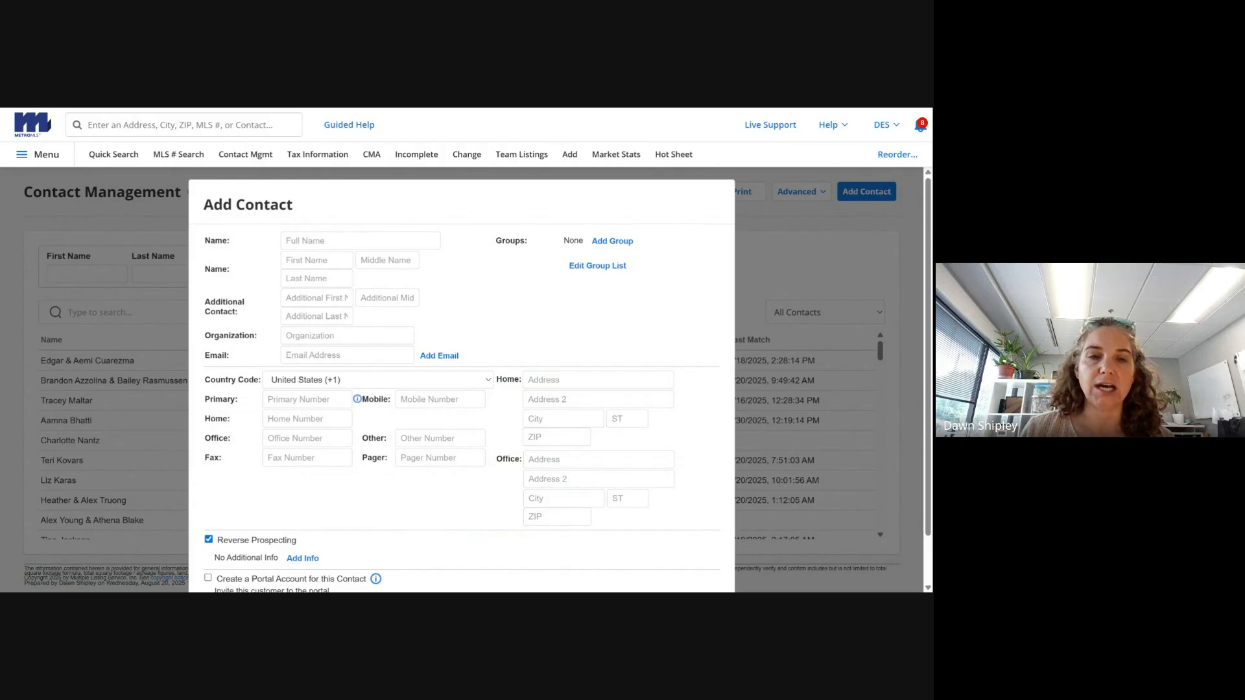
- Enter the couple's combined full name, plus first and last names for both partners
left_click(359, 241)
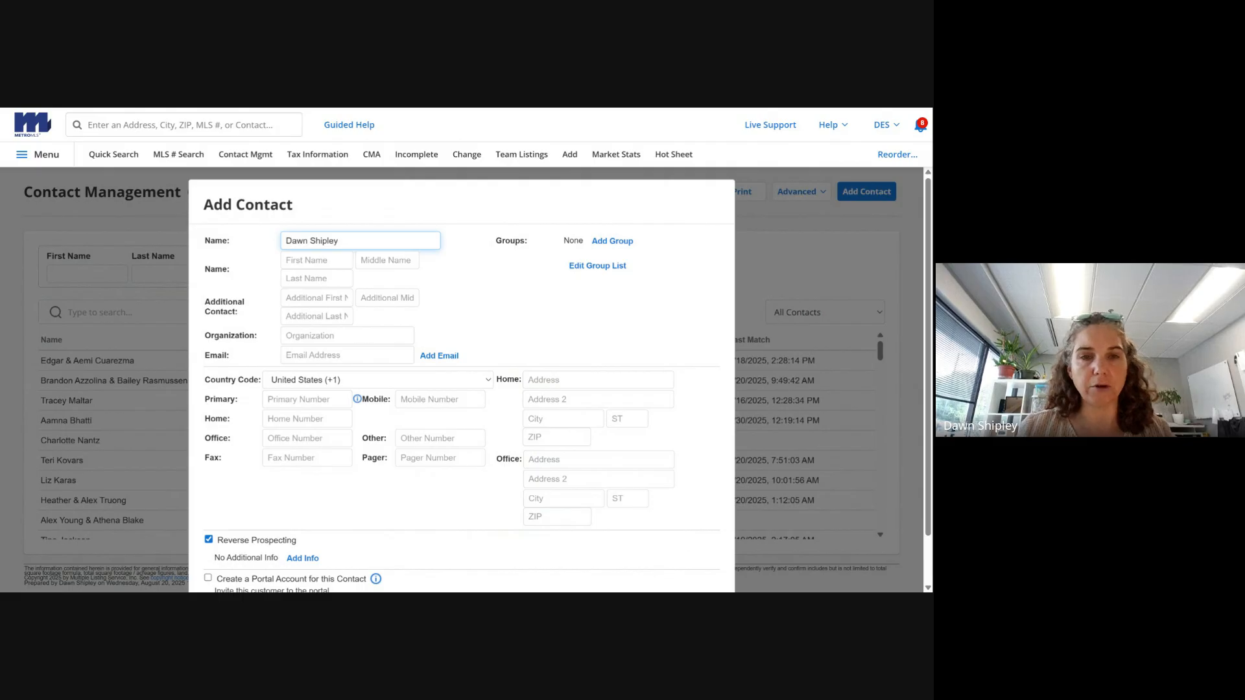
key("Tab")
key("Tab")
key("Tab")
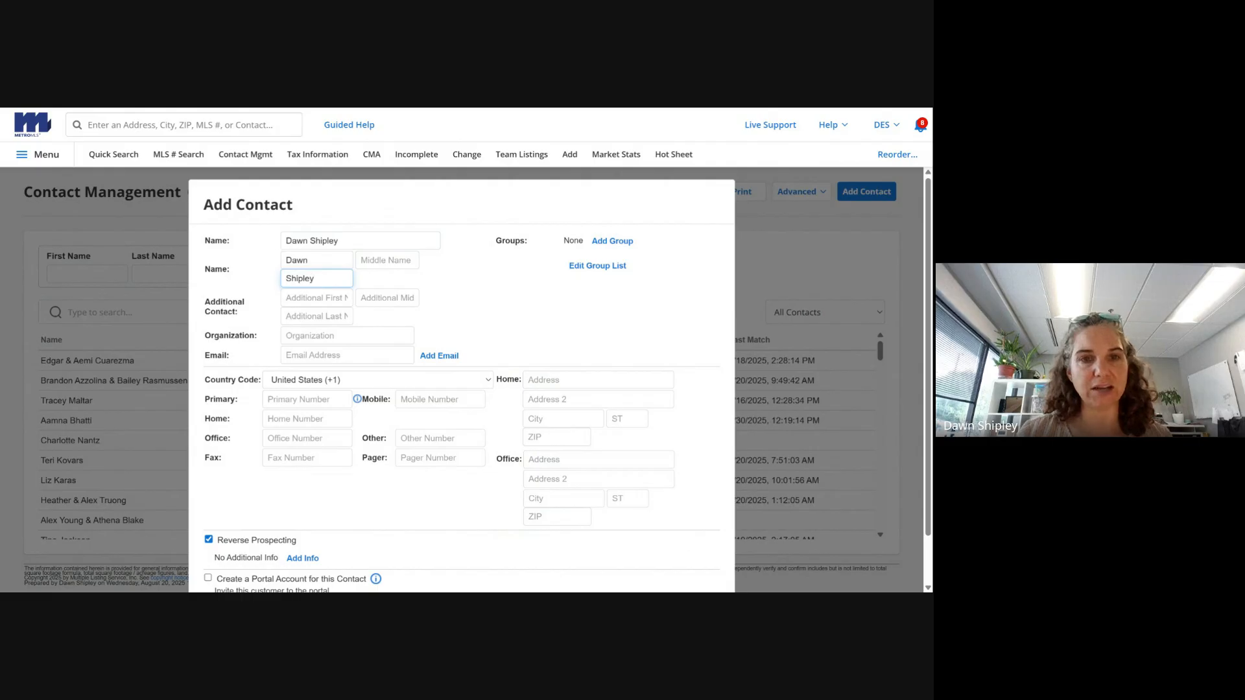
left_click(310, 241)
type("& Za")
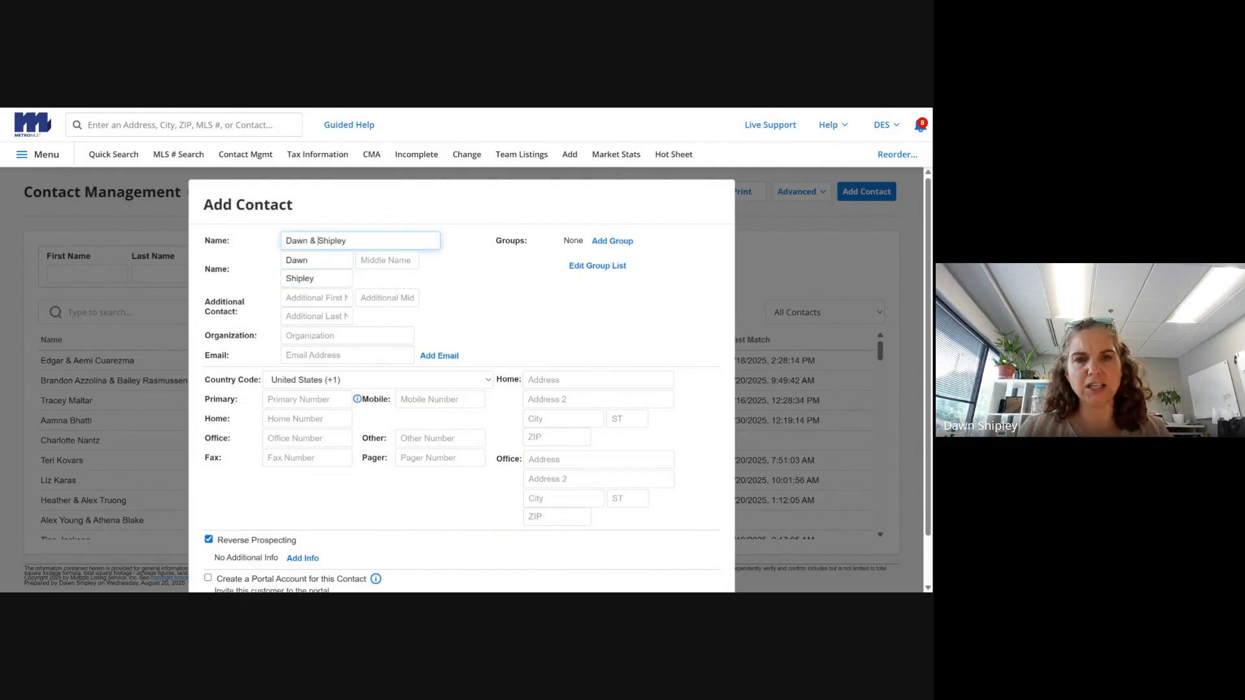
type("c")
left_click(316, 298)
key("Tab")
key("Tab")
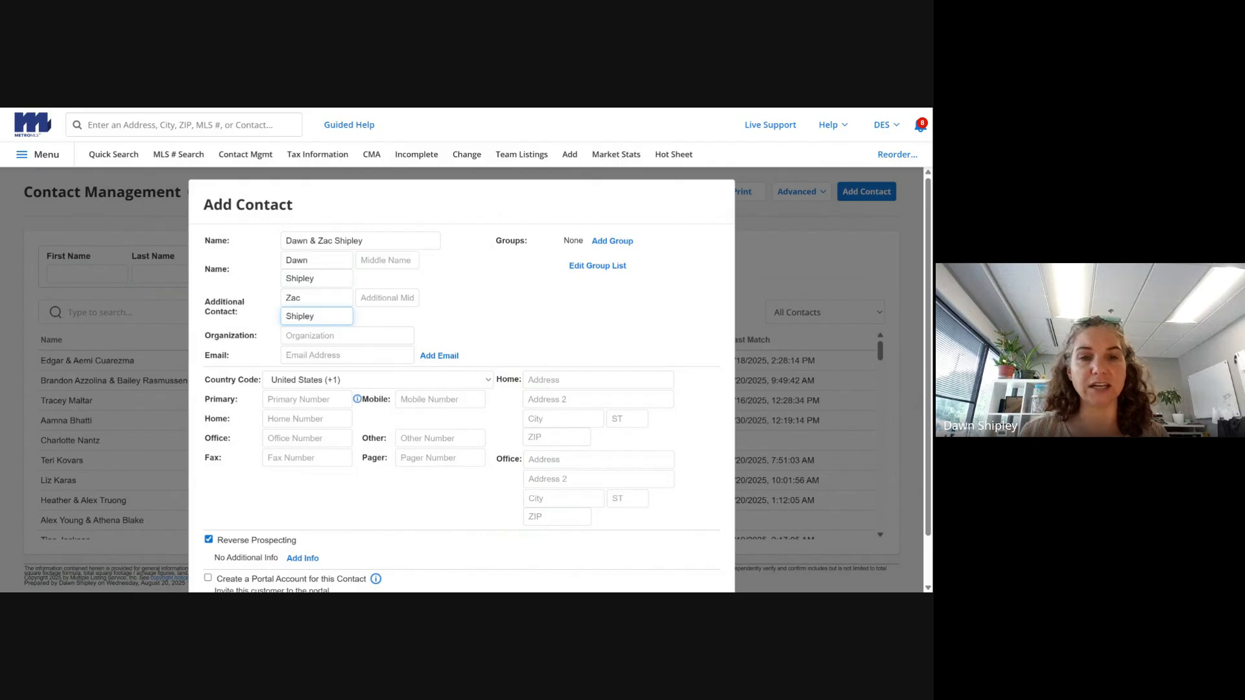
- Add both partners' e-mail addresses, enable Notify on the second, and save the contact
key("Tab")
key("Tab")
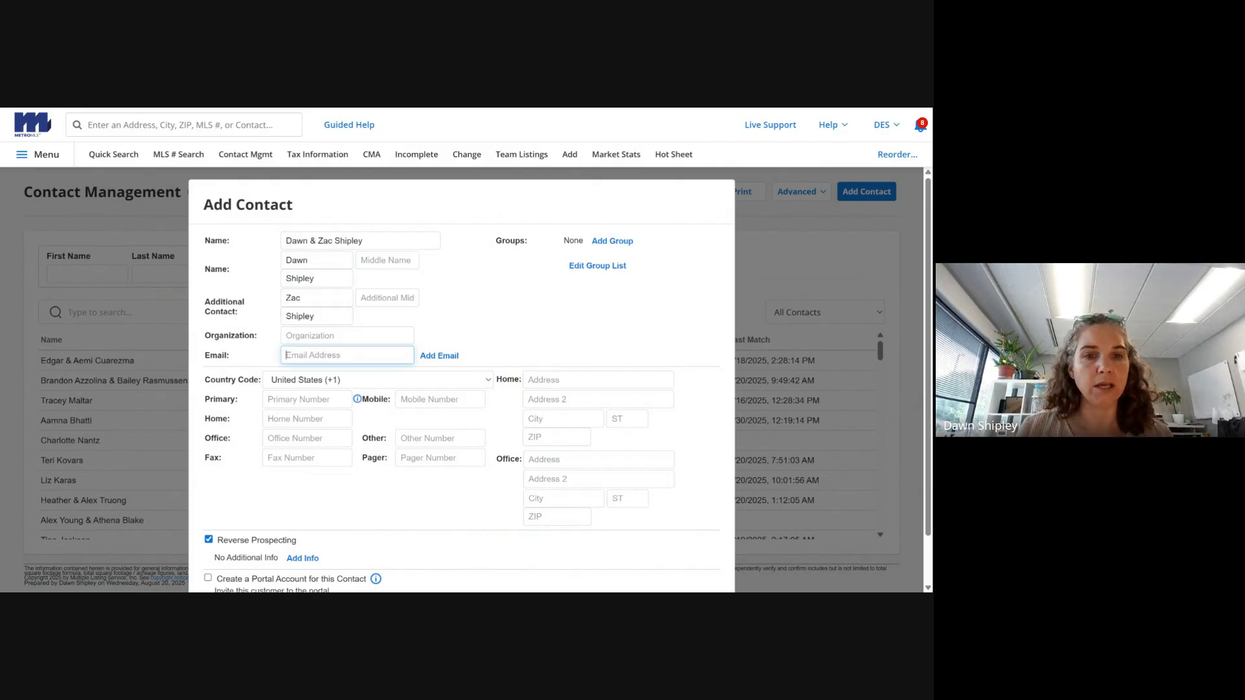
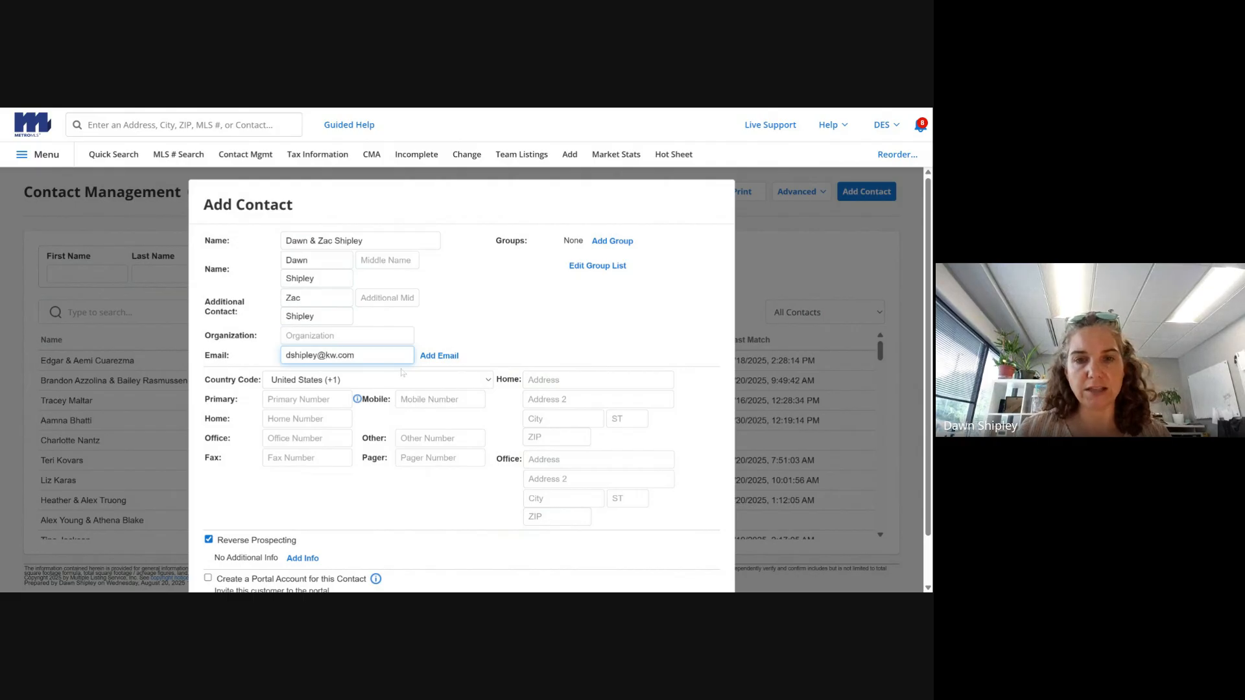
left_click(439, 356)
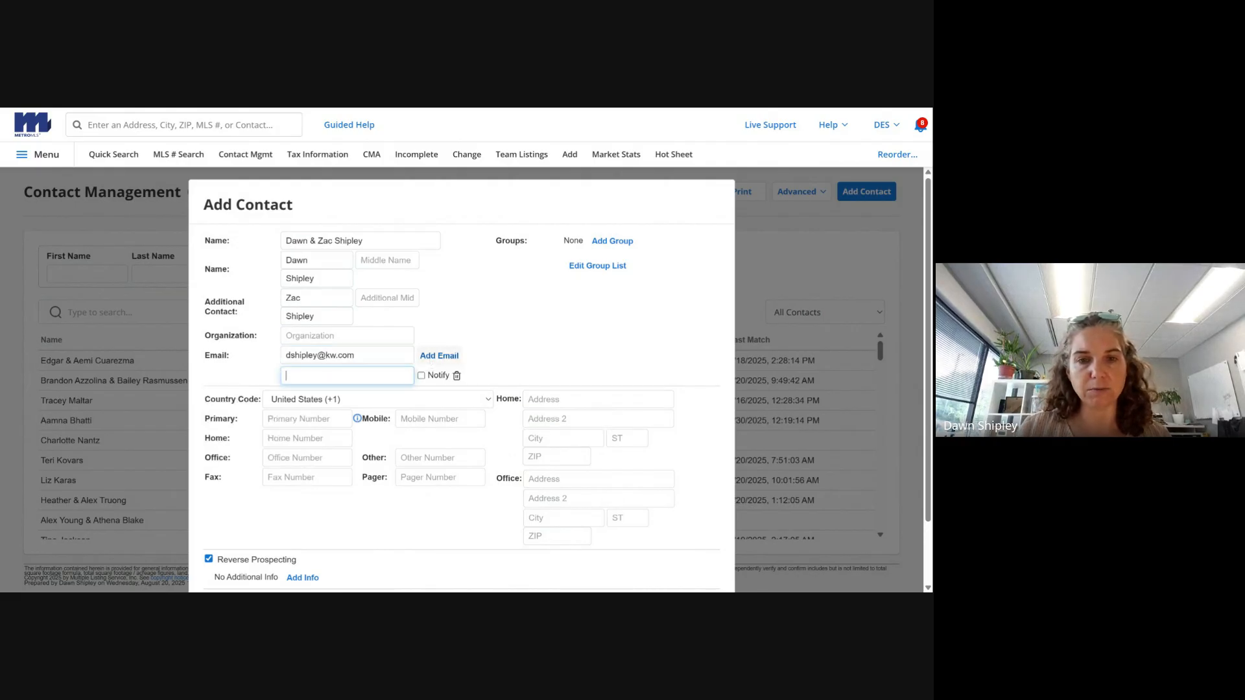
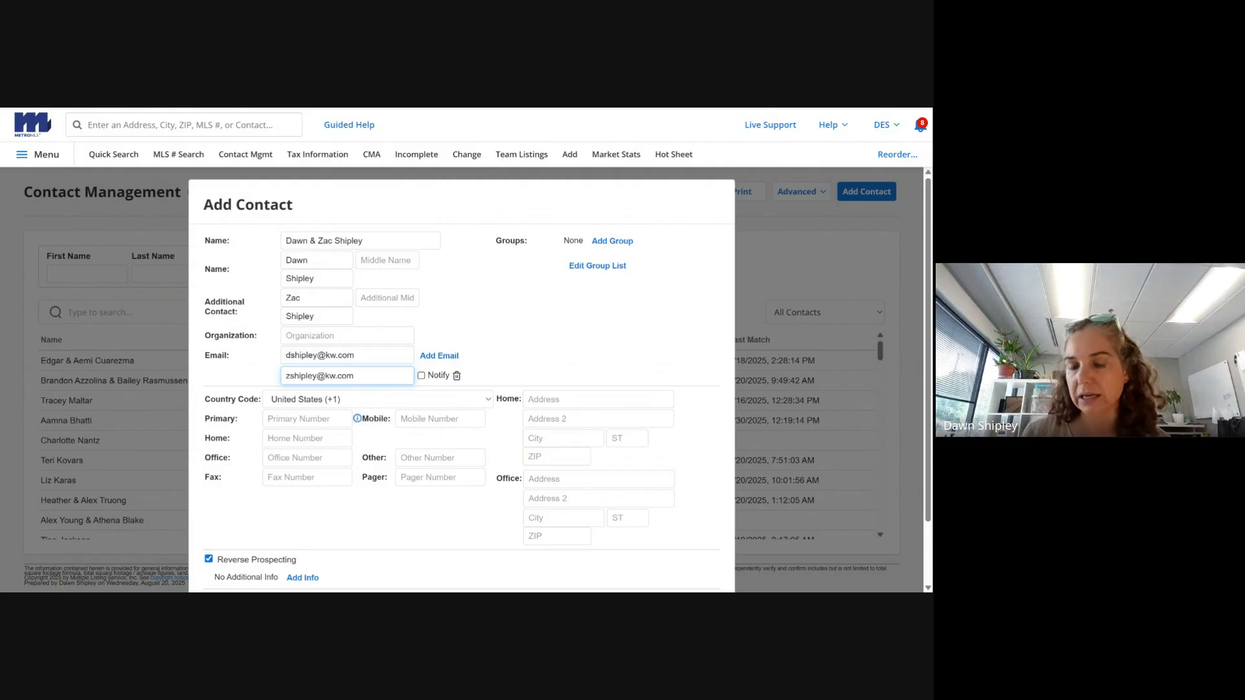
left_click(422, 375)
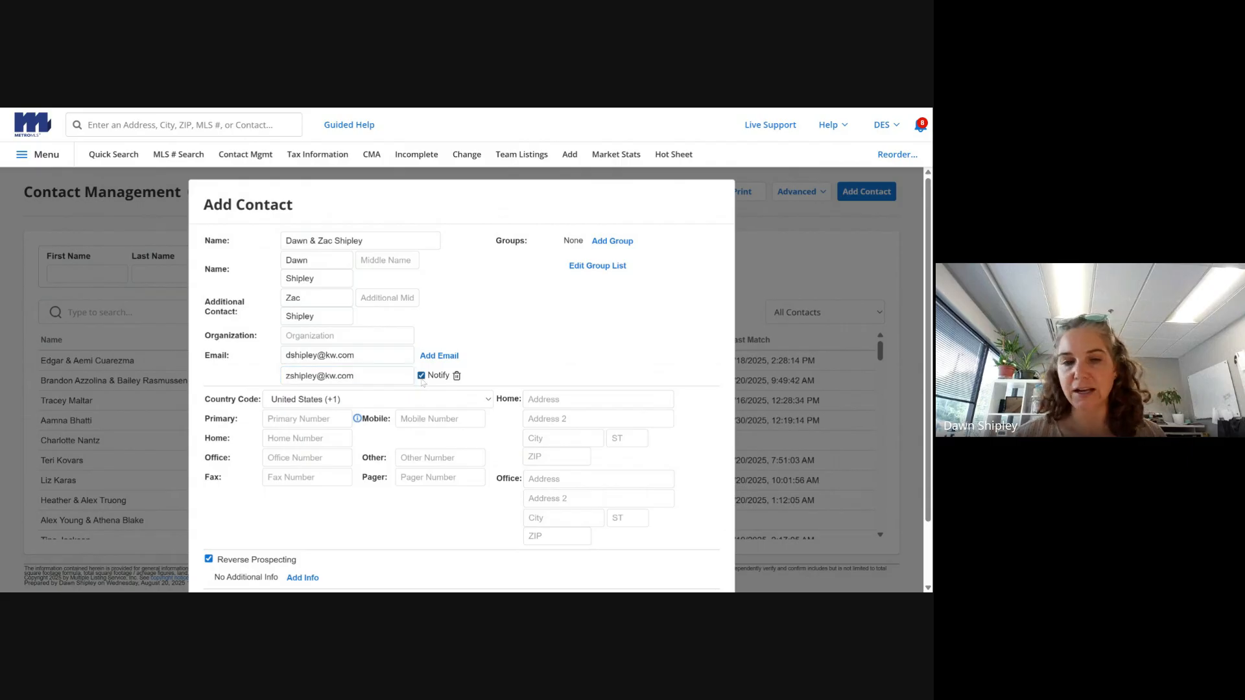
scroll(700, 389, "down", 2)
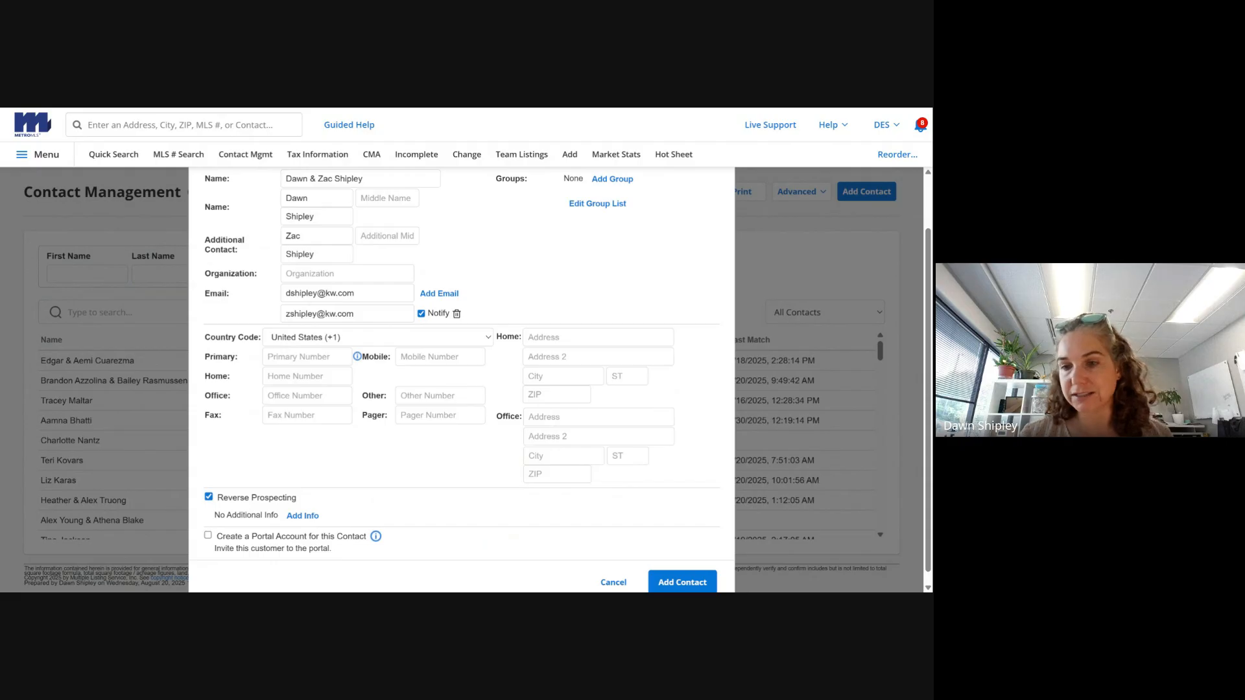
left_click(691, 578)
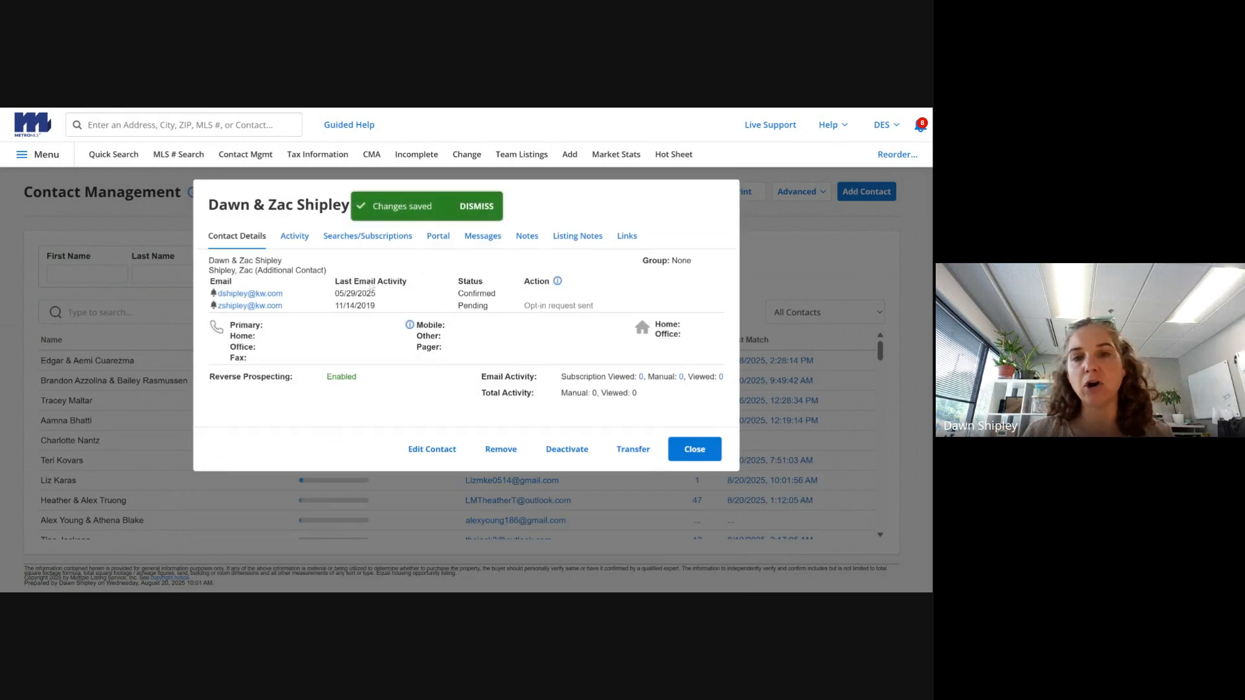
mouse_move(459, 296)
left_mouse_down()
mouse_move(504, 293)
mouse_move(446, 299)
left_mouse_up()
left_click(446, 300)
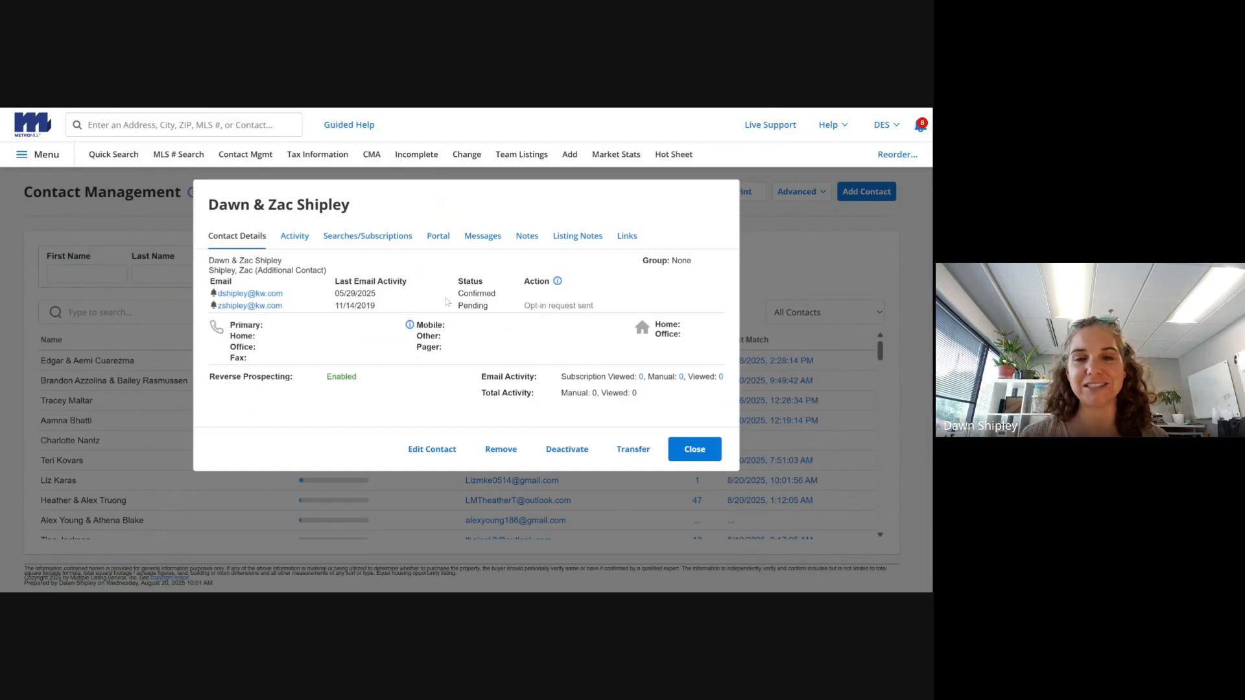
left_click_drag(454, 310, 491, 315)
left_click(490, 316)
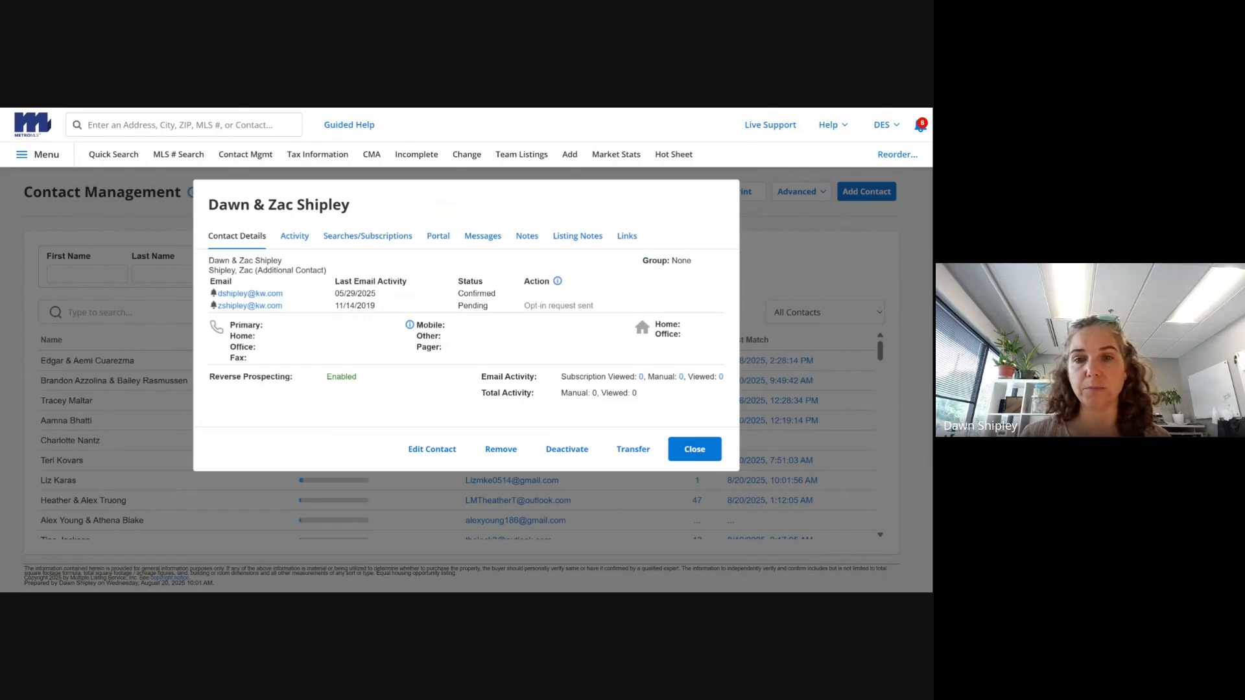
left_click_drag(523, 307, 603, 312)
left_click(605, 314)
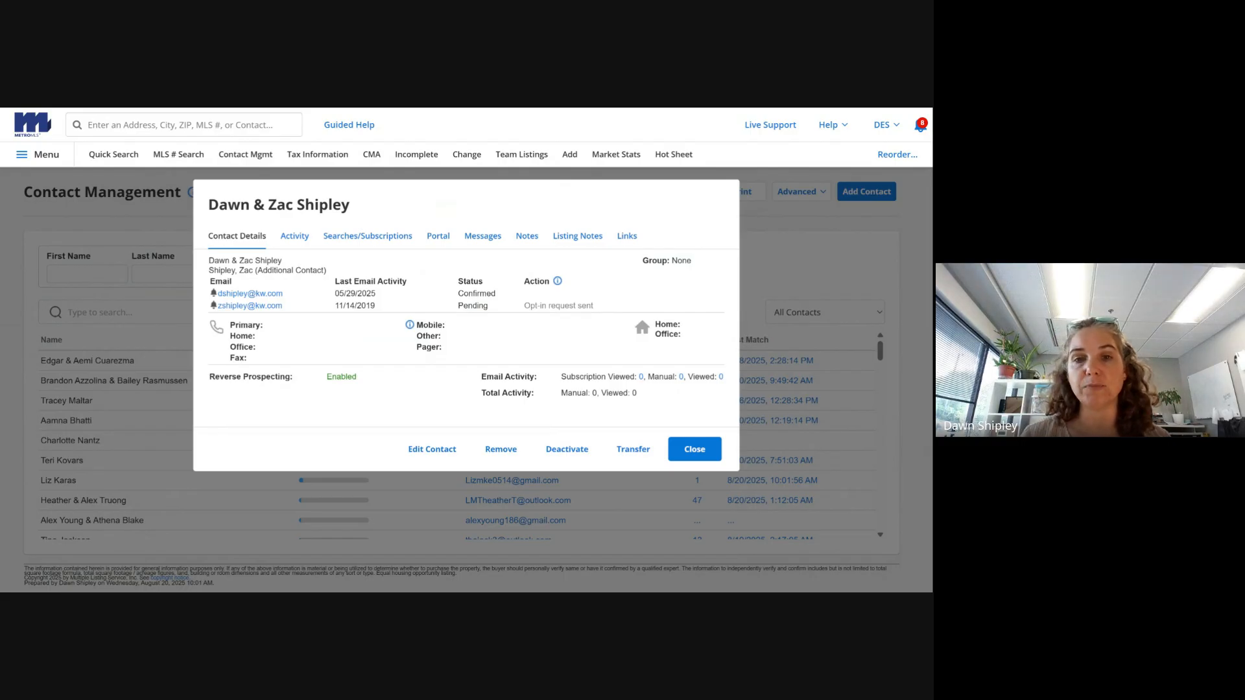
left_click_drag(456, 307, 491, 315)
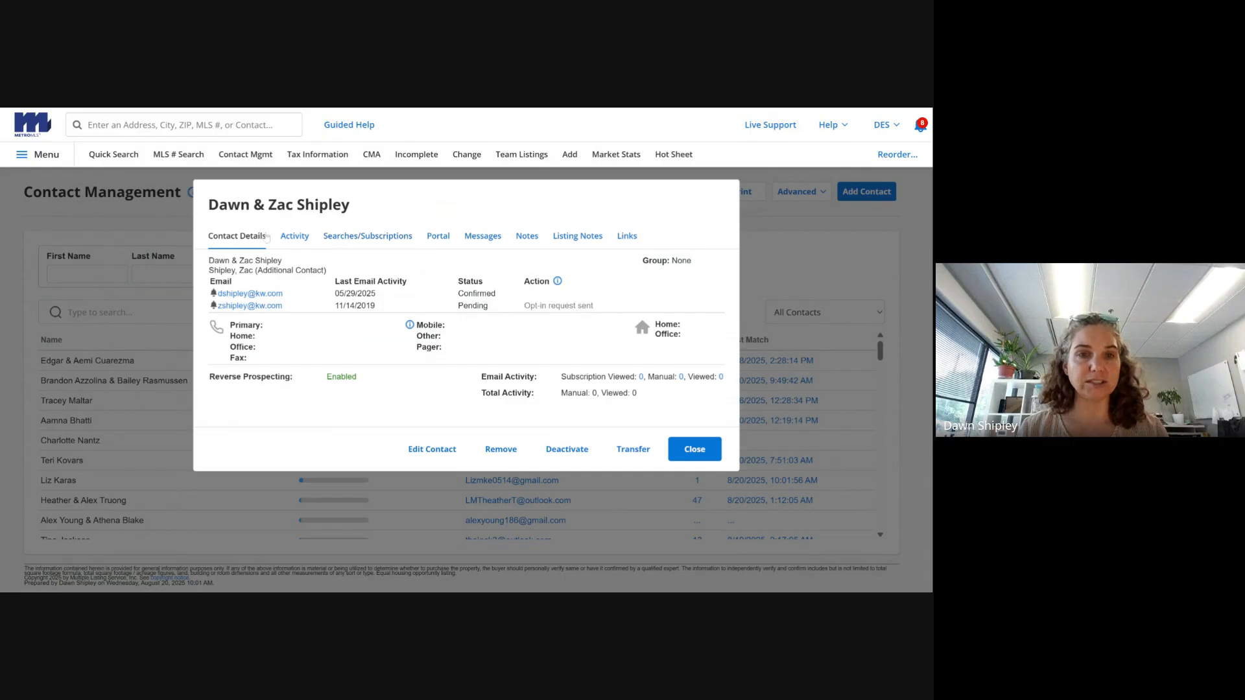
- Under the contact's Searches/Subscriptions, add a search and choose Create New Quick Search
left_click(300, 241)
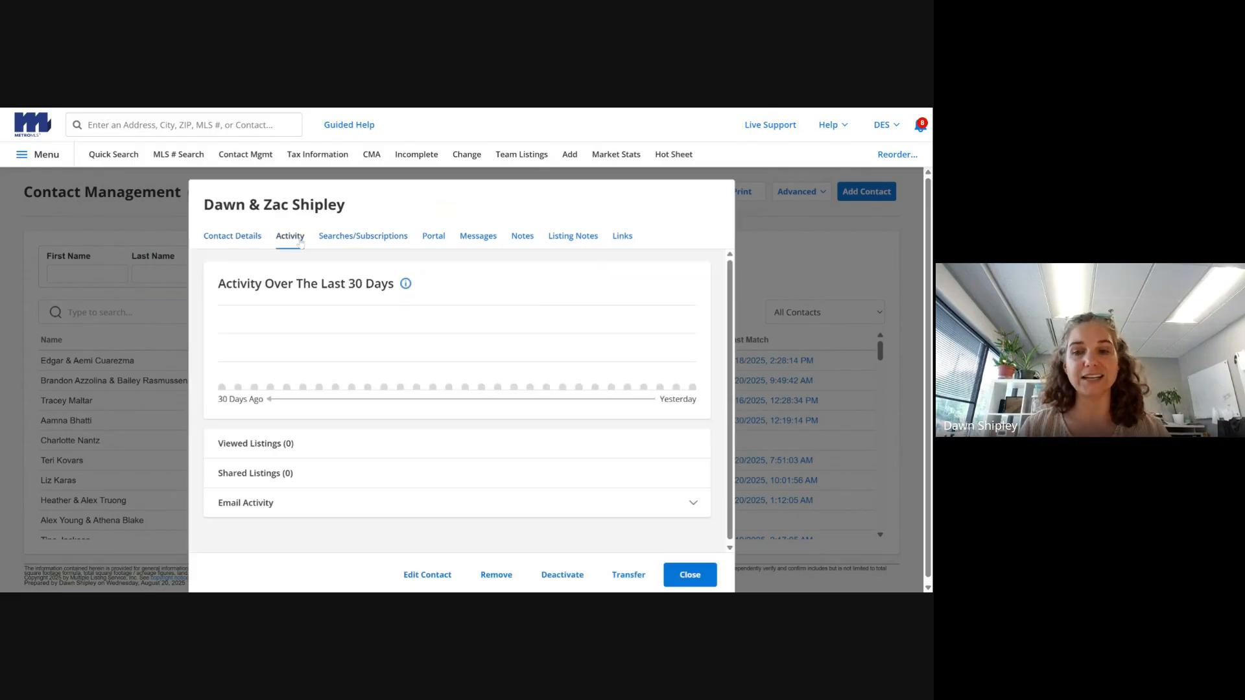
left_click(362, 242)
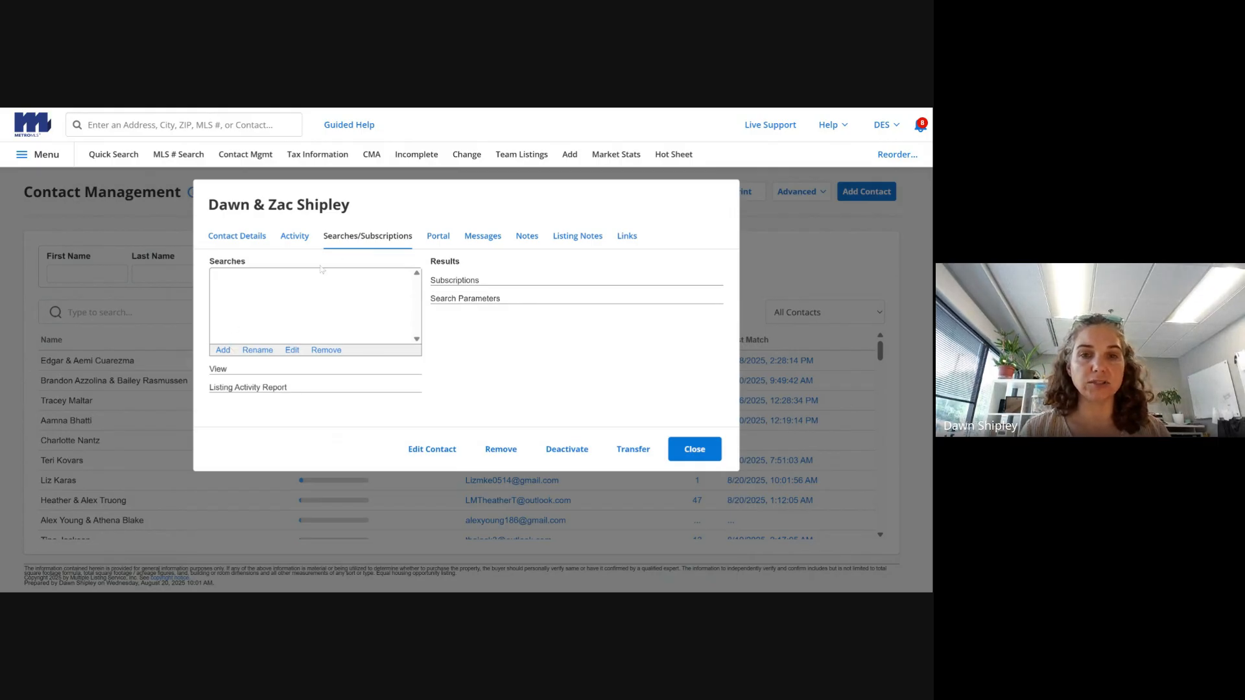
left_click(223, 351)
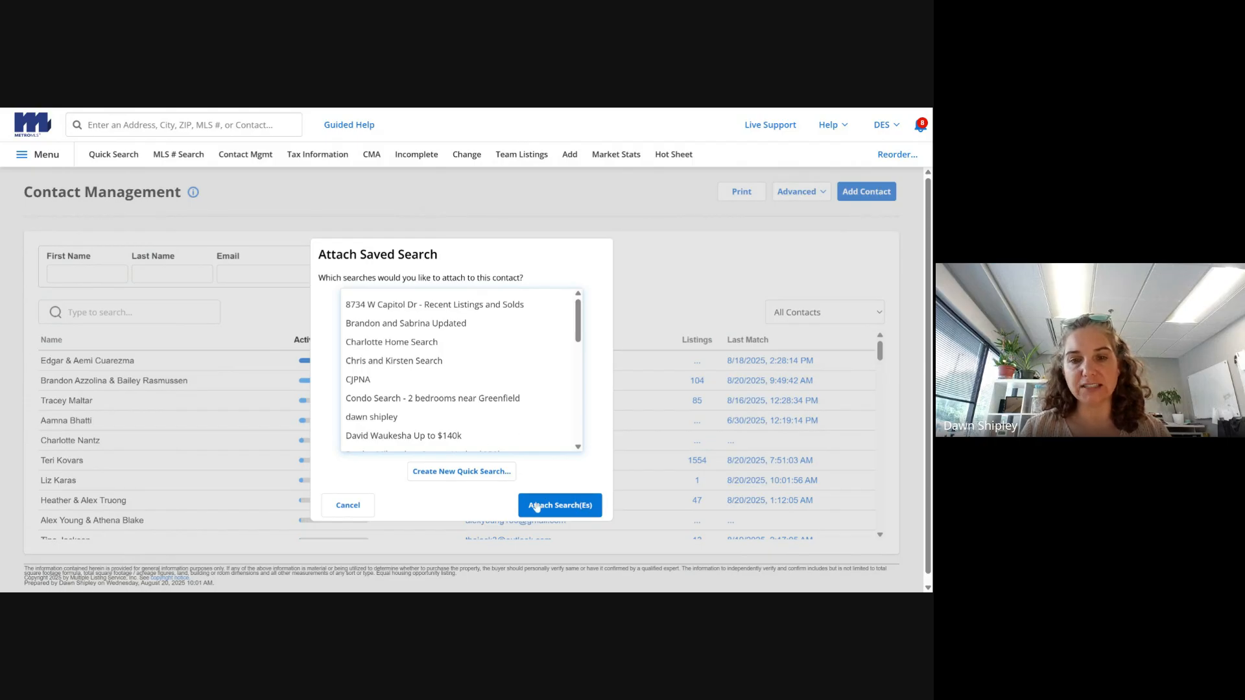
left_click(457, 472)
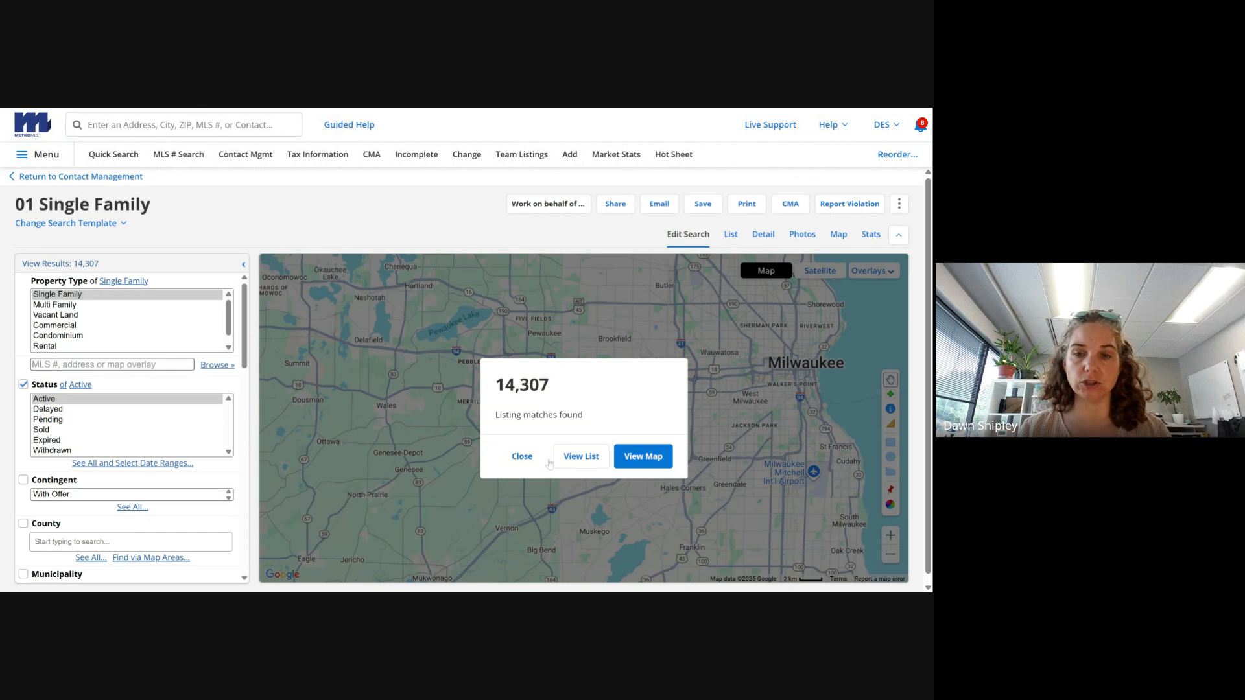
left_click(520, 457)
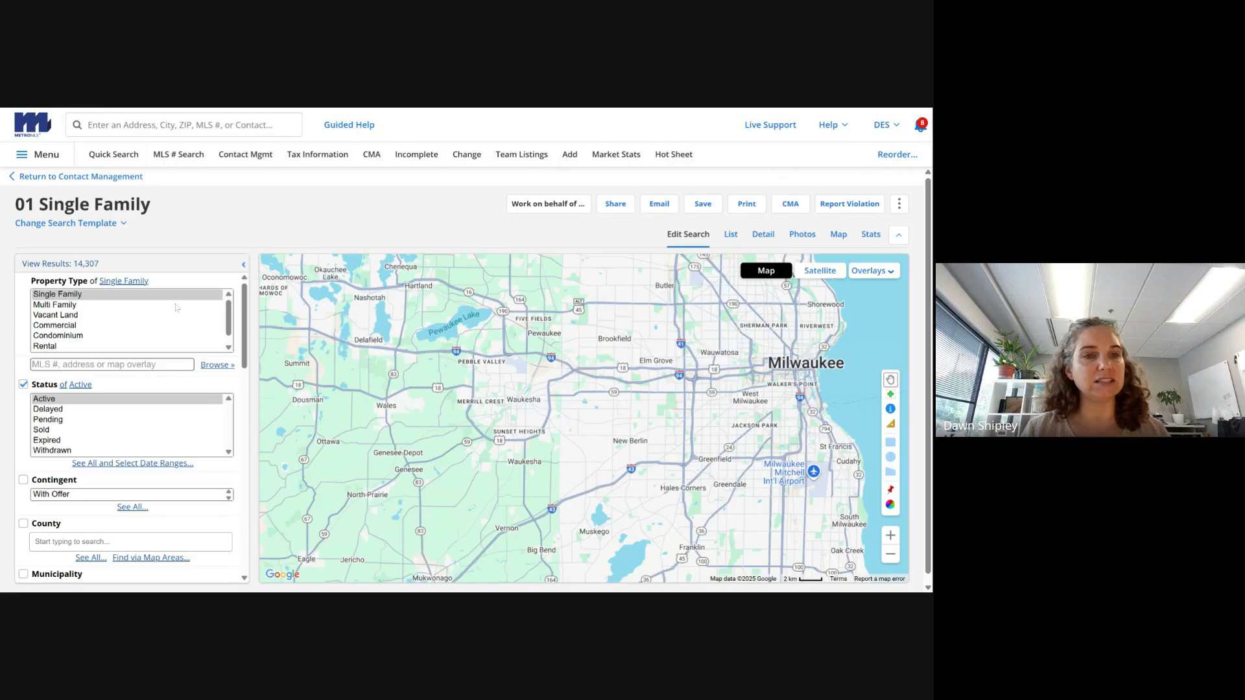
left_click(163, 295)
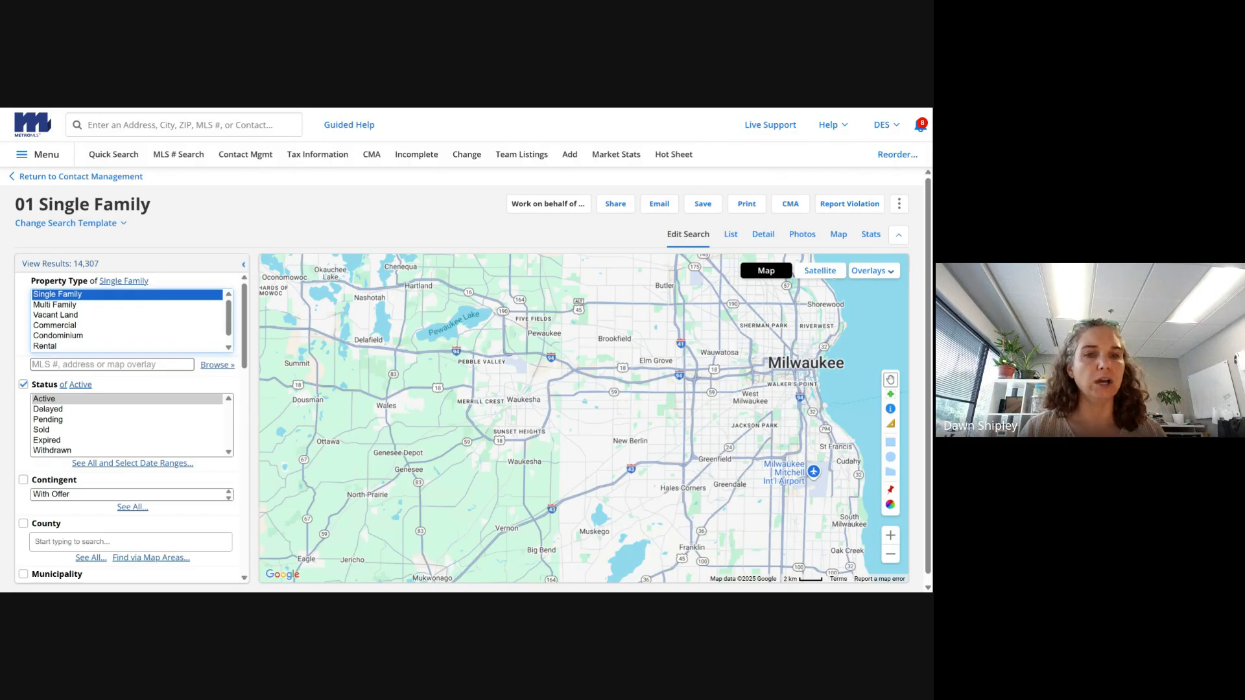
left_click(228, 348)
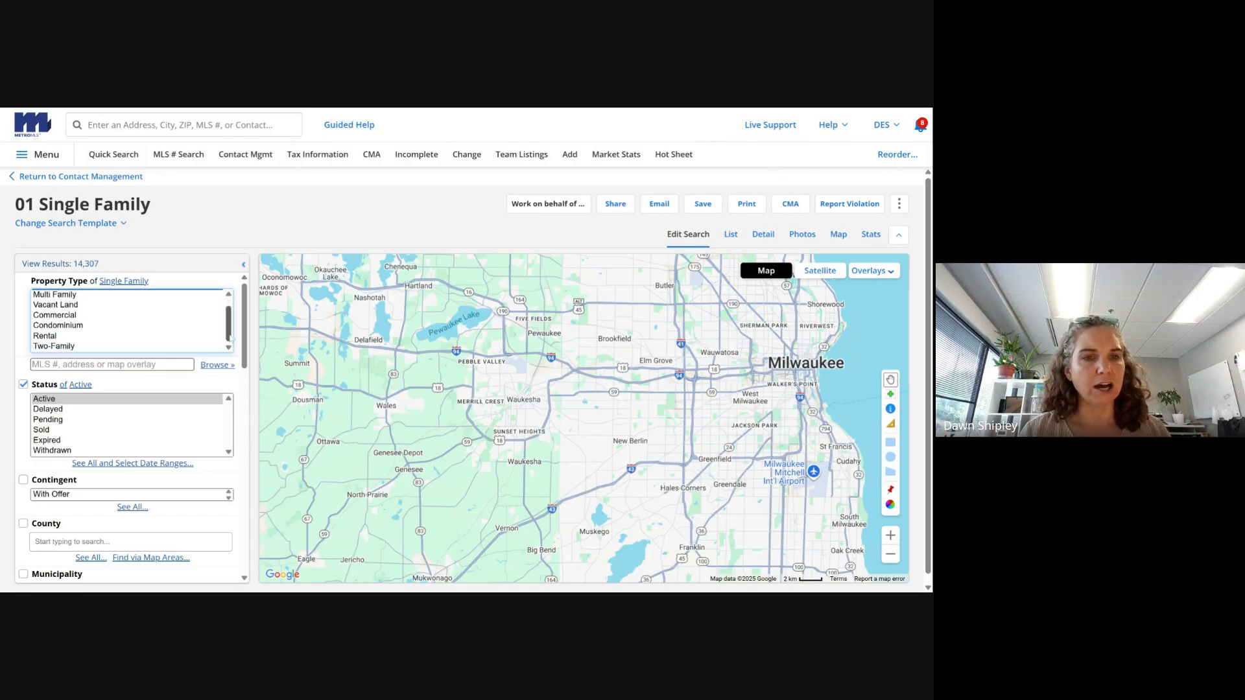
left_click_drag(229, 320, 231, 309)
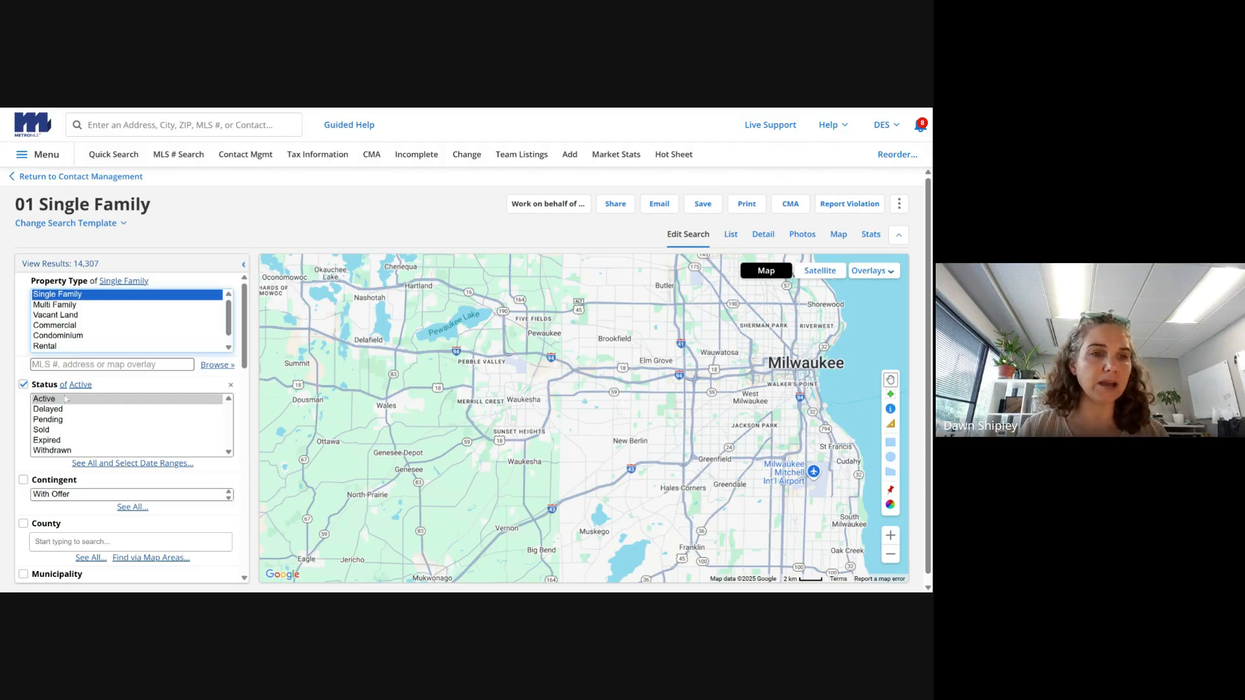
scroll(239, 348, "down", 1)
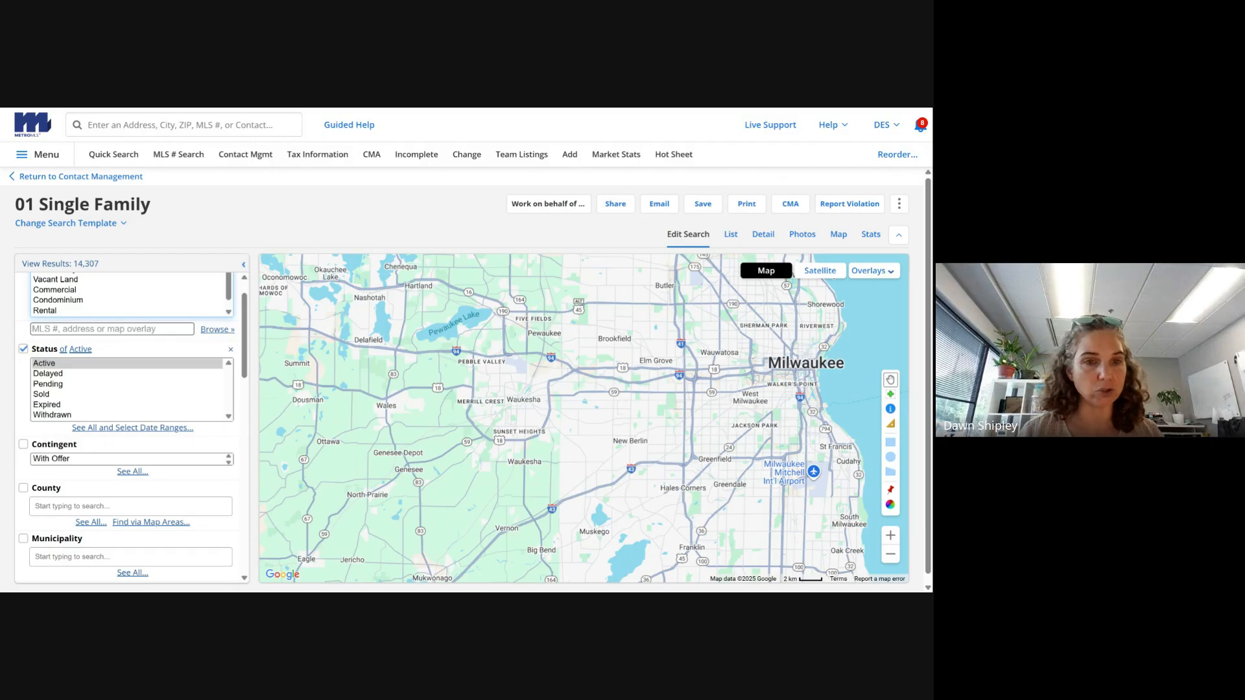
- Add Delayed to the Active status filter and tick Contingent, giving 14,658 matches
left_click(206, 375, "ctrl")
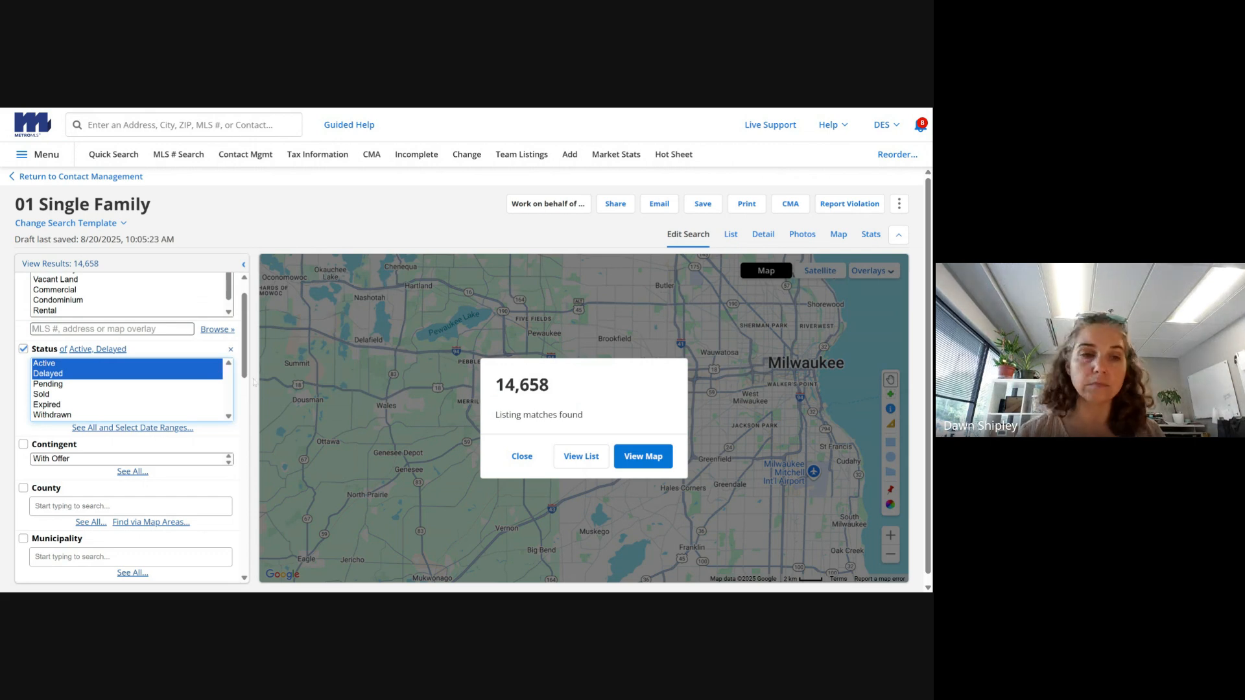
left_click(522, 456)
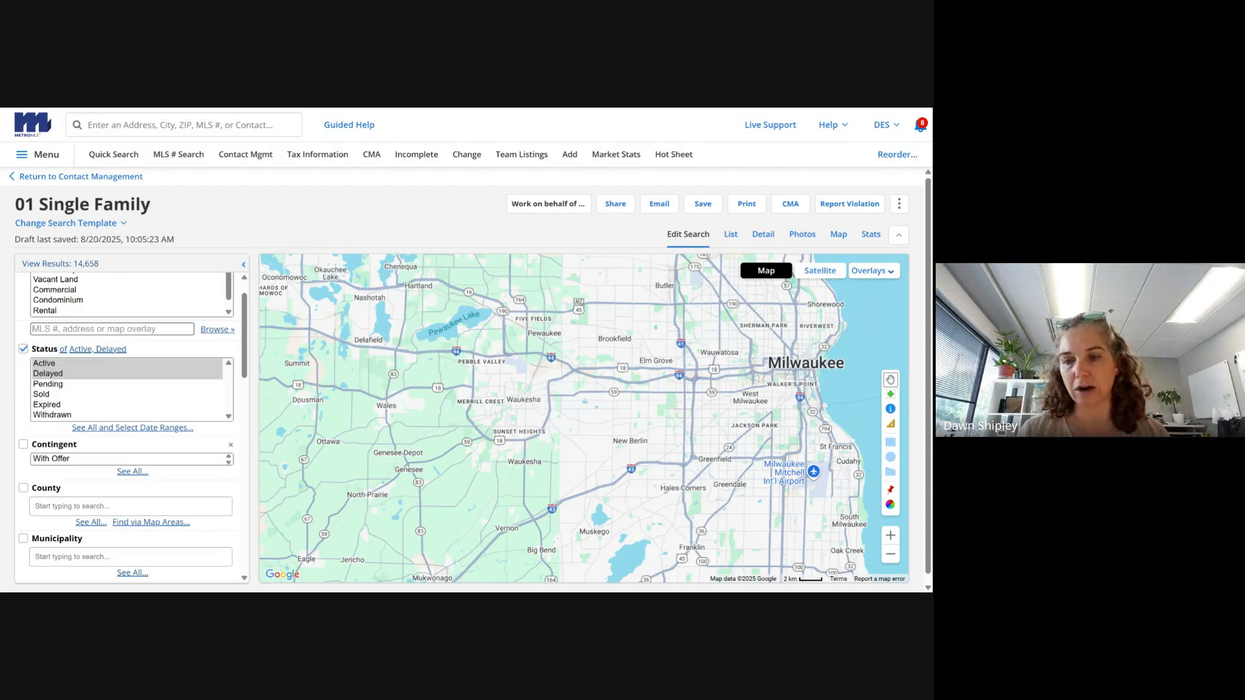
left_click(23, 444)
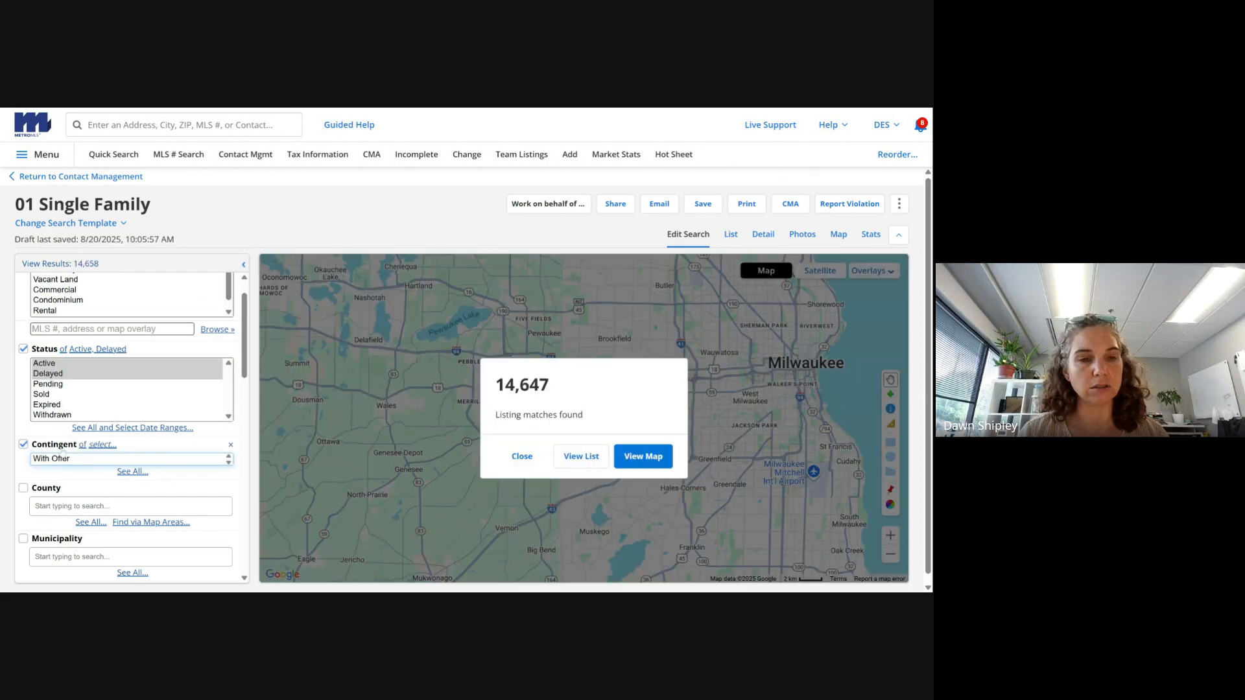
- Set Contingent to 'not of' With Offer to exclude offer-contingent listings
left_click(91, 459)
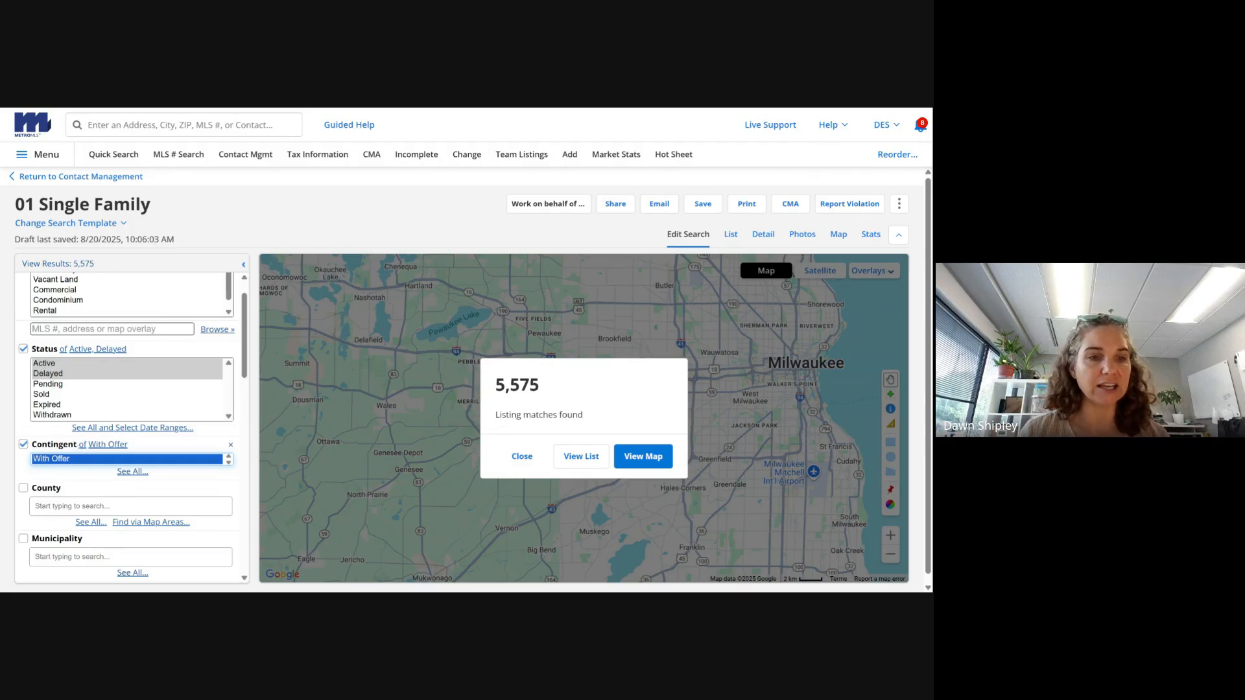
left_click(81, 445)
left_click(81, 445)
left_click(80, 446)
left_click(80, 446)
left_click(80, 447)
left_click(81, 446)
left_click(82, 446)
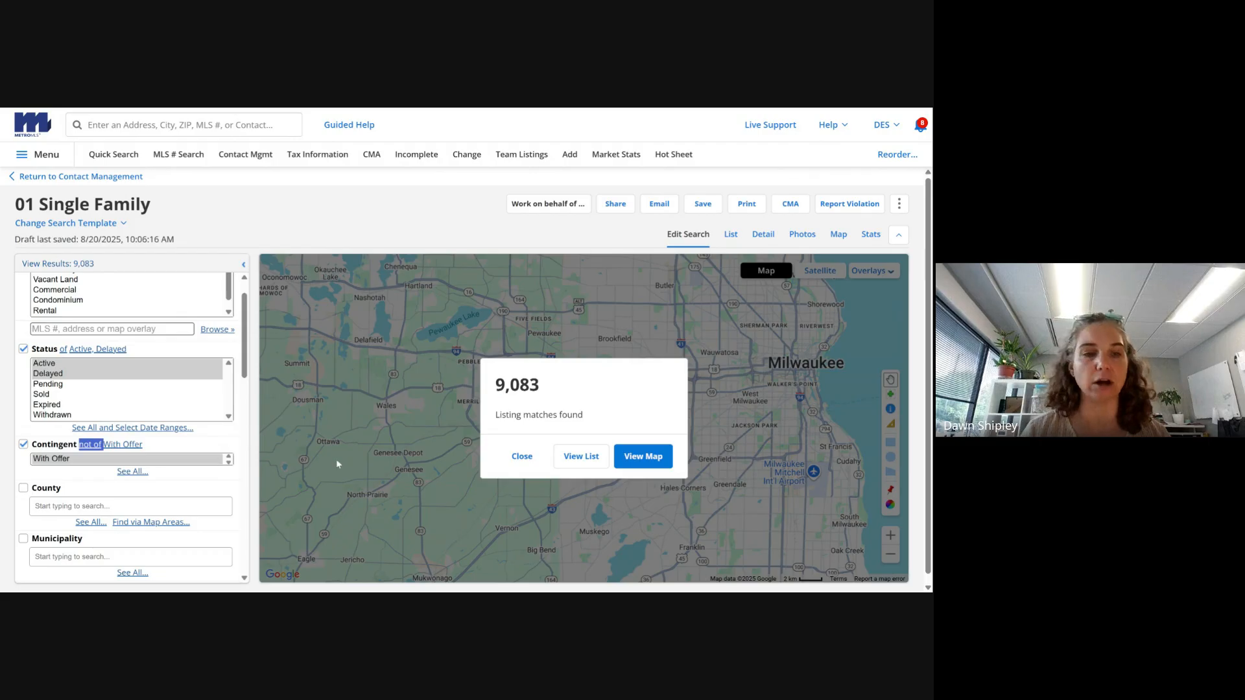
left_click(518, 457)
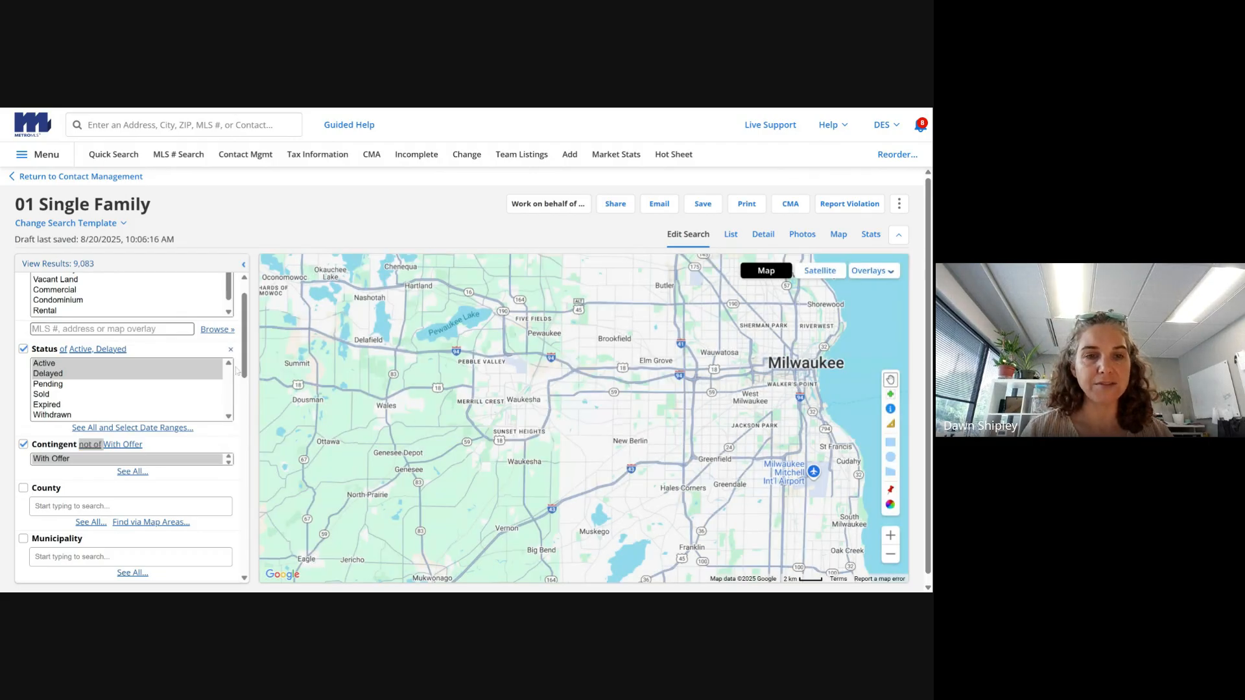
- Draw a rectangular map search area from Five Fields to Hales Corners
left_click_drag(245, 361, 248, 399)
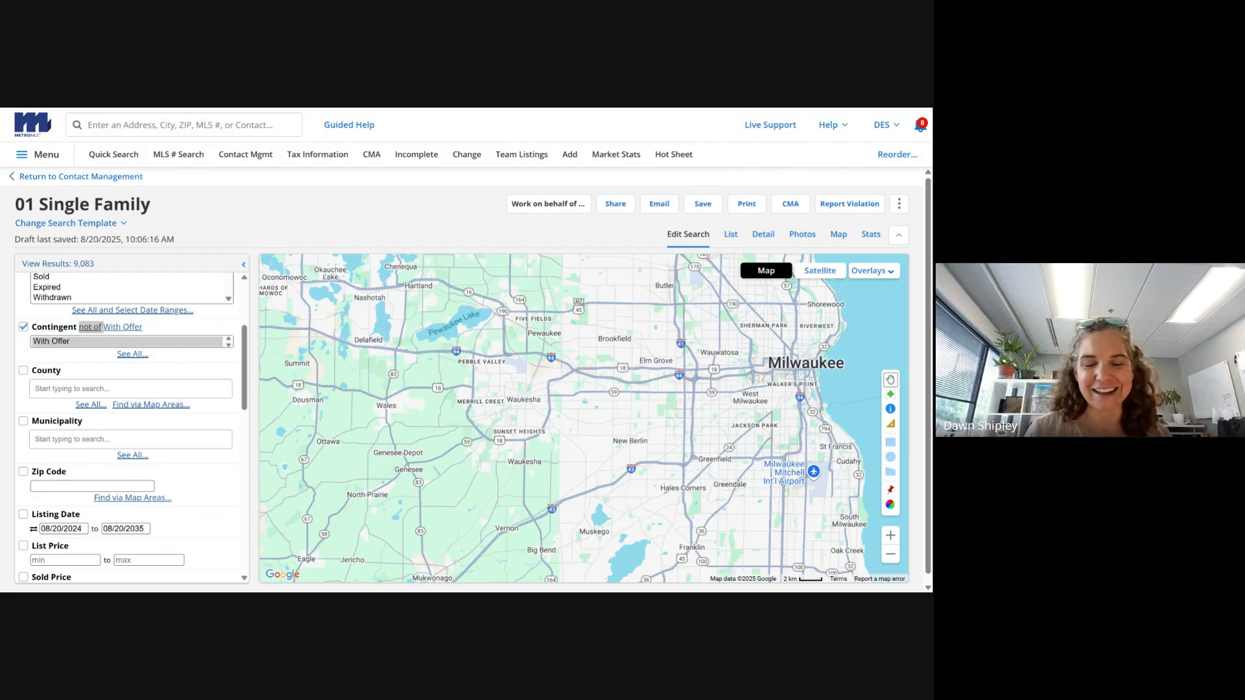
left_click(891, 443)
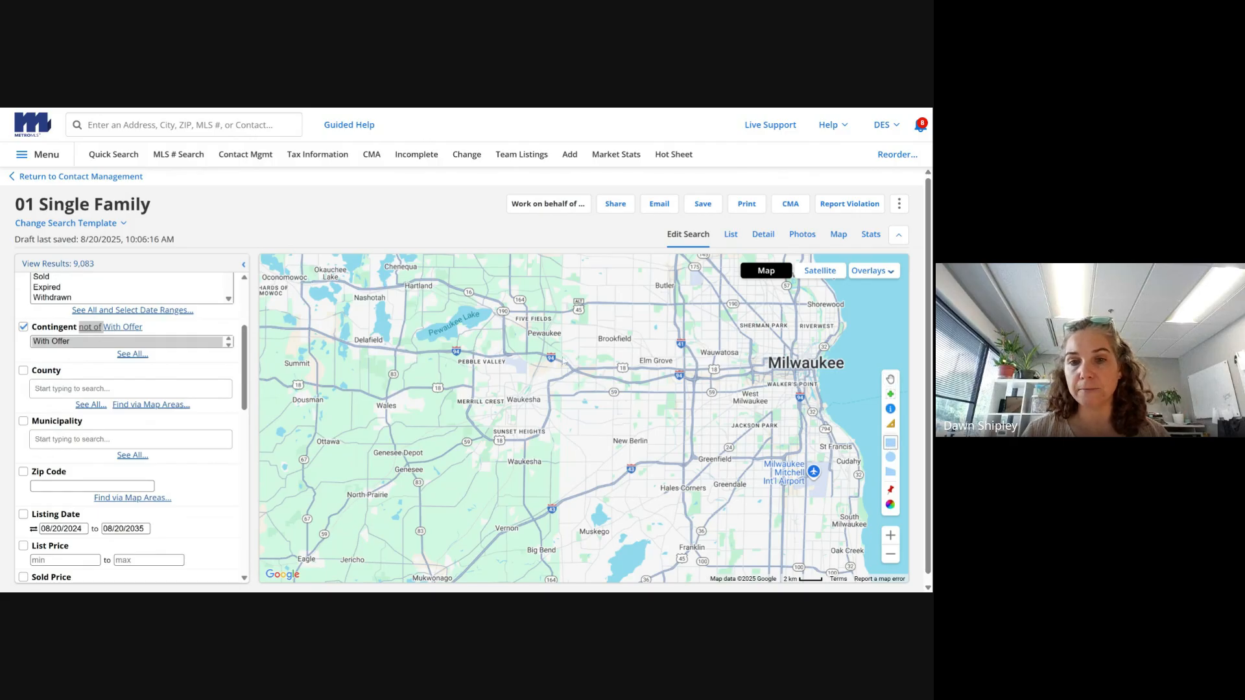
left_click_drag(529, 310, 667, 488)
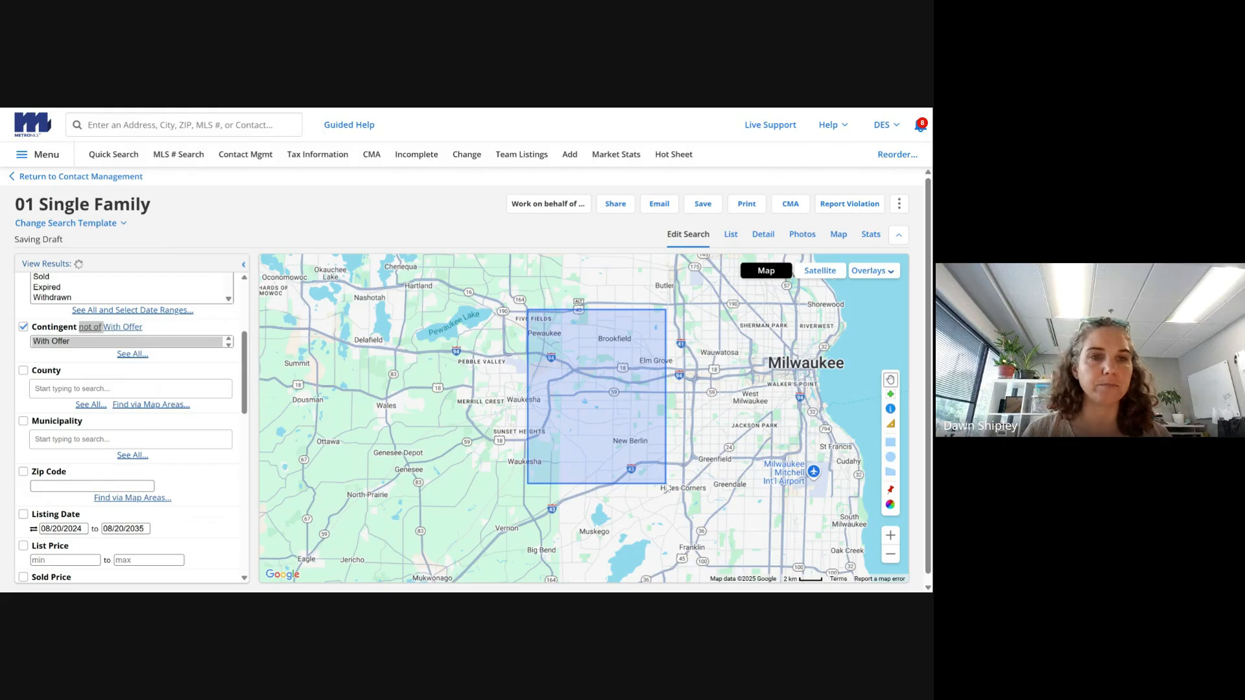
- Draw a 7.22-mile circle near Jackson Park and a polygon over Brown Deer and Glendale
left_click(891, 554)
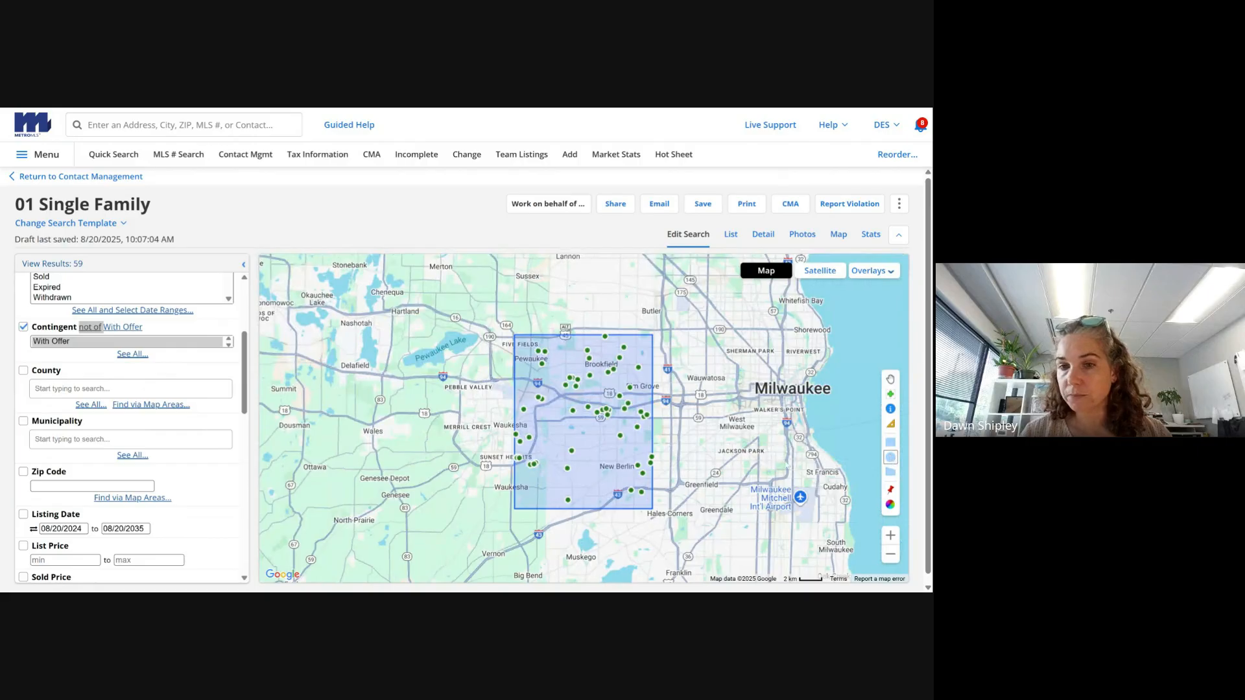
left_click_drag(713, 464, 835, 517)
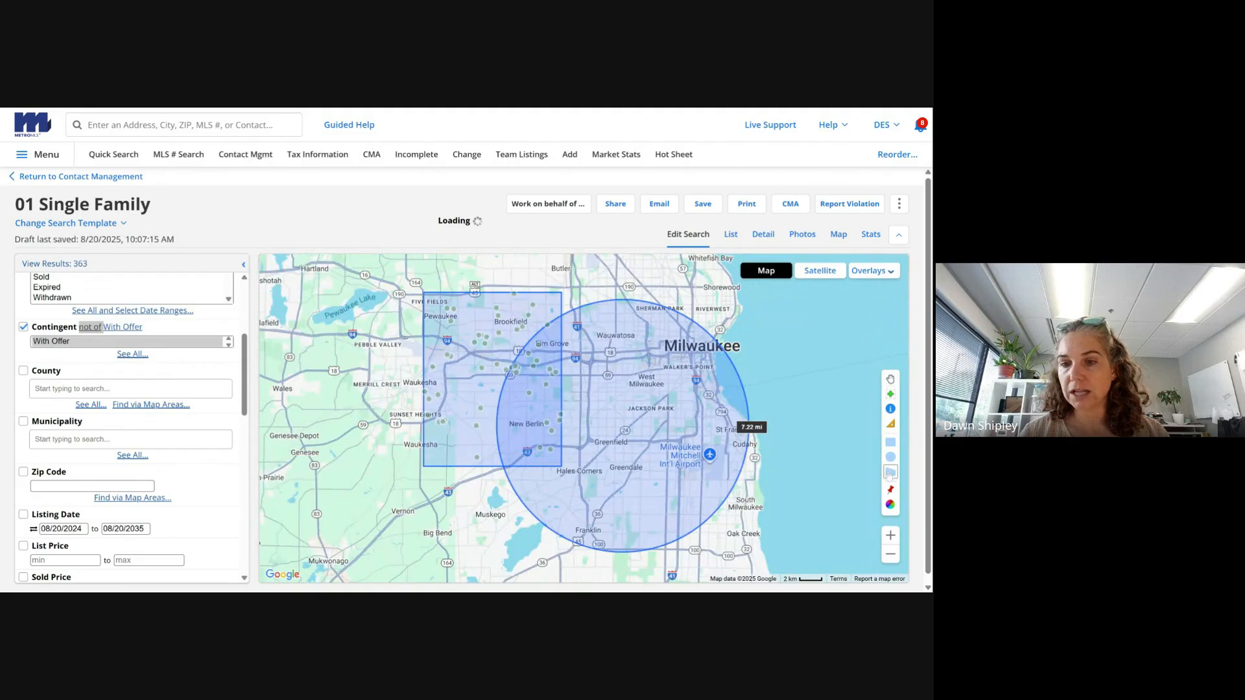
left_click(891, 554)
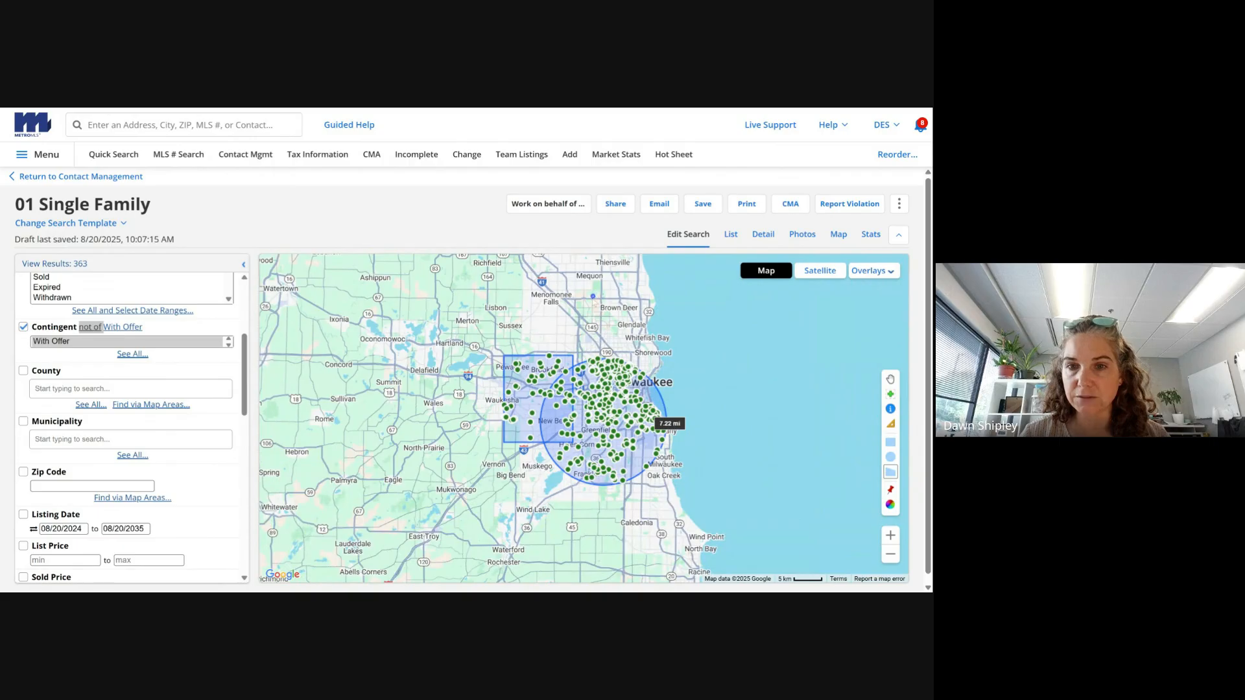
left_click(662, 302)
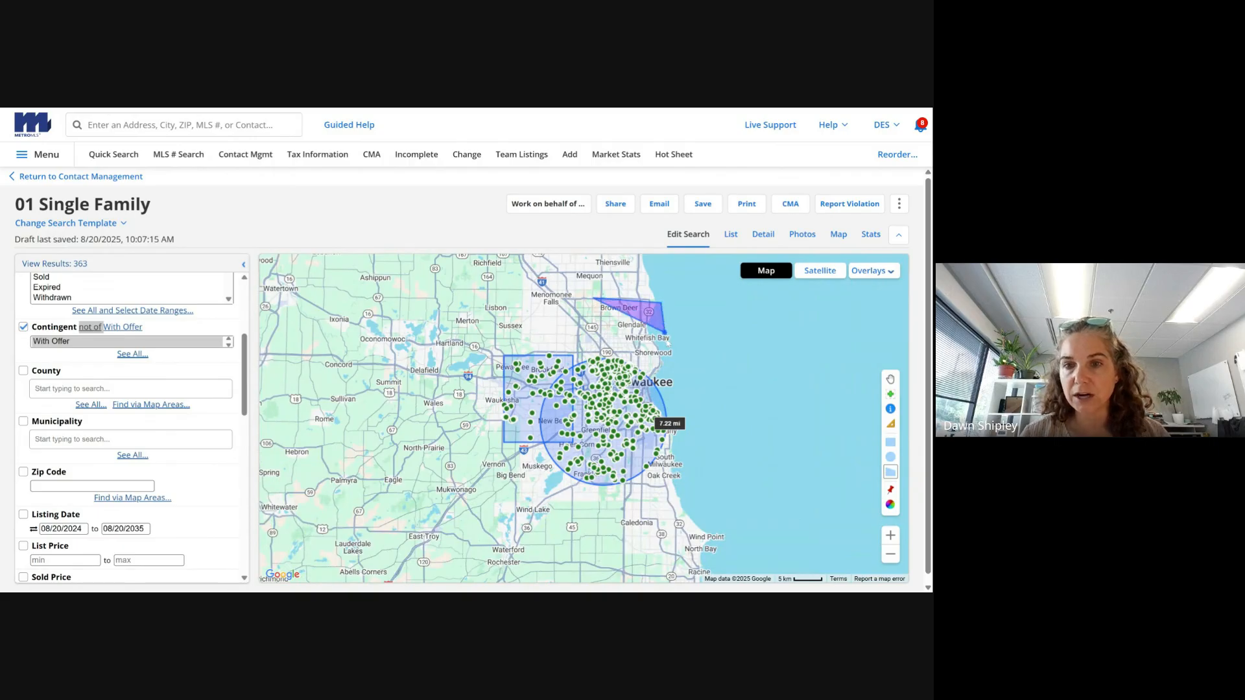
left_click(672, 357)
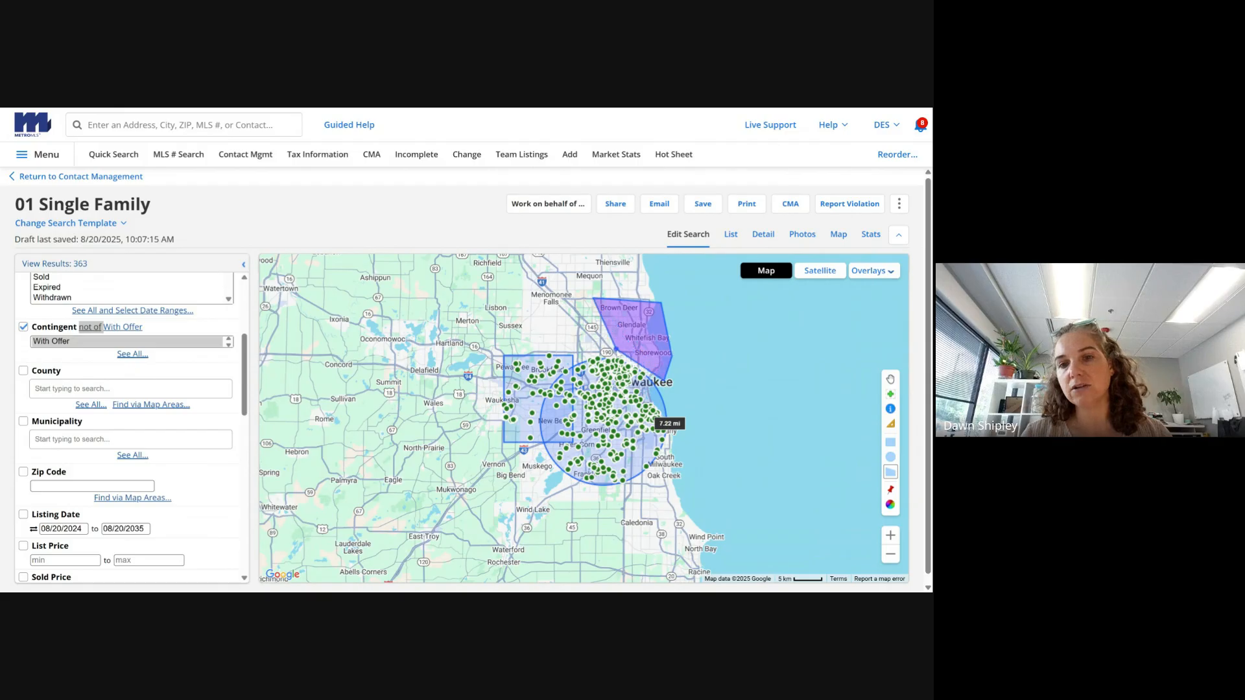
left_click(595, 360)
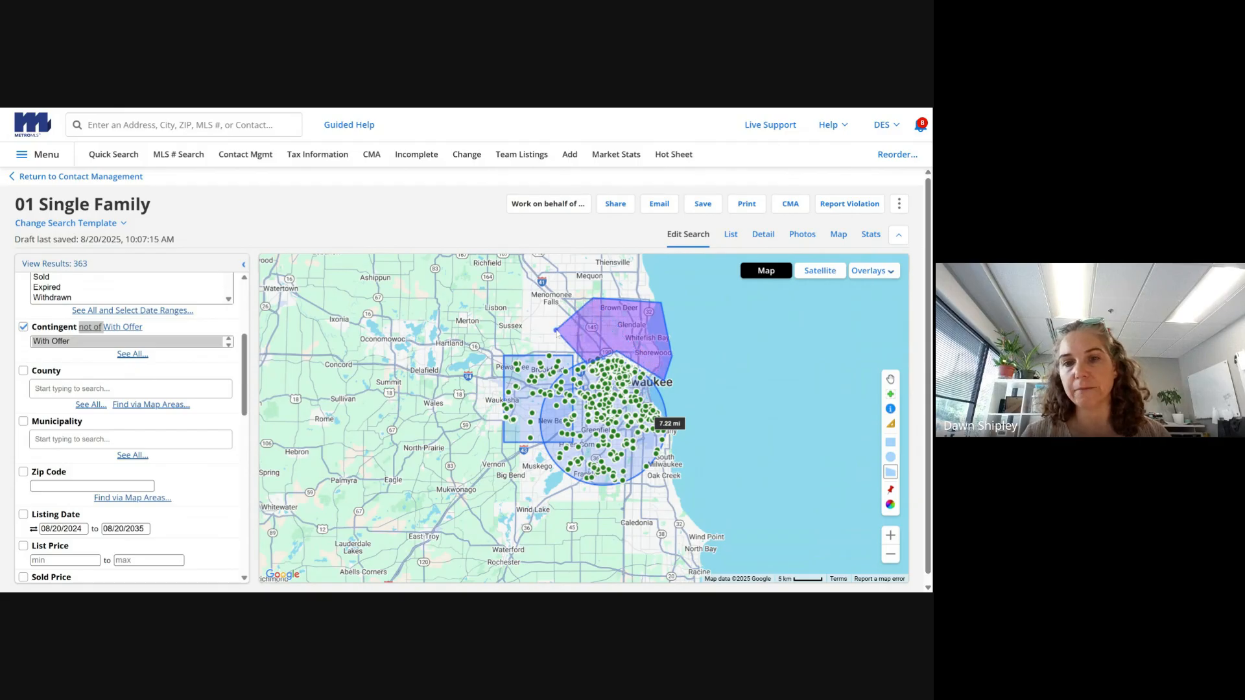
left_click(538, 309)
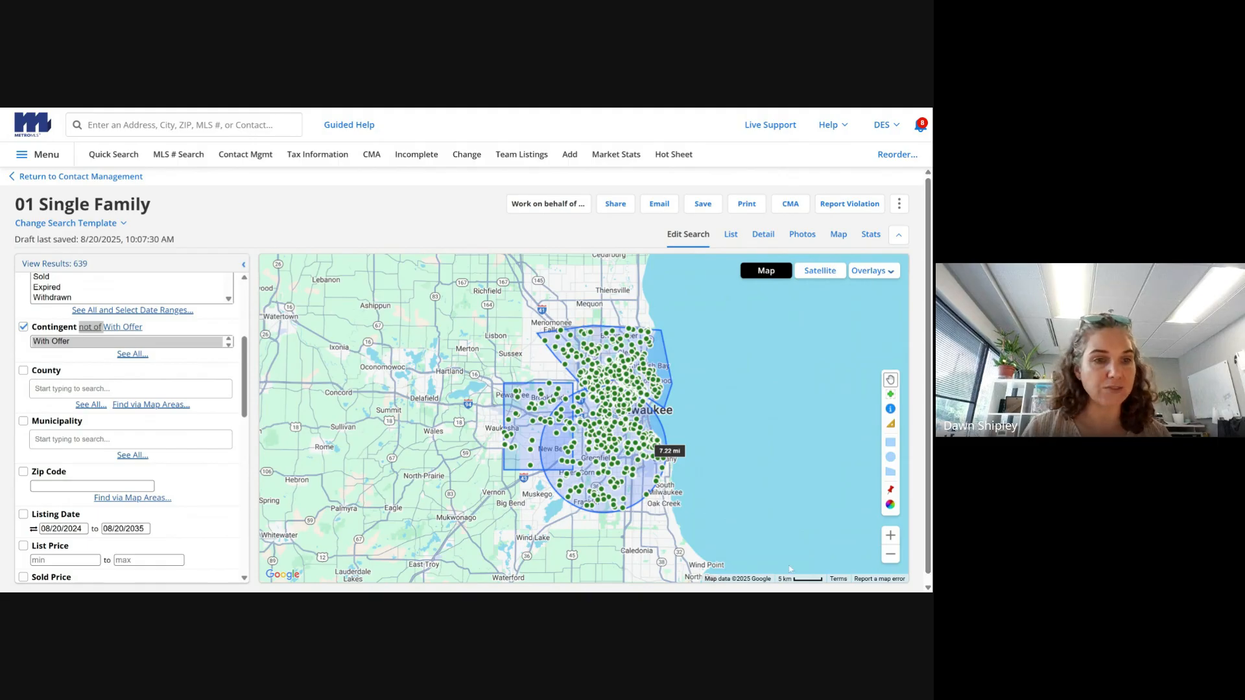
left_click(130, 439)
type("wauwat")
key("Return")
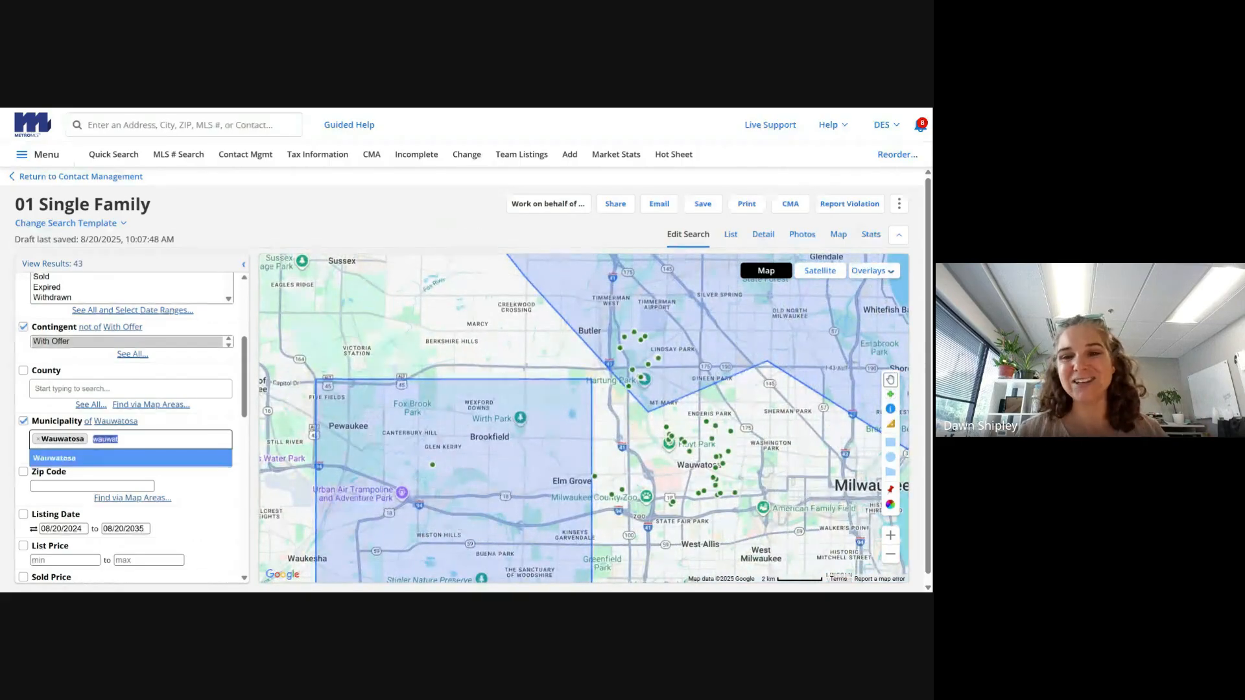
left_click(890, 555)
left_click(890, 554)
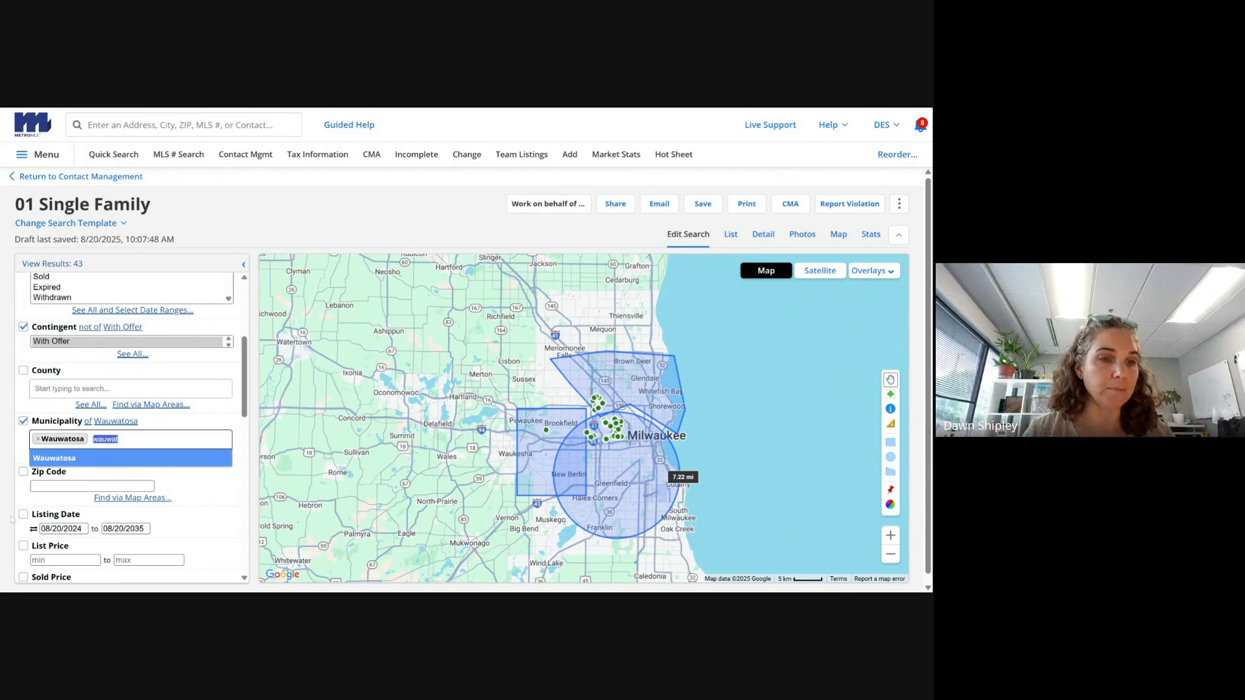
left_click(23, 422)
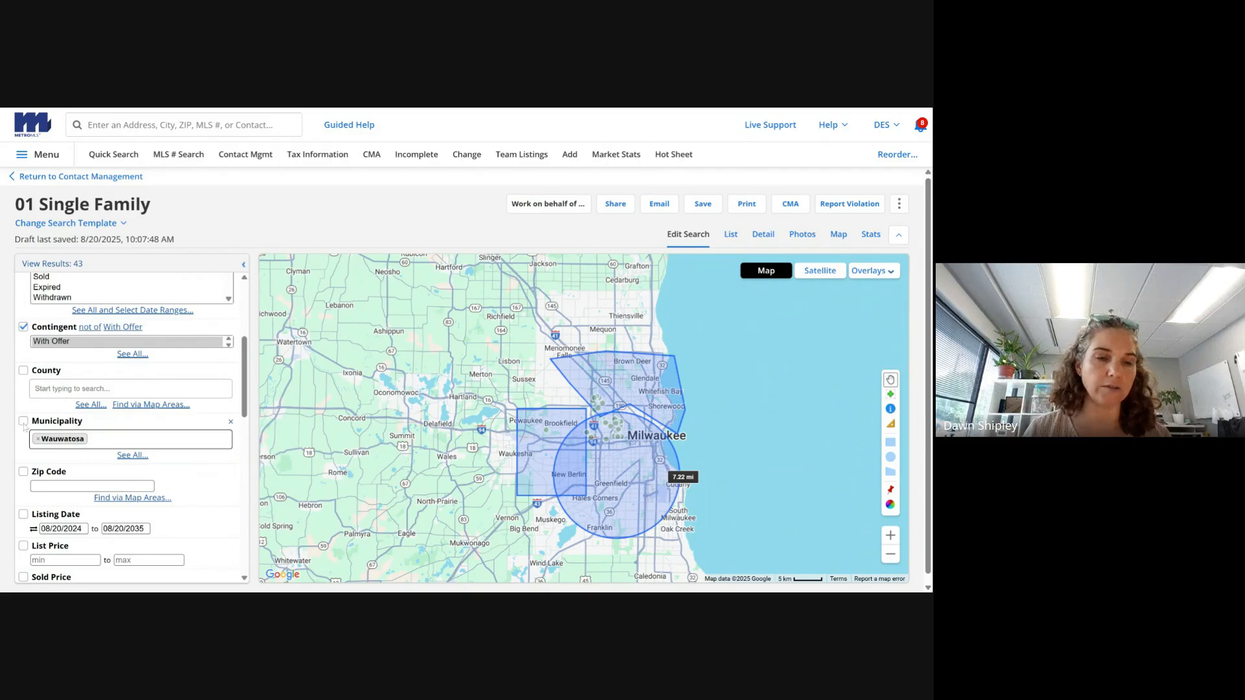
left_click(38, 439)
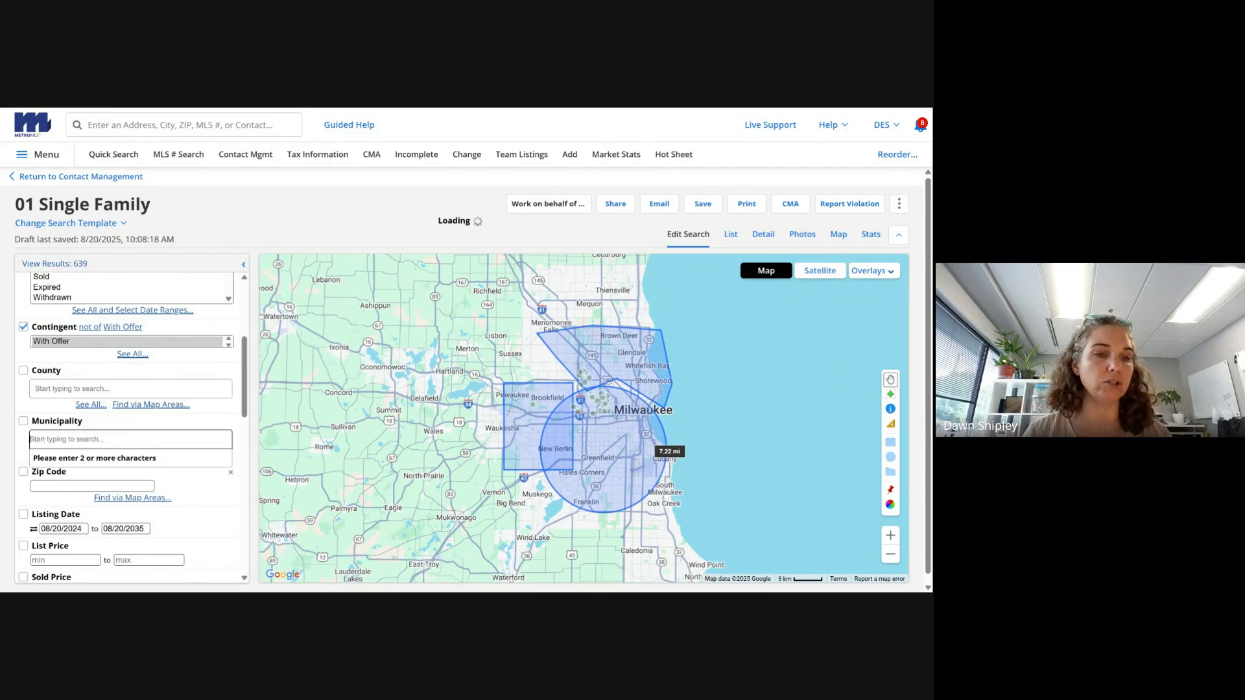
left_click_drag(244, 396, 245, 410)
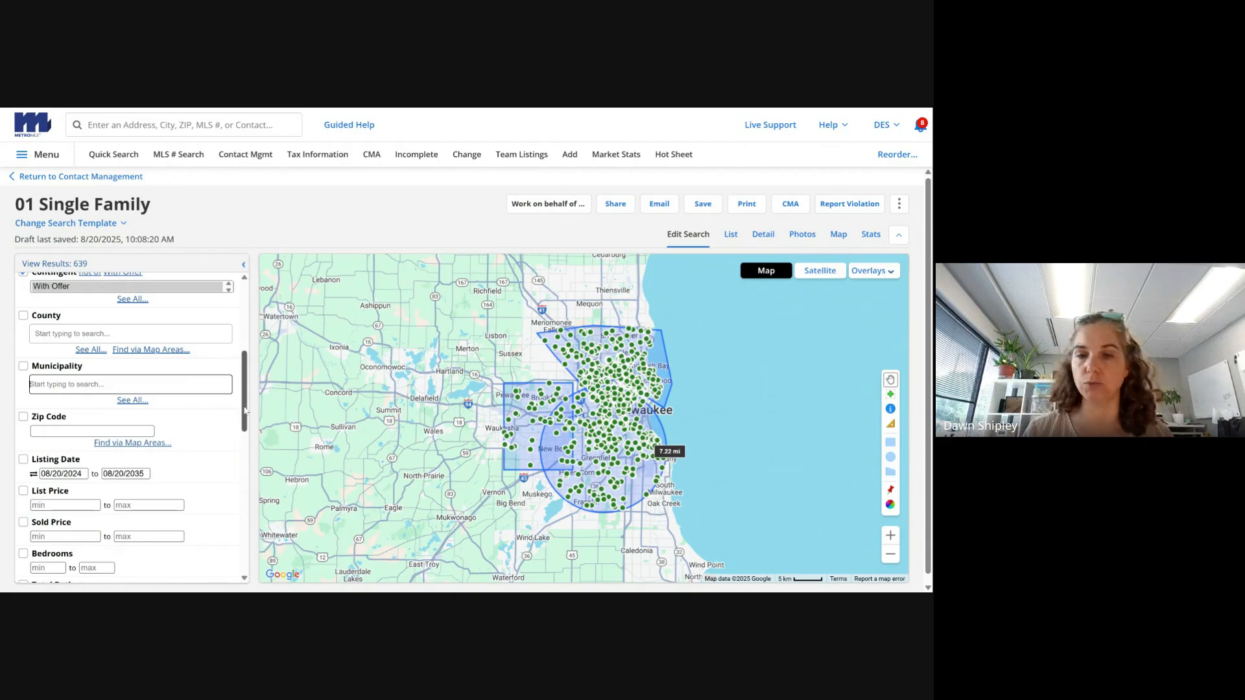
- Locate an entered New Berlin, WI street address on the map
scroll(245, 410, "down", 2)
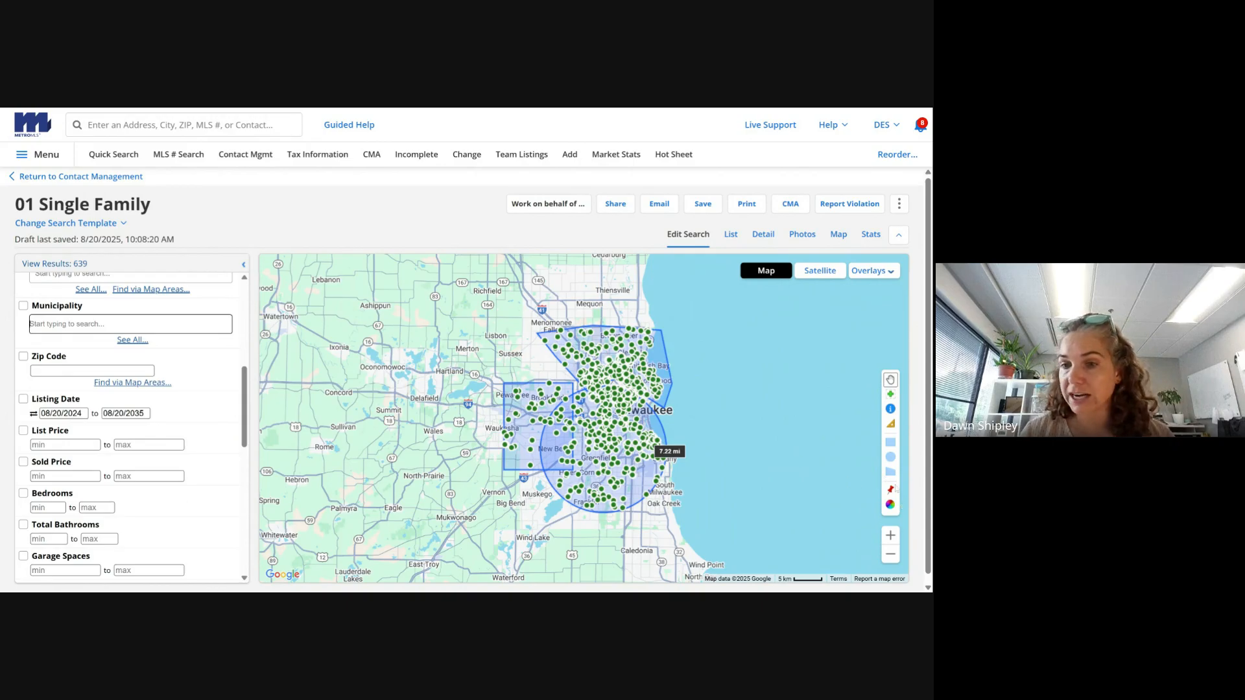
left_click(891, 491)
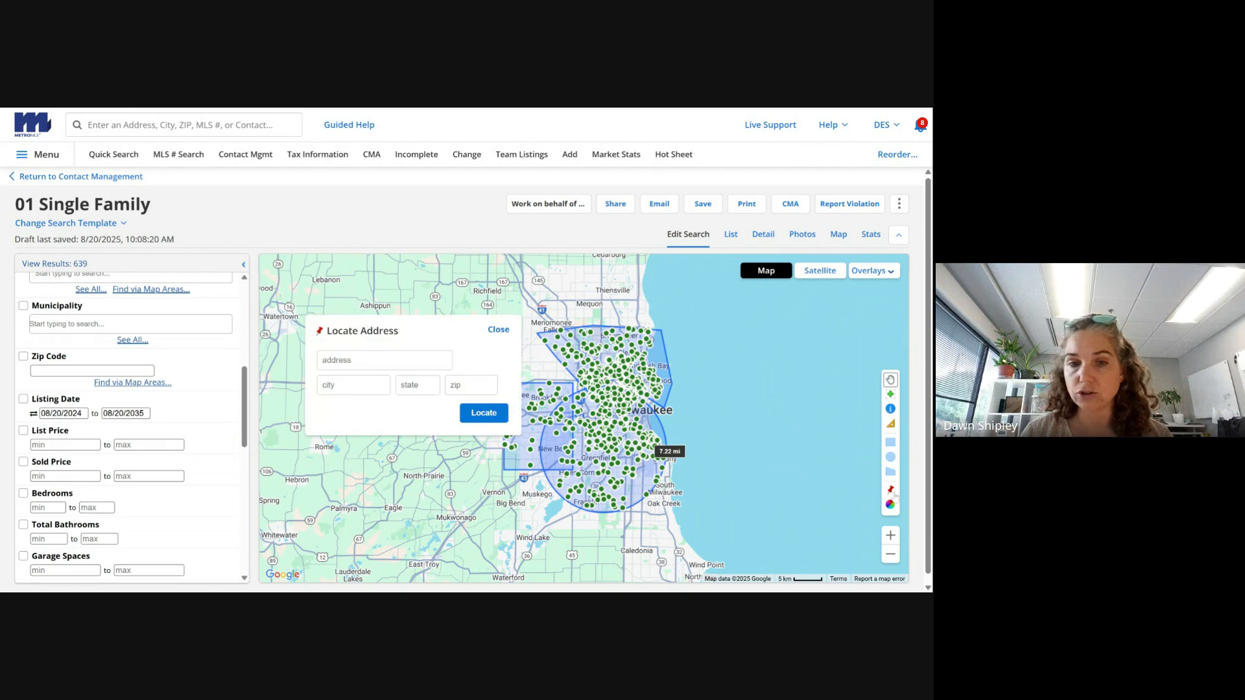
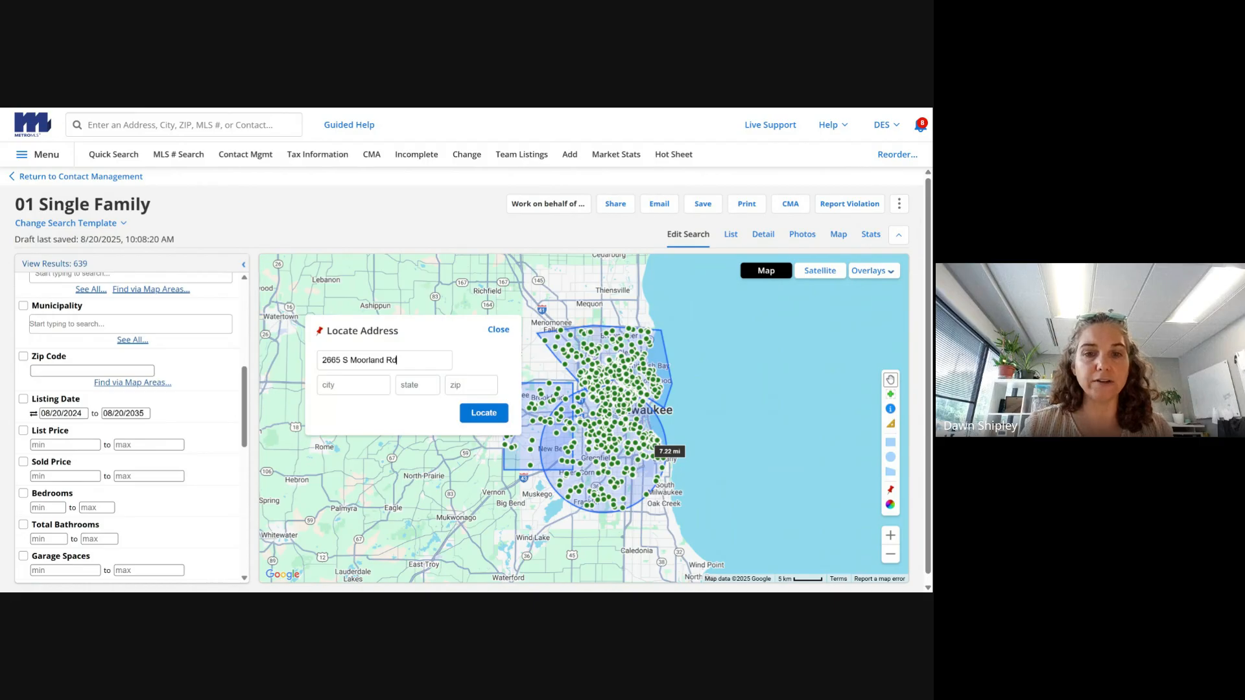
key("Tab")
key("Tab")
left_click(496, 410)
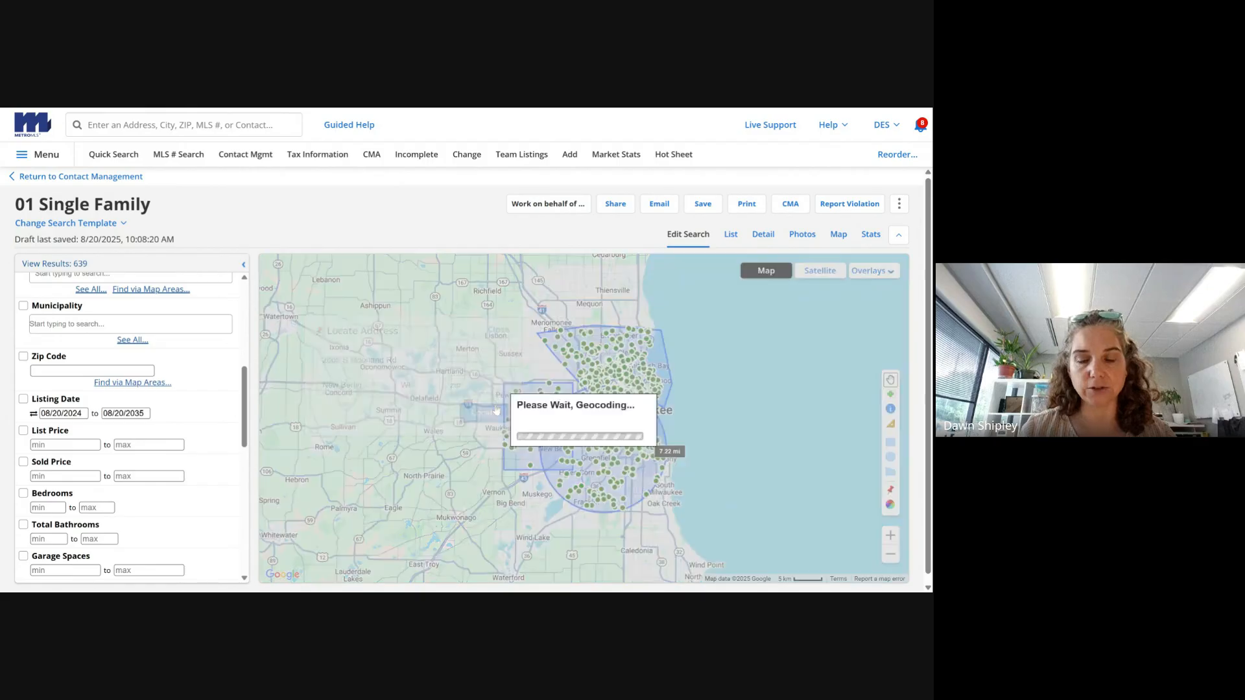
- Draw a small radius circle around the located address and close its info popup
left_click(422, 359)
left_click(469, 356)
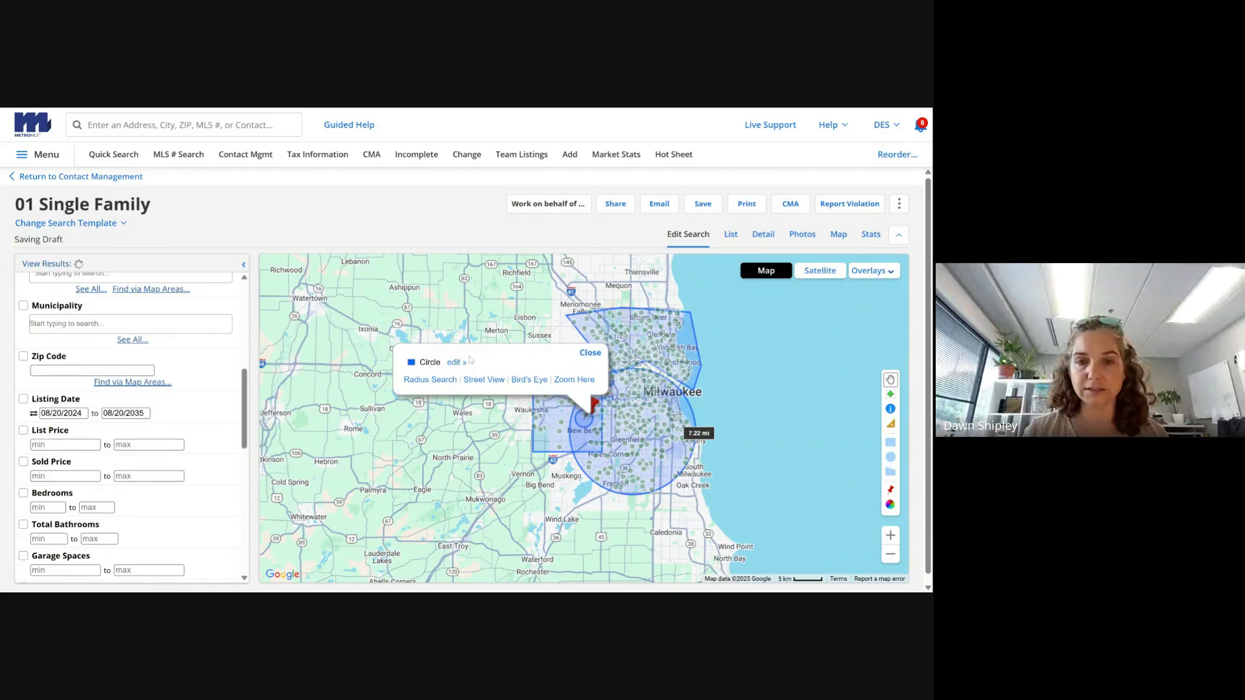
left_click(581, 359)
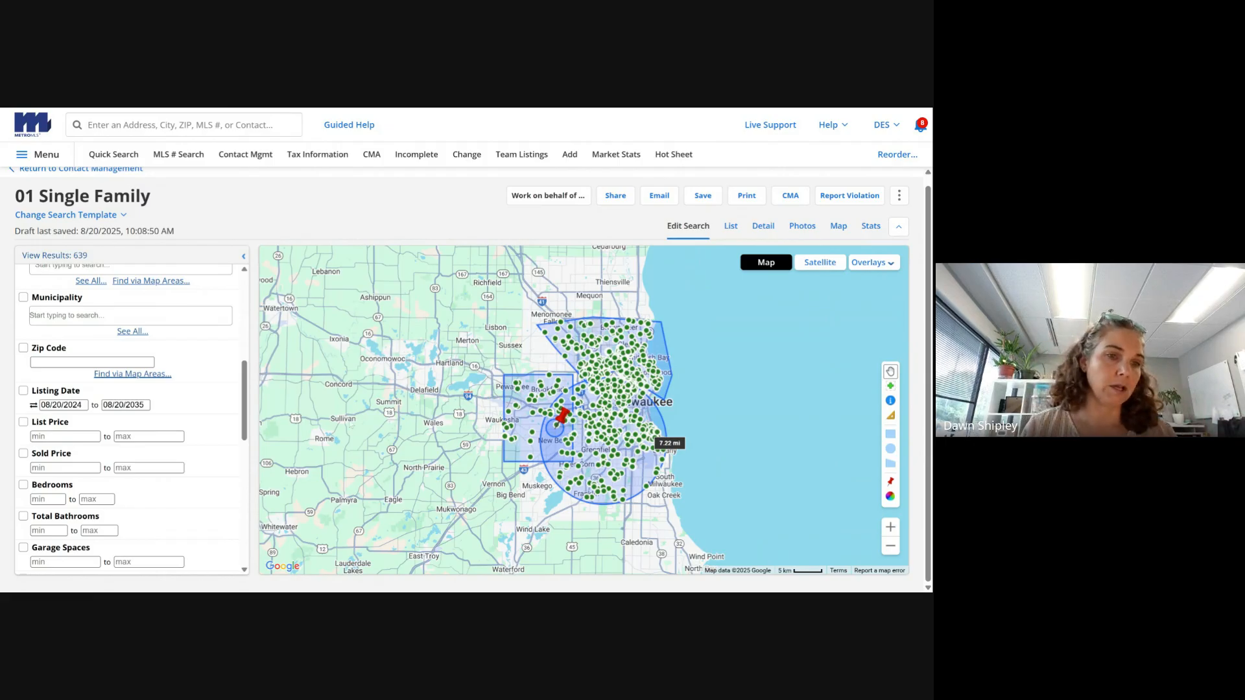
- Turn on List Price with a 200000 minimum and 350000 maximum
left_click(24, 422)
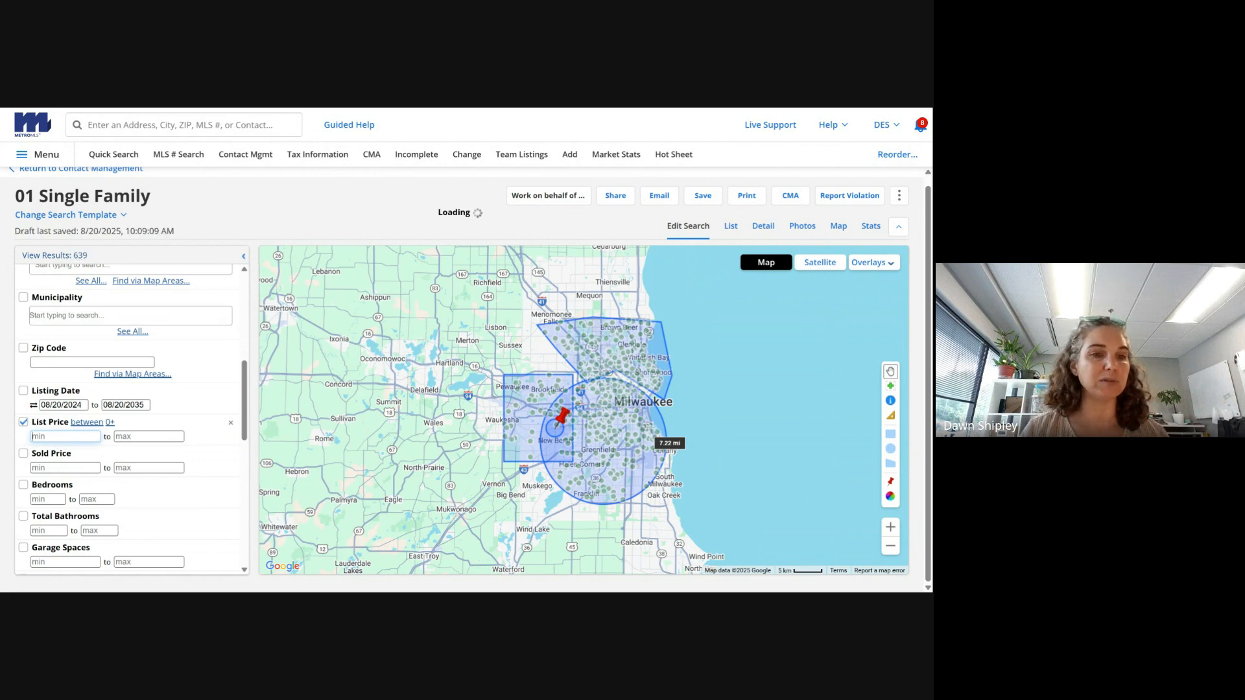
left_click(149, 437)
type("350000")
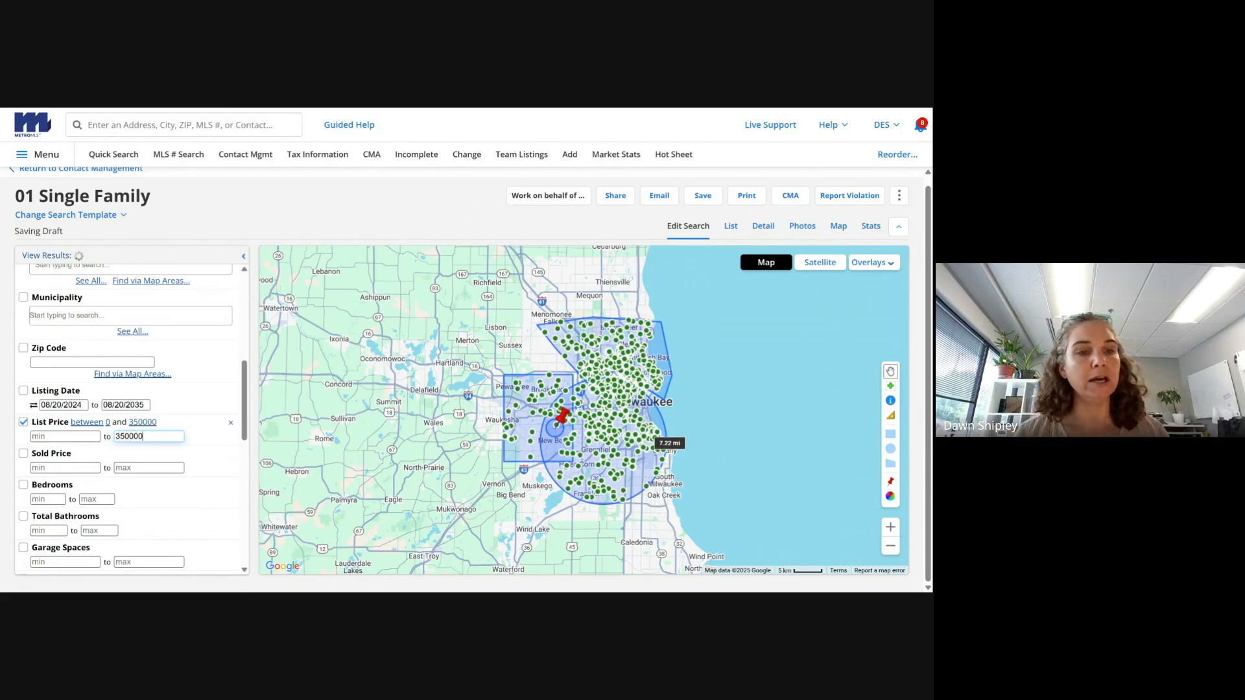
left_click(66, 437)
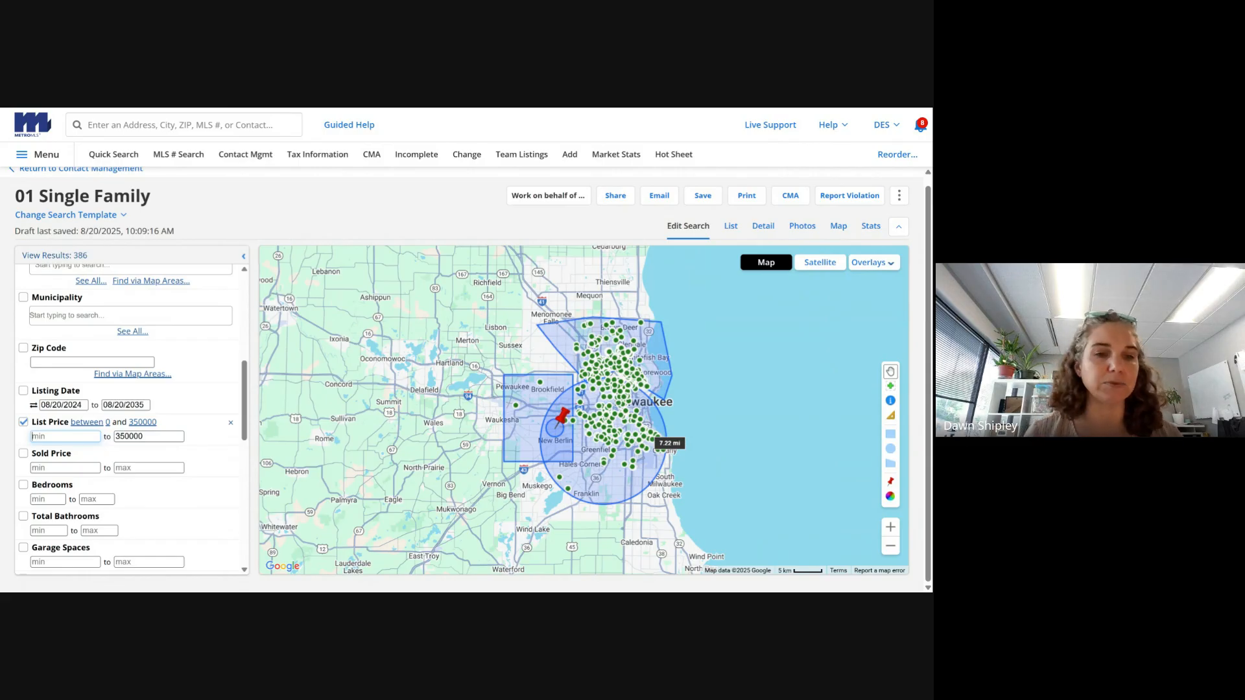
type("2")
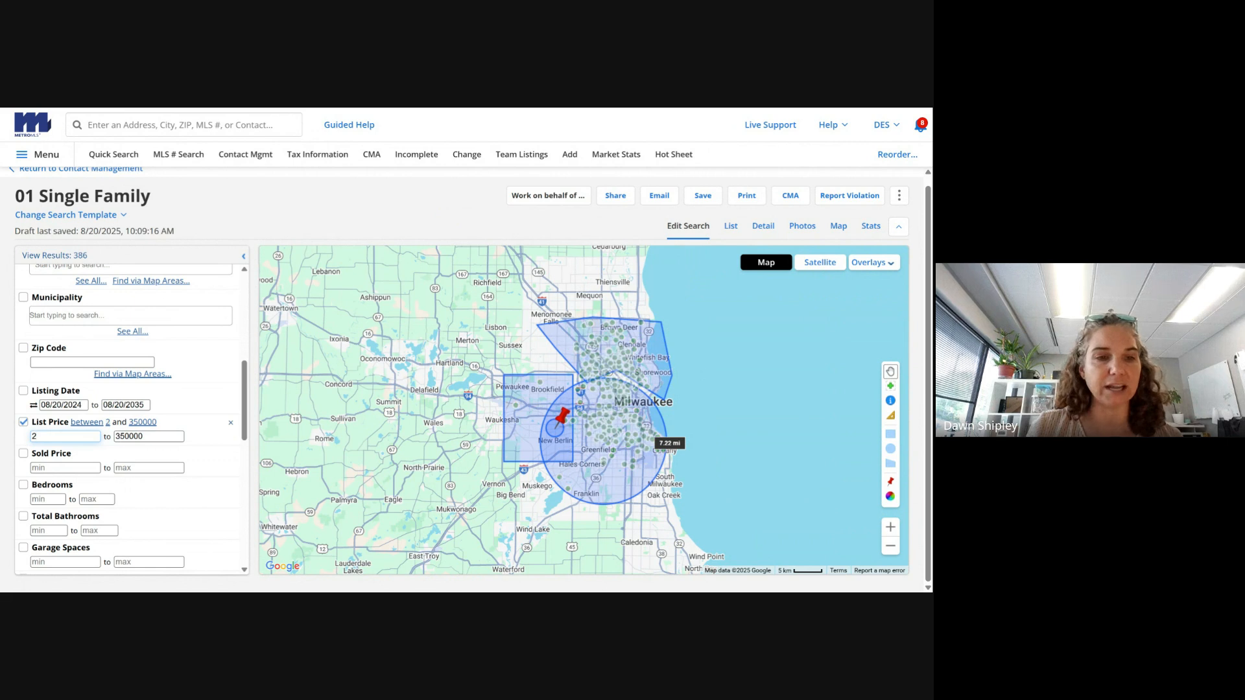
type("00000")
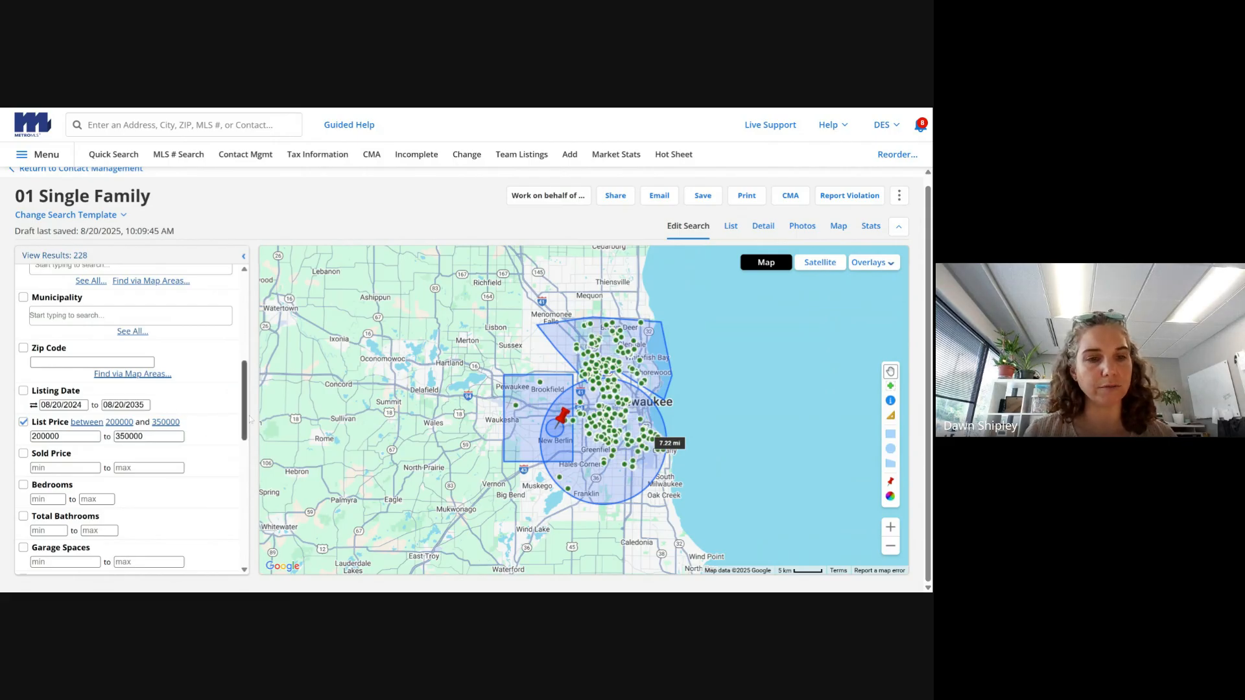
scroll(247, 415, "down", 1)
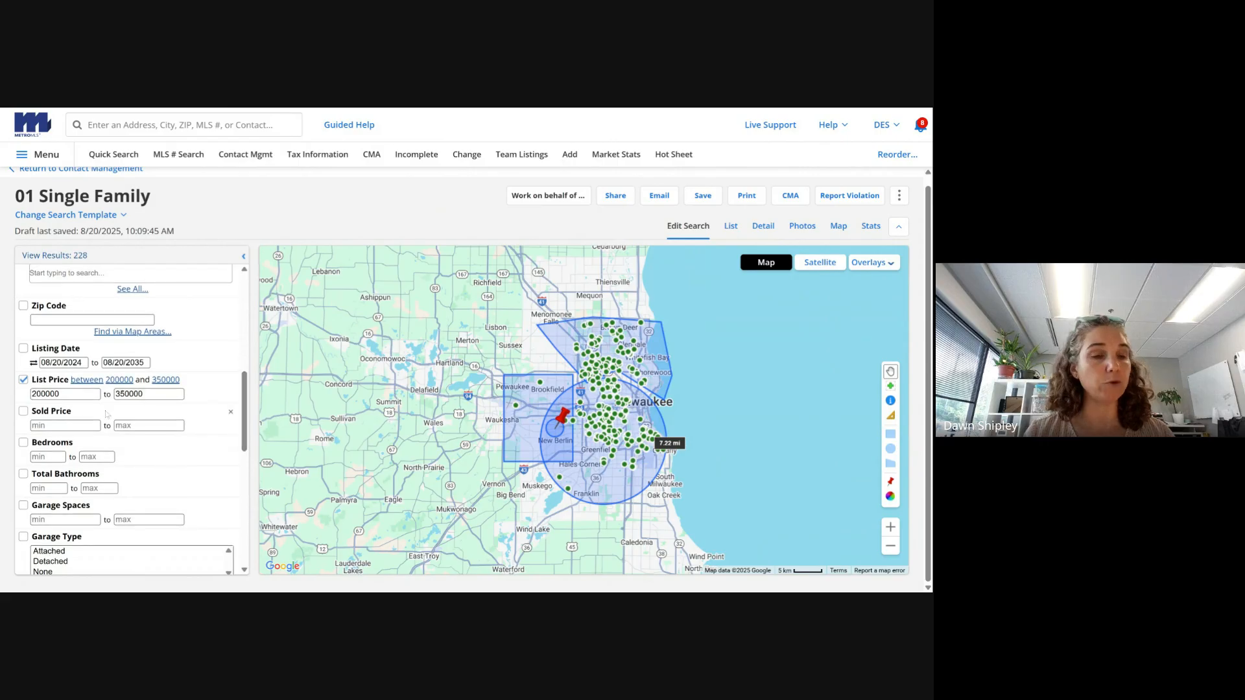
- Set minimums of 3 bedrooms and 1.5 total bathrooms
left_click(23, 443)
left_click(48, 457)
type("3")
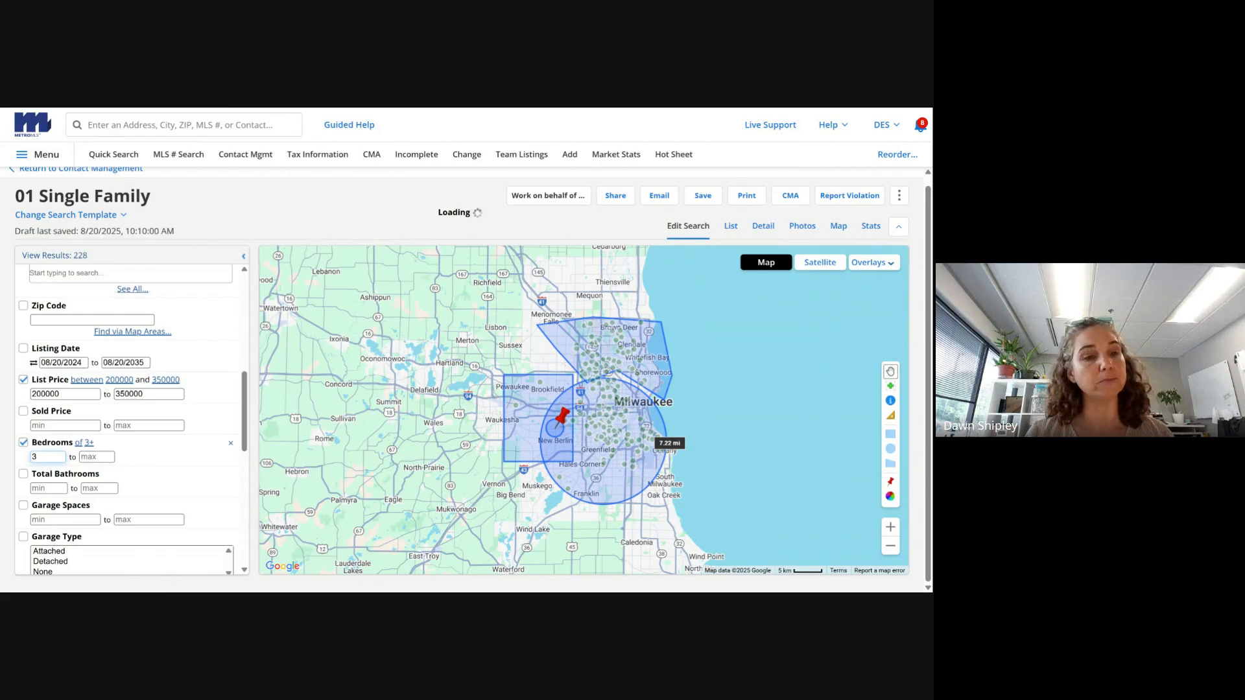
left_click(33, 487)
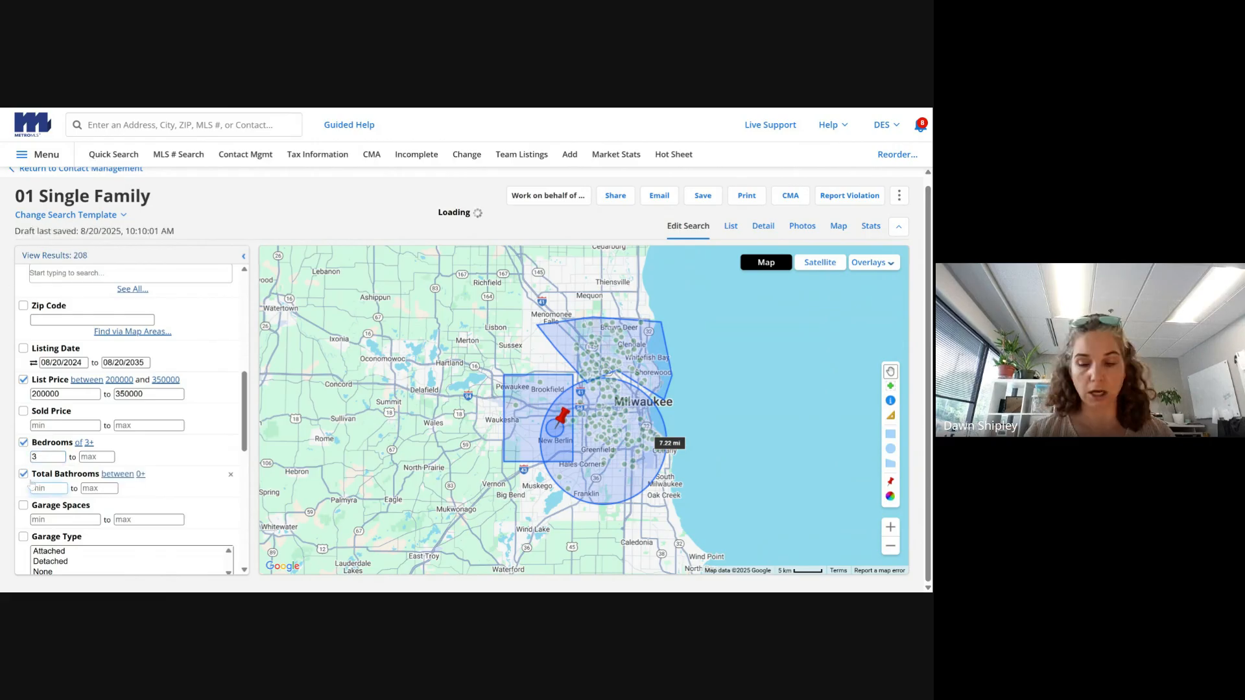
type("1.5")
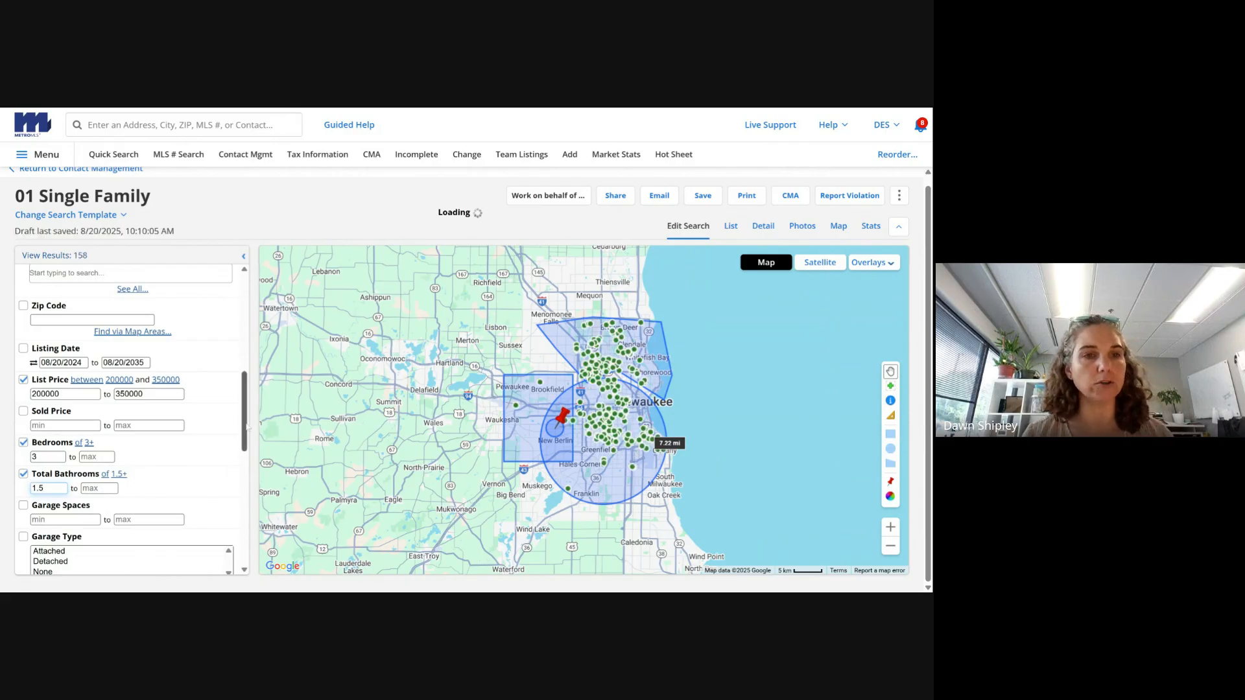
scroll(247, 426, "down", 1)
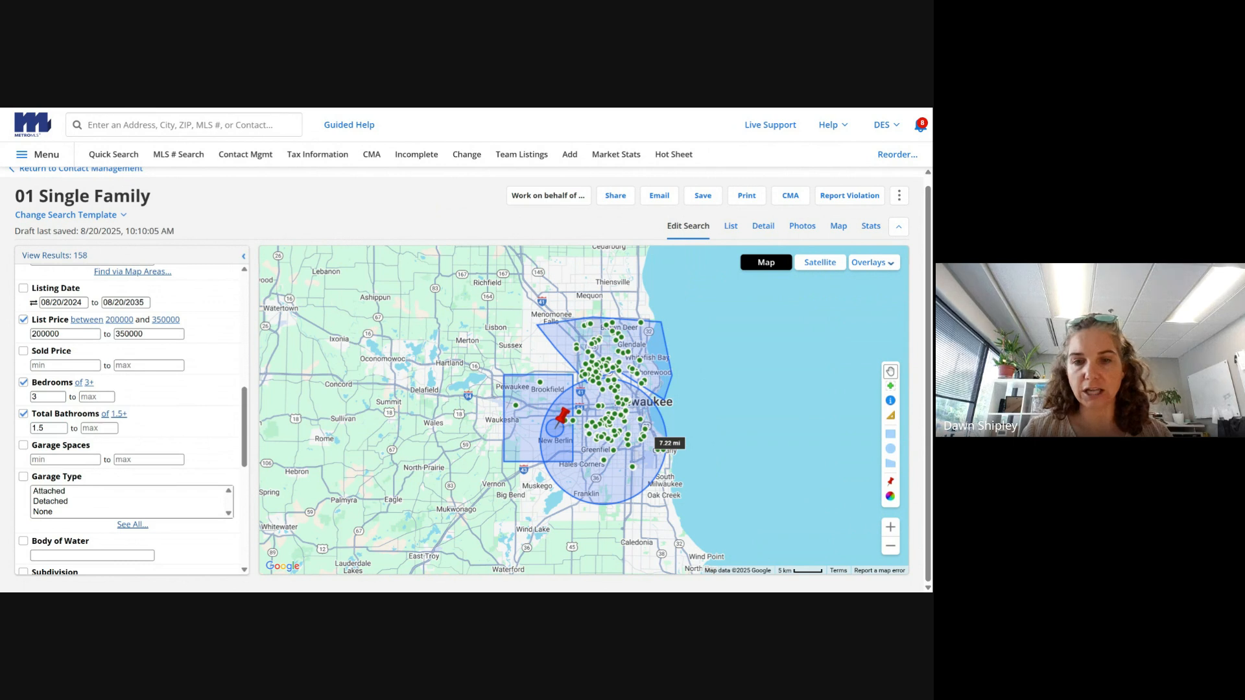
left_click(44, 429)
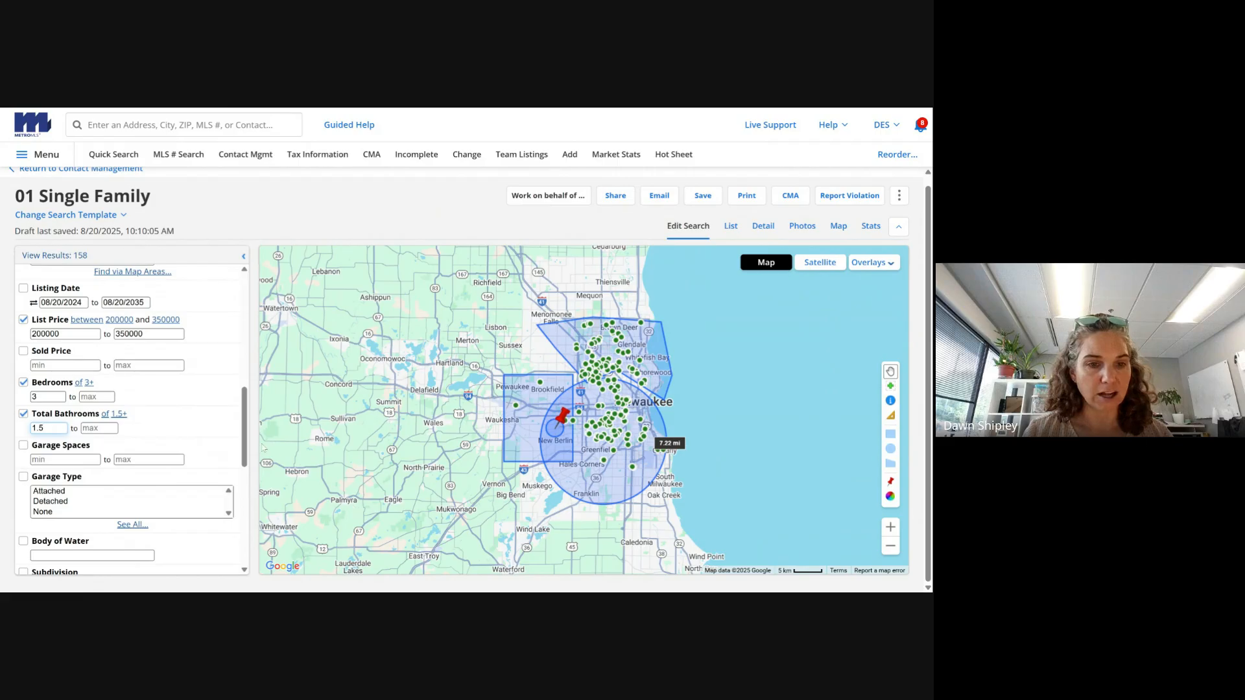
scroll(247, 474, "down", 3)
left_click_drag(247, 473, 262, 521)
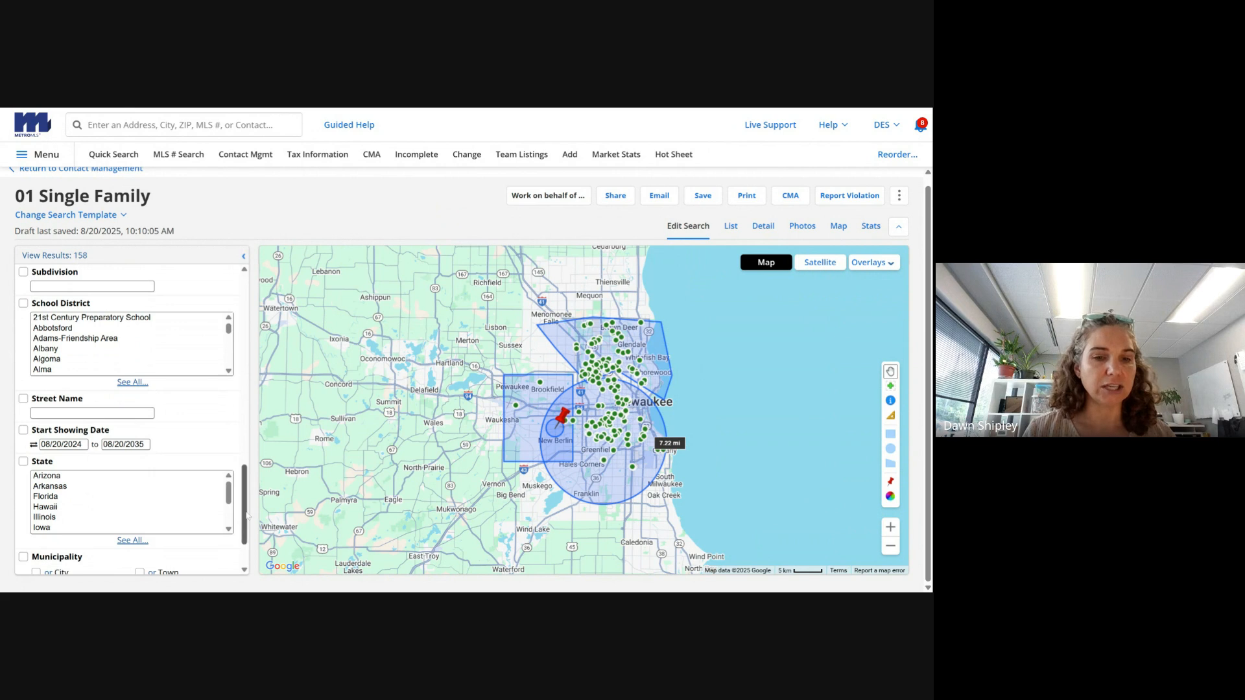
- Open Add a Field and scroll through extra criteria such as Garage, Heating/Cooling Type and Hobby Farm
scroll(247, 515, "down", 2)
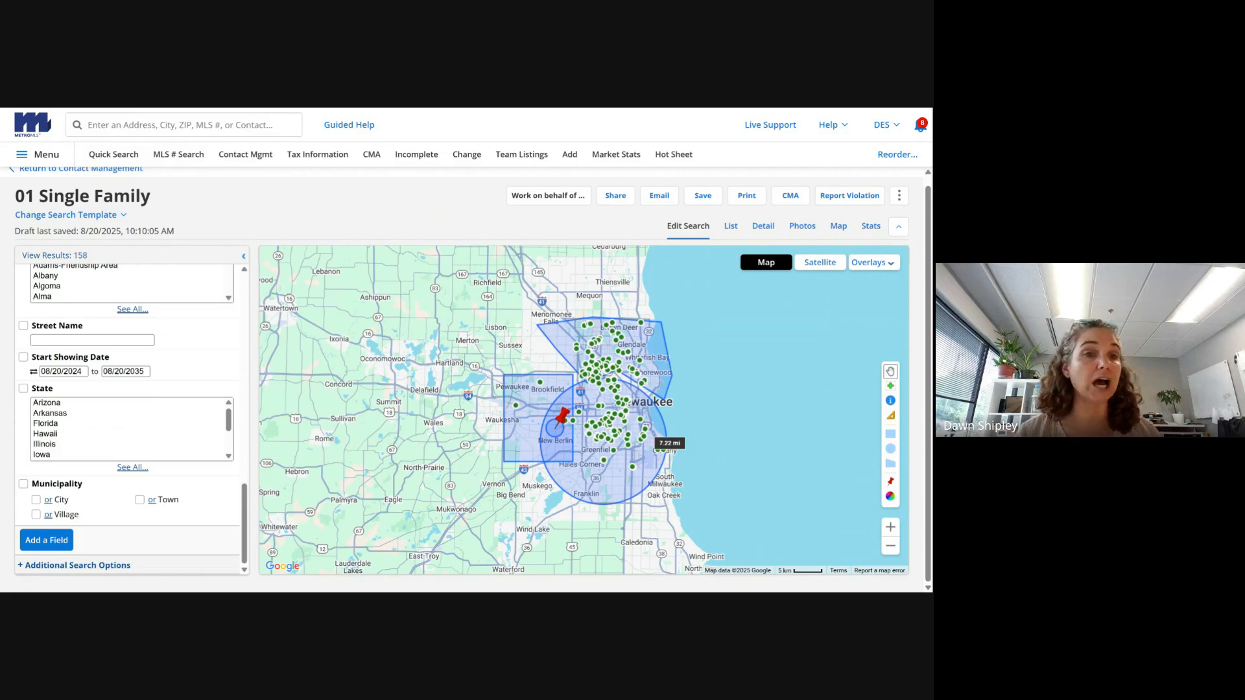
left_click(66, 536)
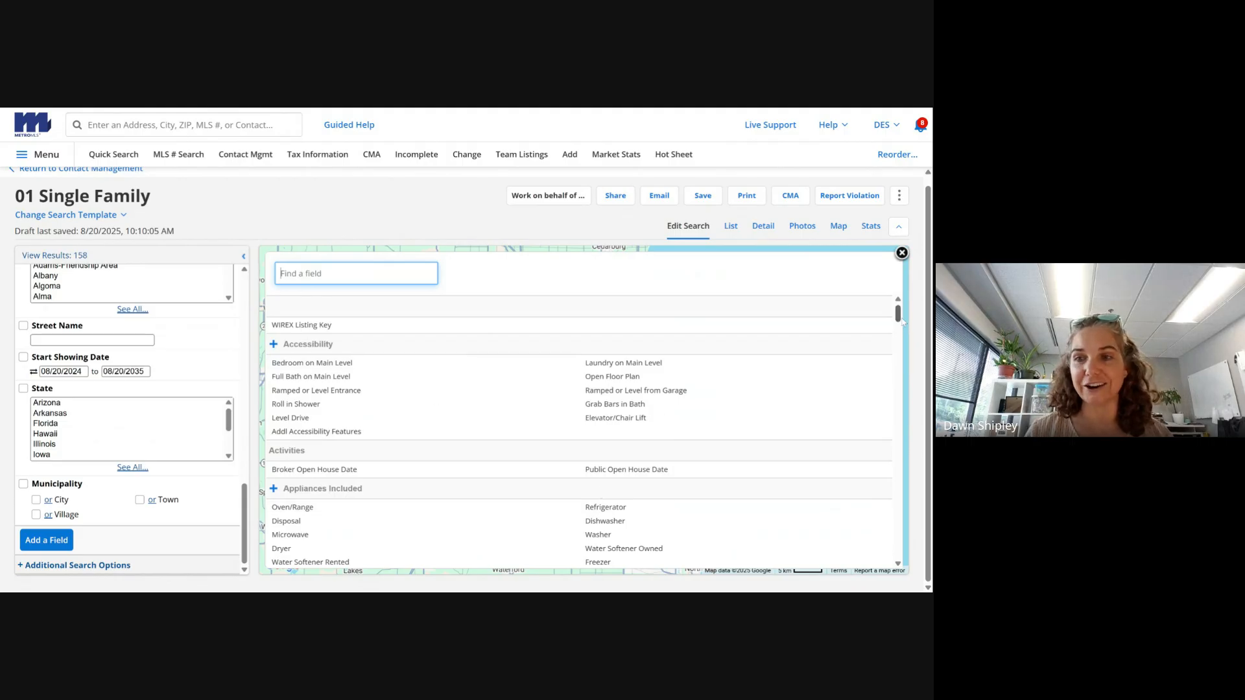
scroll(903, 326, "down", 1)
left_click_drag(902, 327, 903, 338)
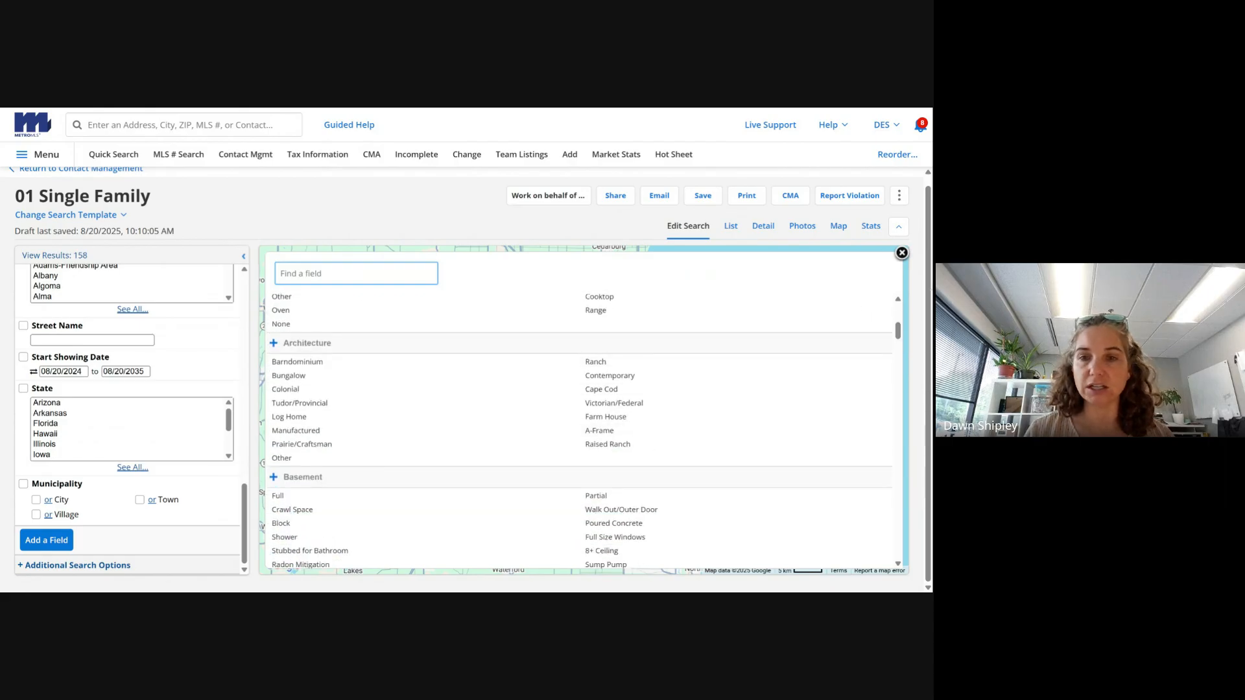
left_click_drag(898, 332, 898, 344)
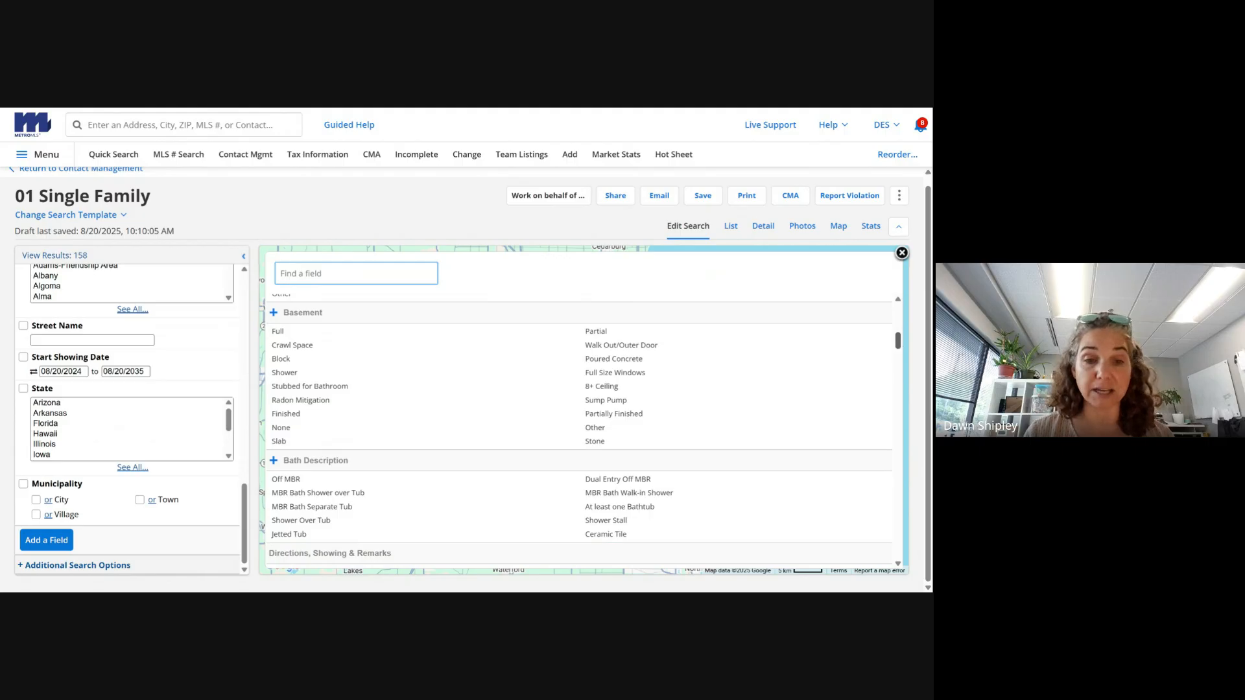
left_click_drag(898, 344, 902, 371)
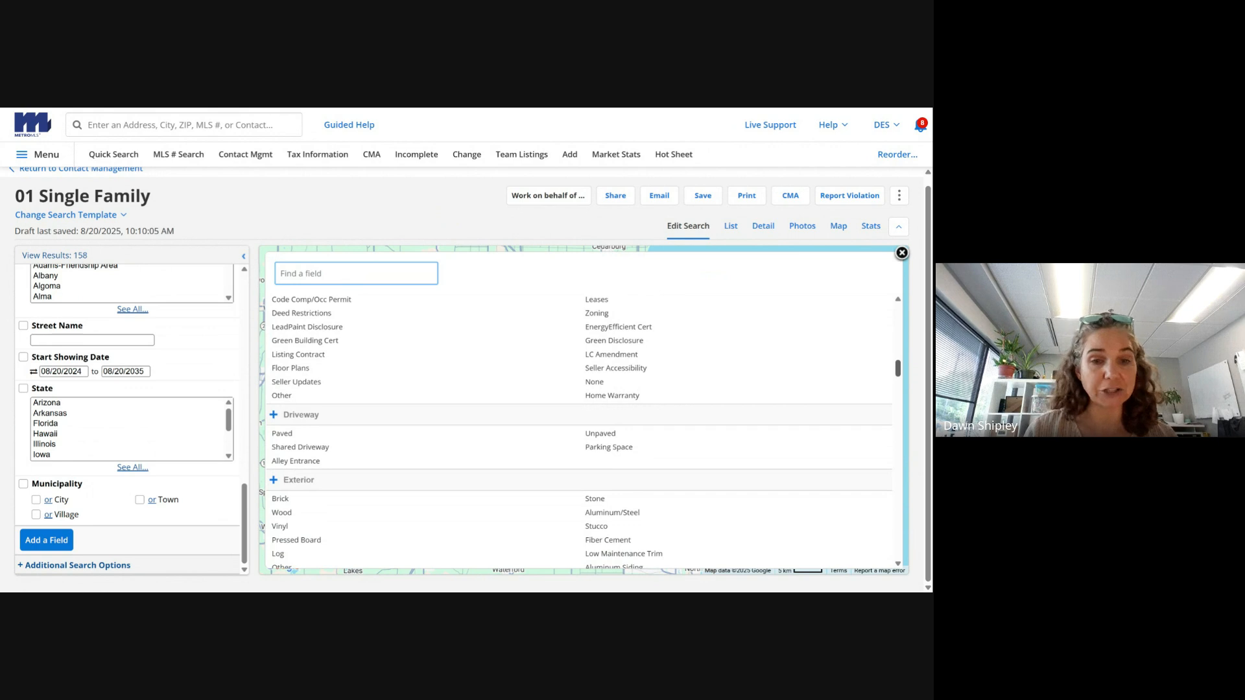
left_click_drag(902, 371, 902, 407)
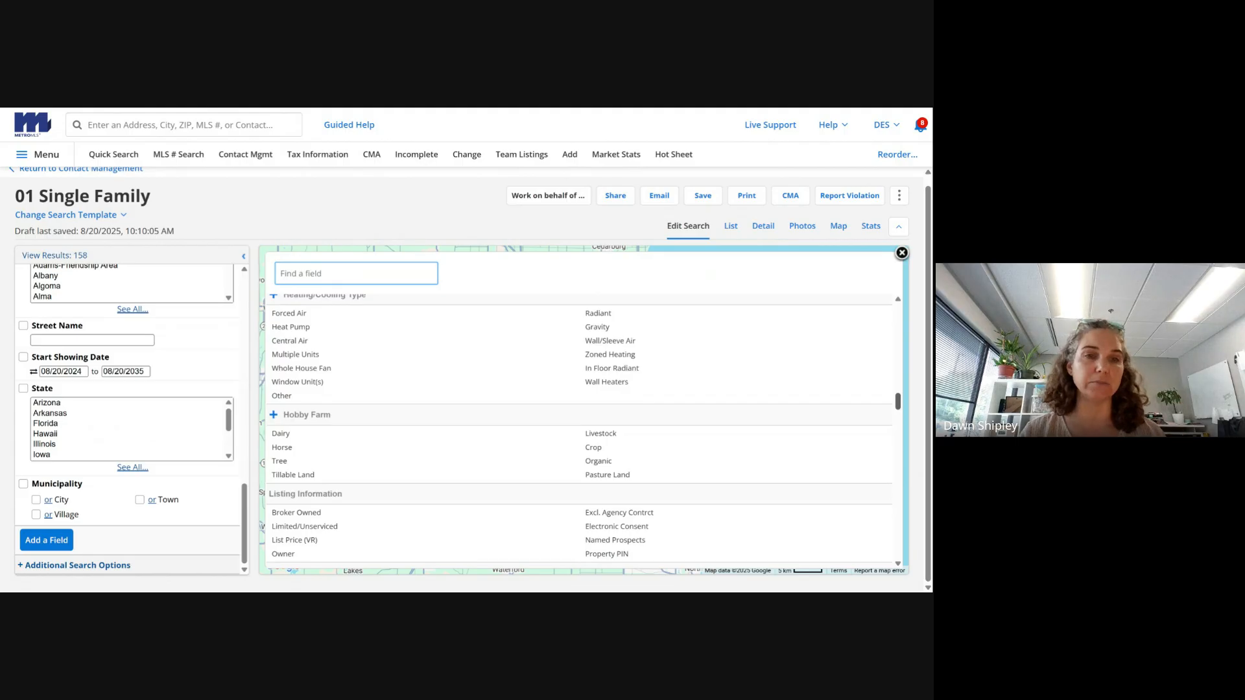
- Search fields for 'central' and require Central Air as Heating/Cooling Type, giving 114 results
type("ce")
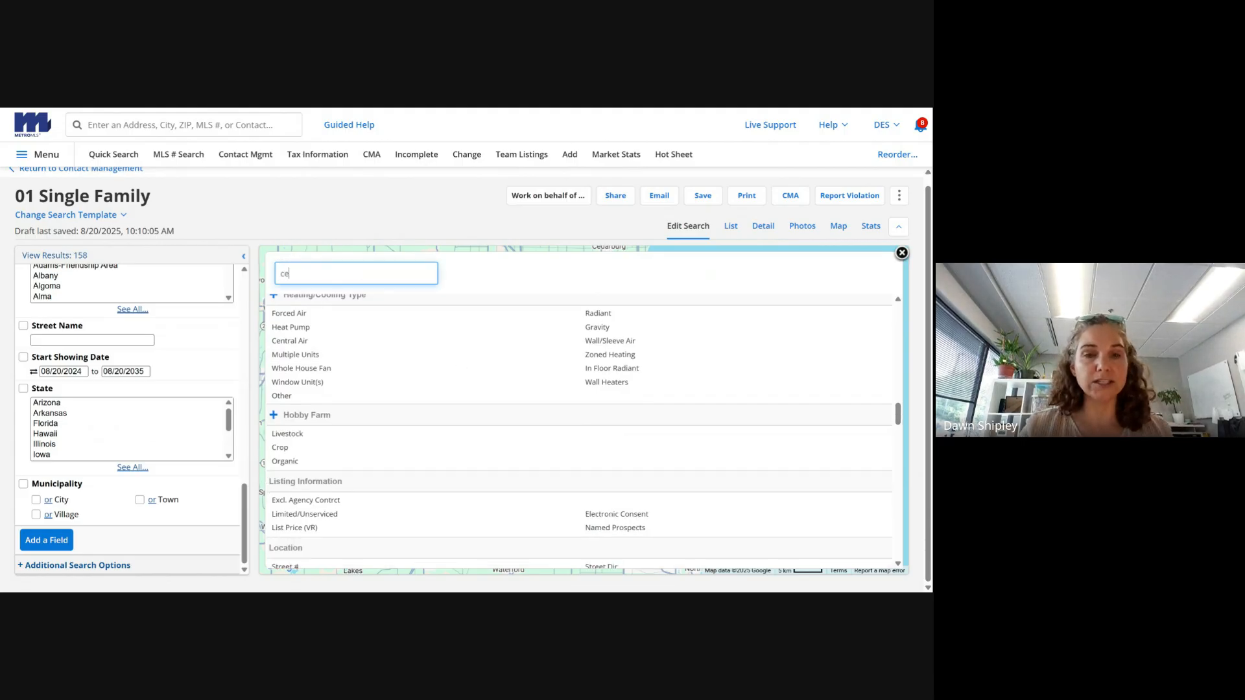
type("ntral")
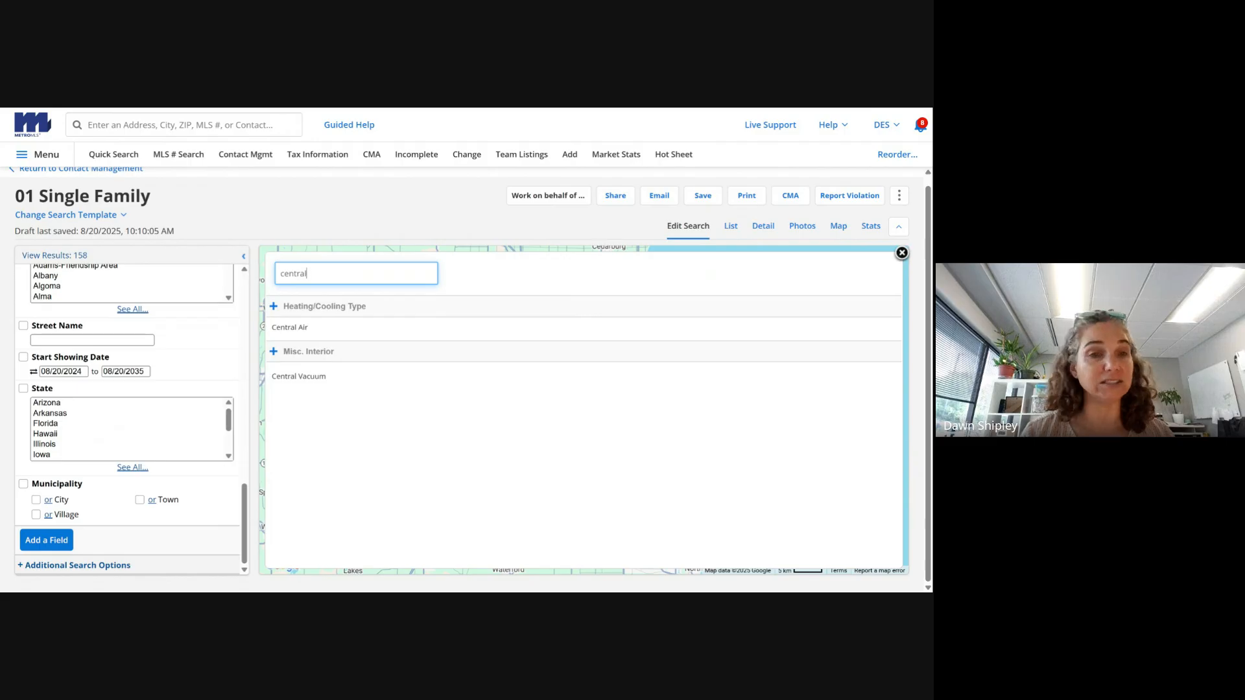
left_click(290, 327)
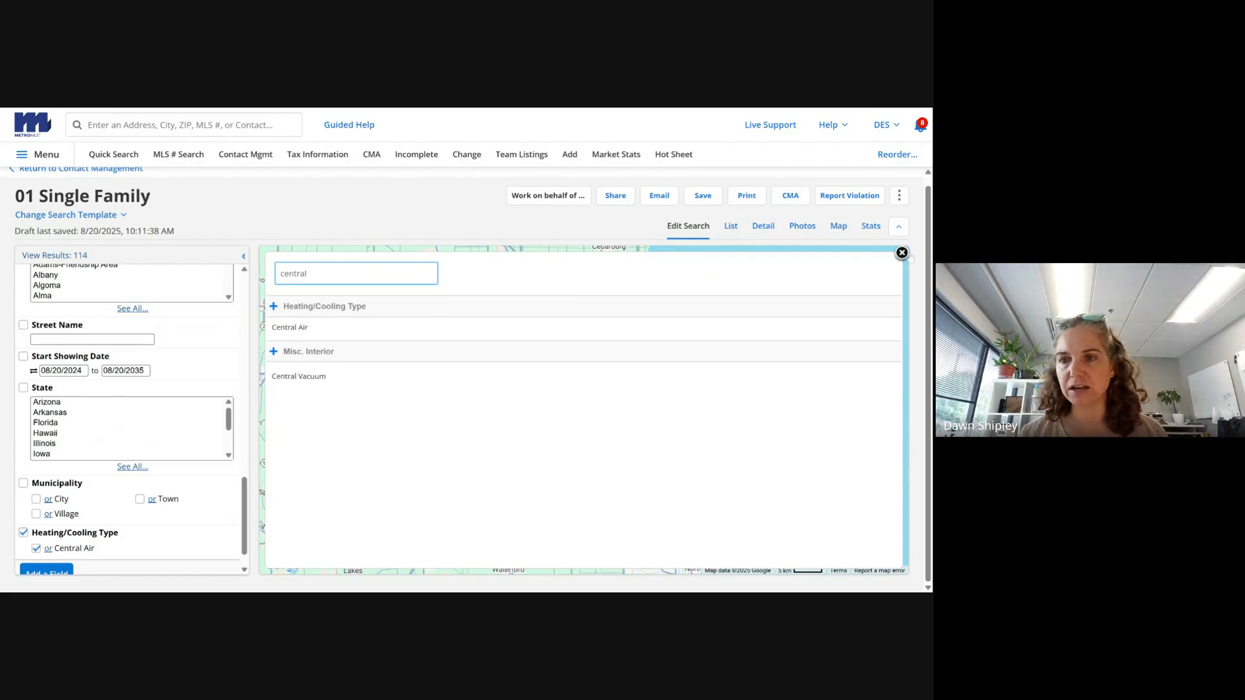
left_click(902, 253)
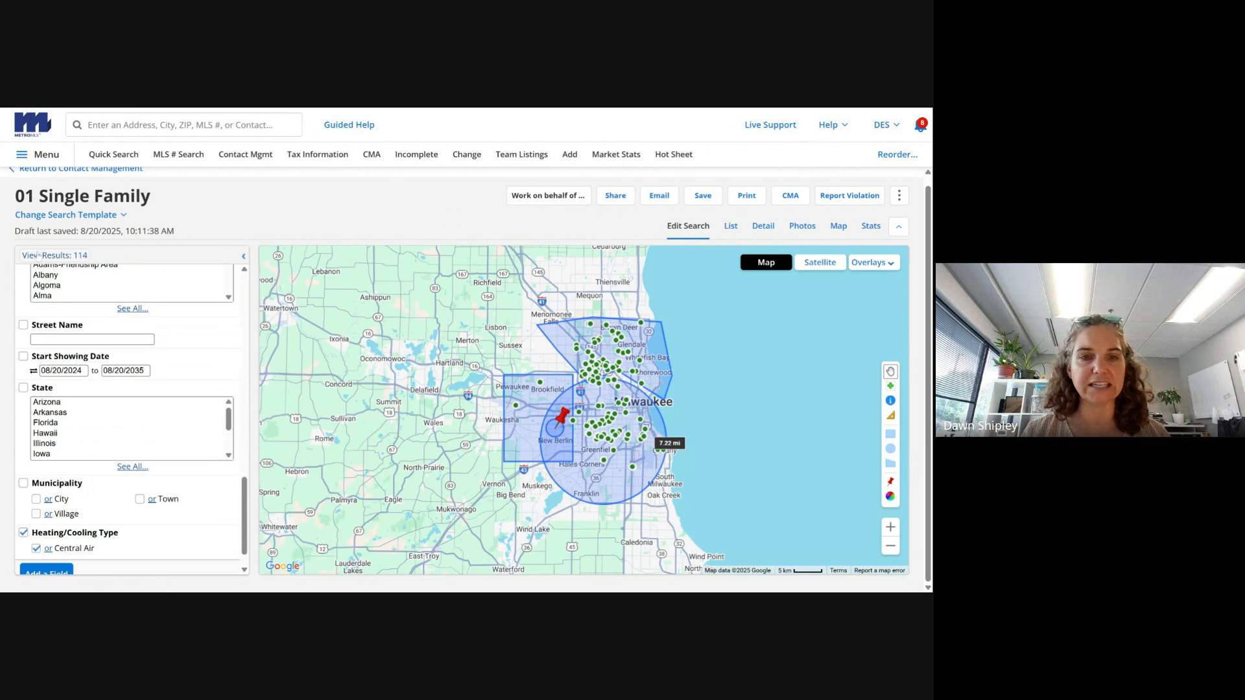
- Remove both circle areas and the polygon so only the rectangle shape filters the search
left_click_drag(245, 526, 225, 336)
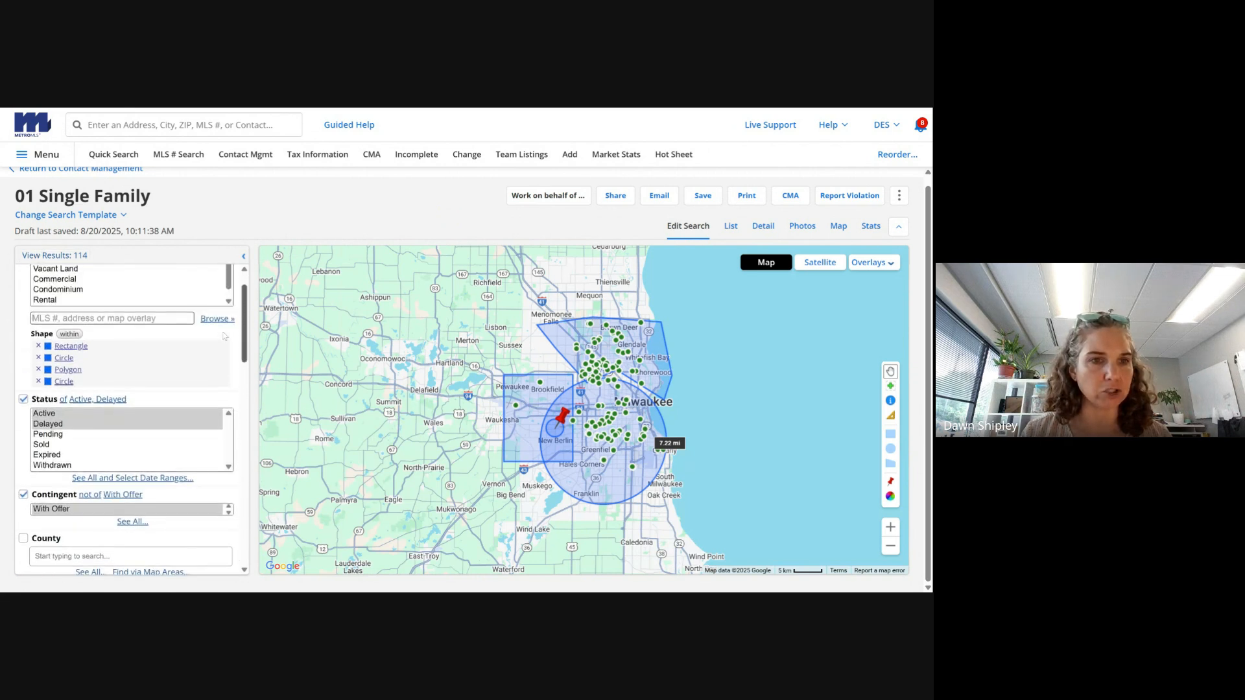
left_click(38, 381)
left_click(38, 370)
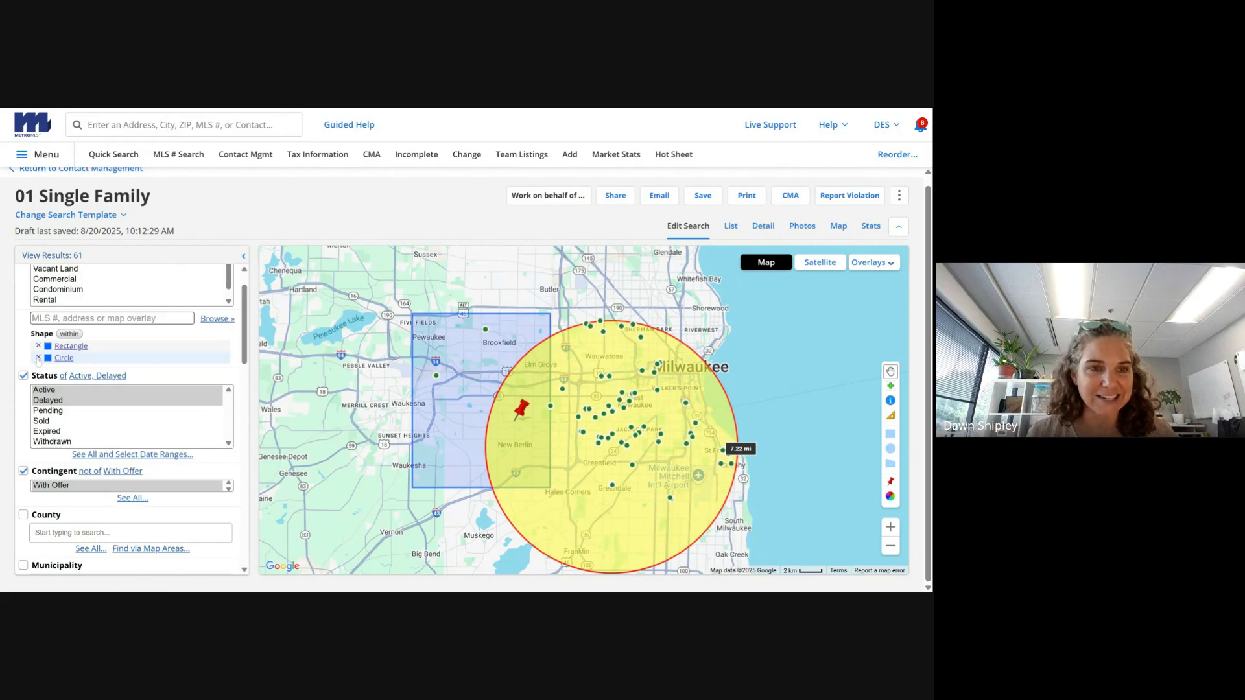
left_click(39, 358)
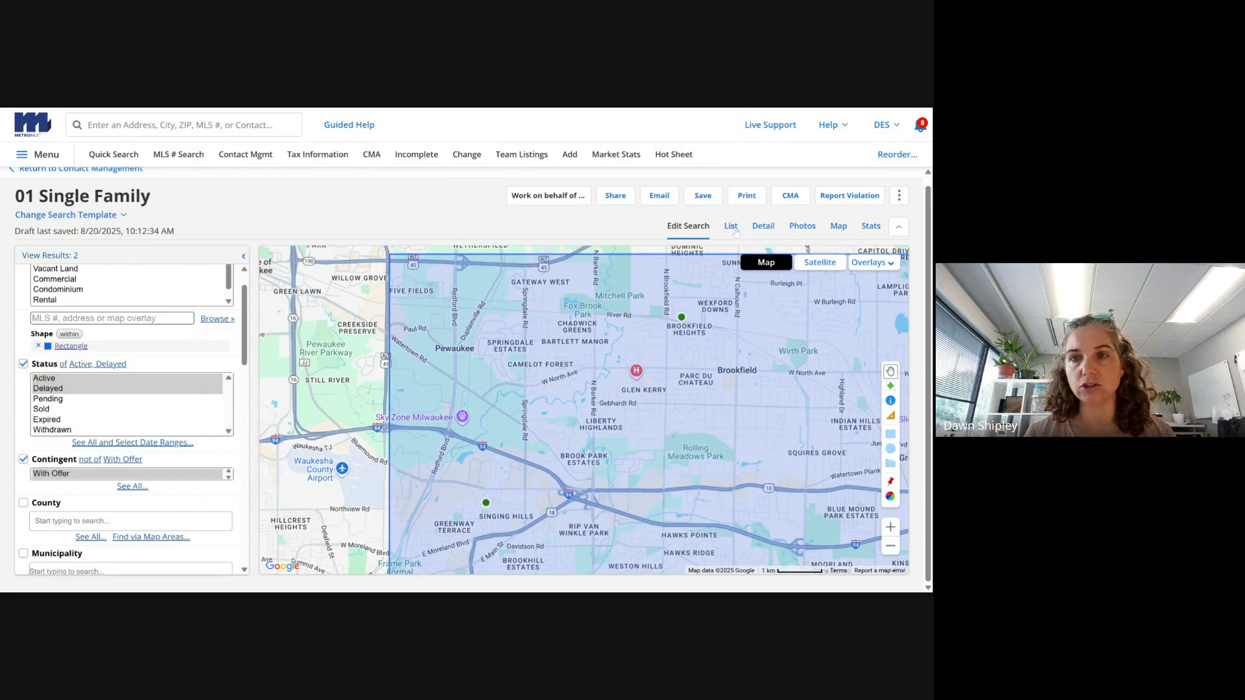
left_click(732, 227)
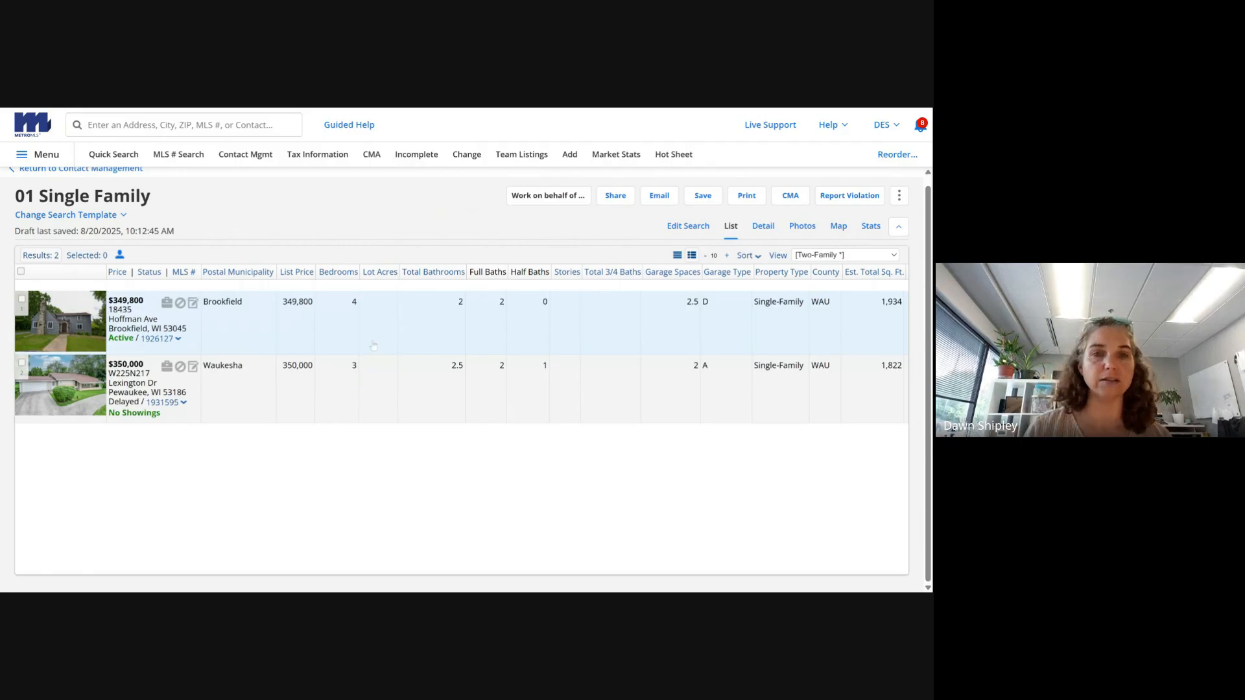
- Open the detail report for the $349,800 Brookfield listing and its history
left_click(762, 228)
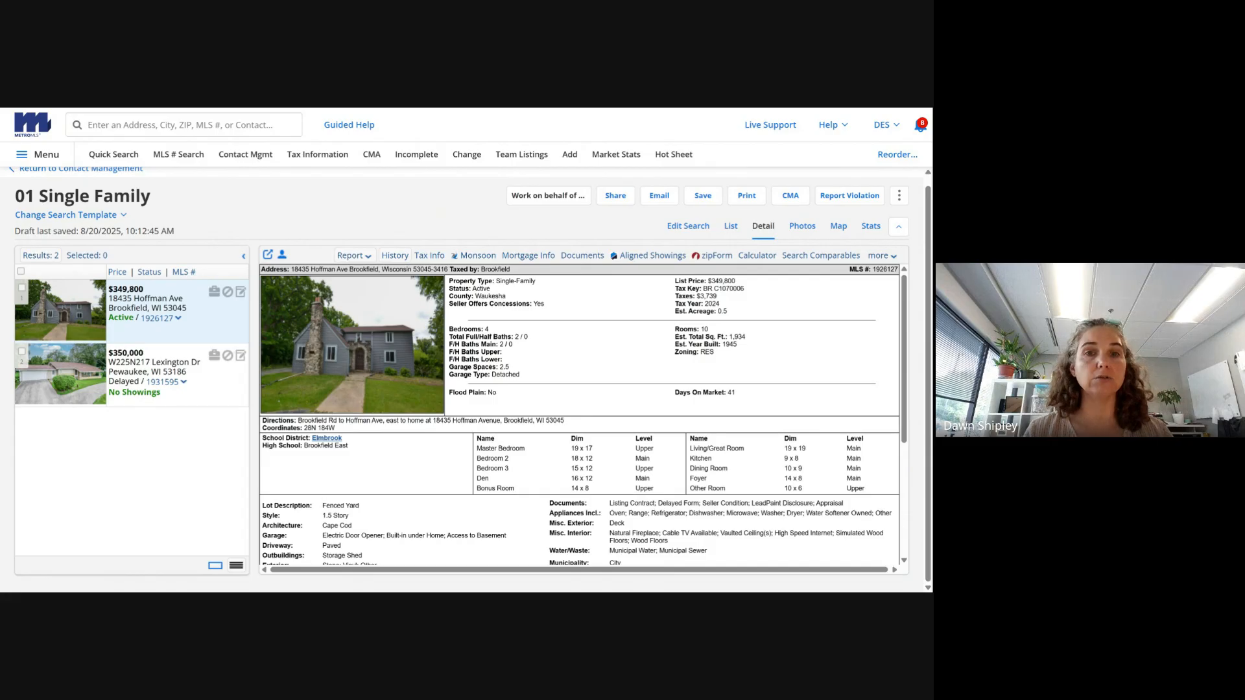
left_click(389, 256)
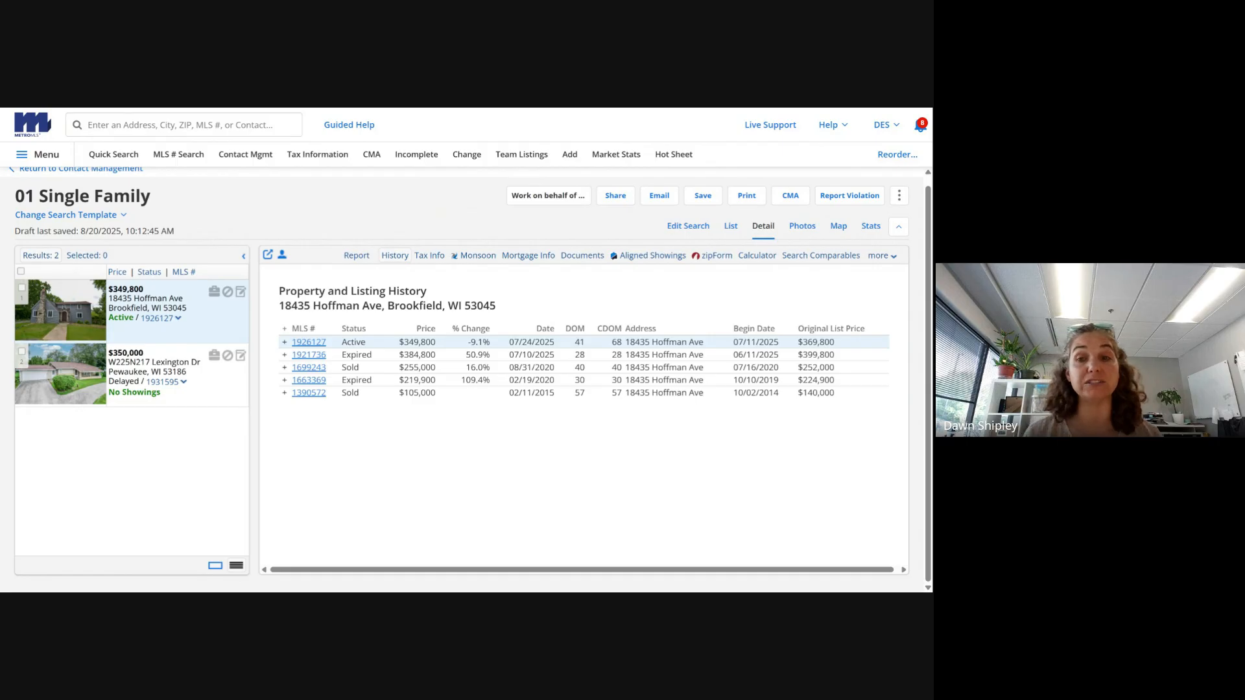
- Expand and collapse the change log for MLS# 1926127 in the listing history
left_click(284, 343)
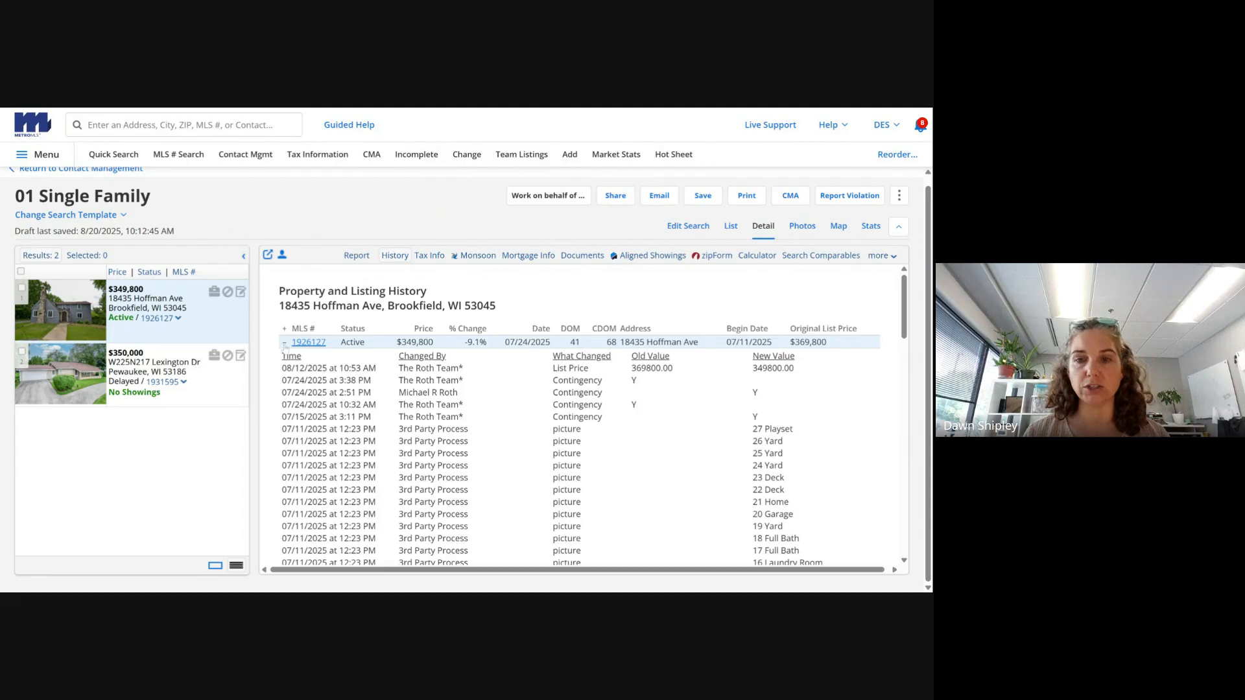
left_click(284, 342)
left_click(284, 341)
left_click(284, 341)
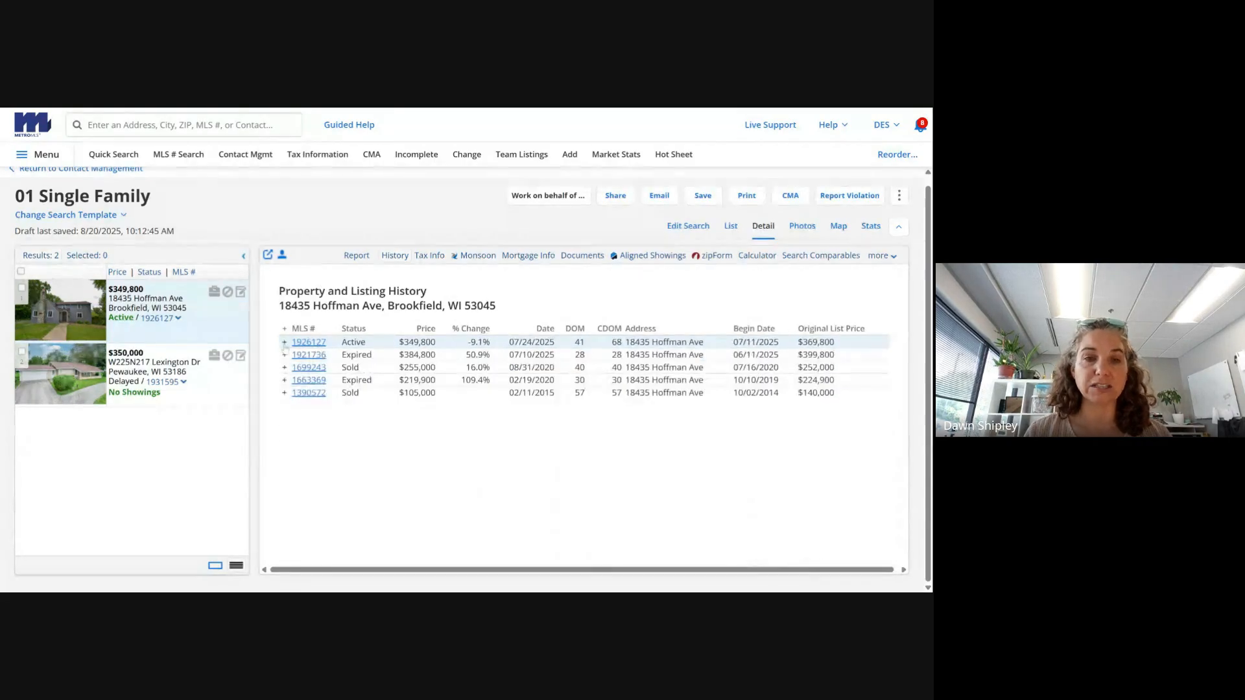
- Open the tax information and highlight the 2024 total assessment and 0.497-acre values
left_click(425, 259)
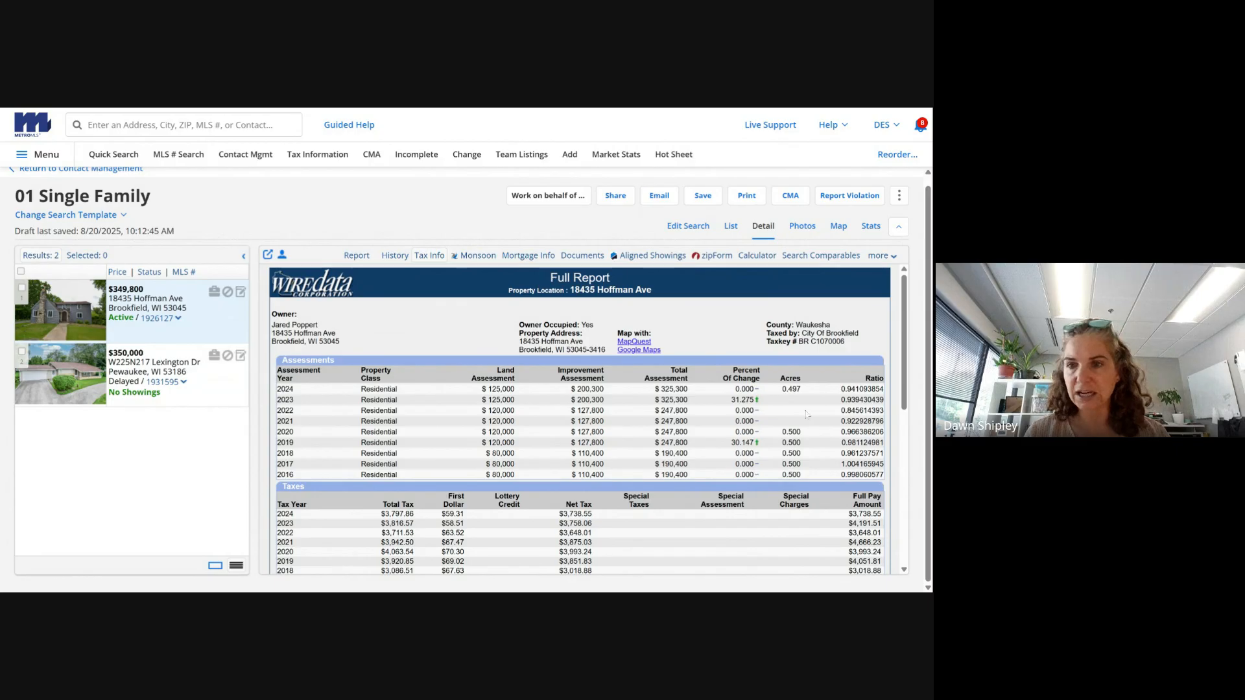
left_click_drag(654, 388, 697, 396)
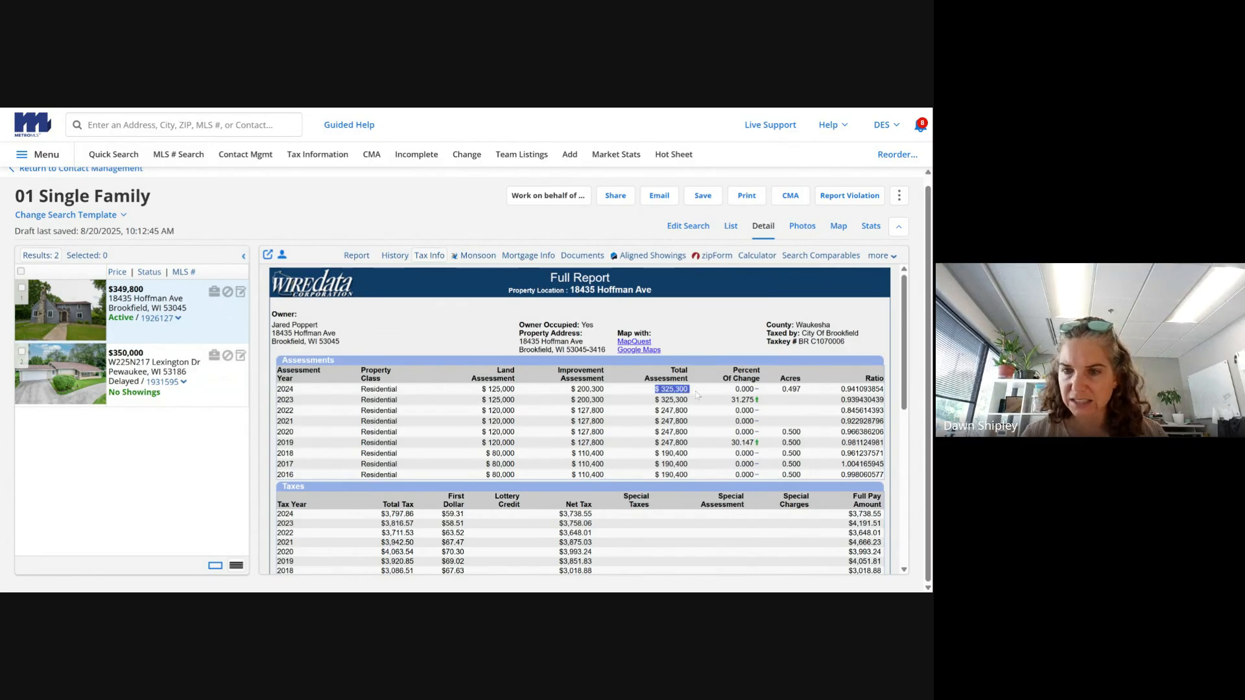
left_click(699, 393)
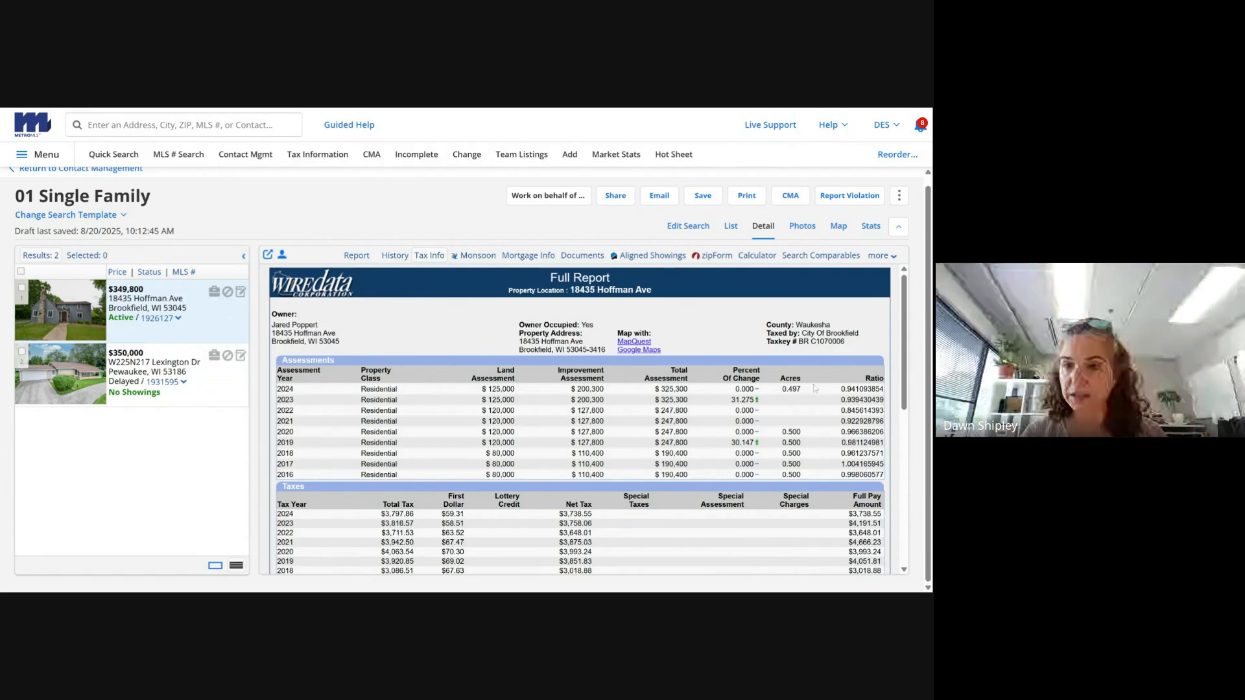
left_click_drag(807, 393, 777, 394)
left_click(773, 394)
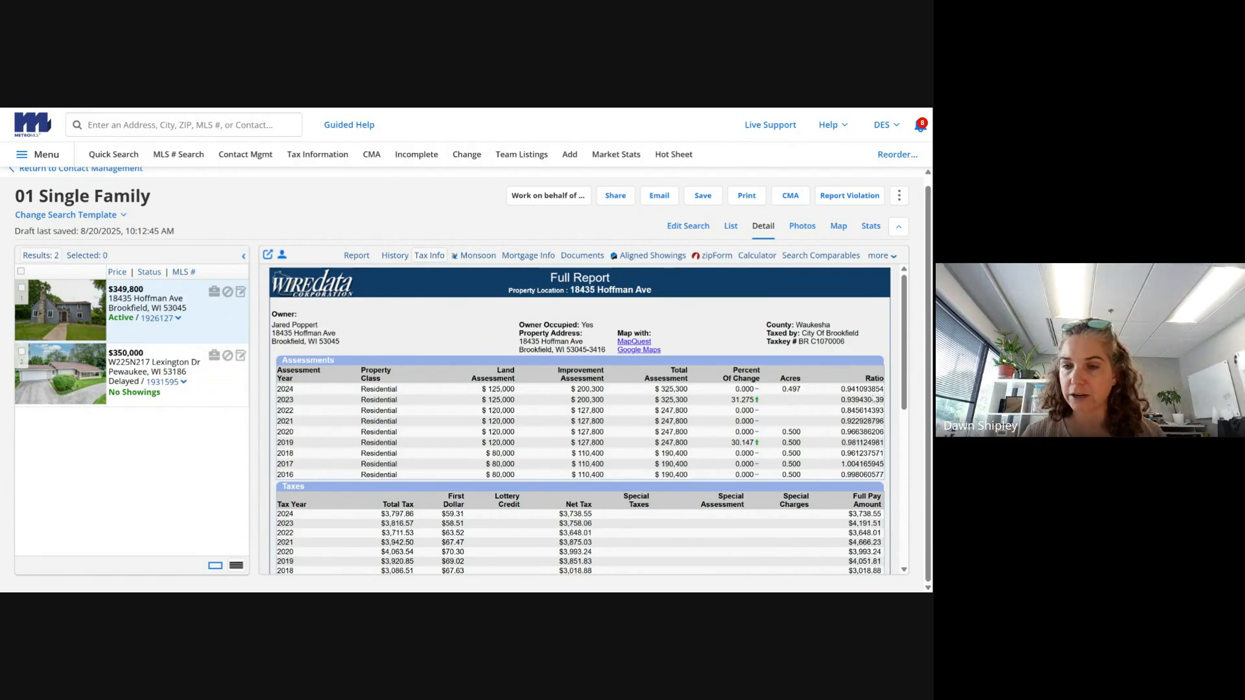
- Review the assessor details in the full report, then show the four attached documents
scroll(909, 392, "down", 2)
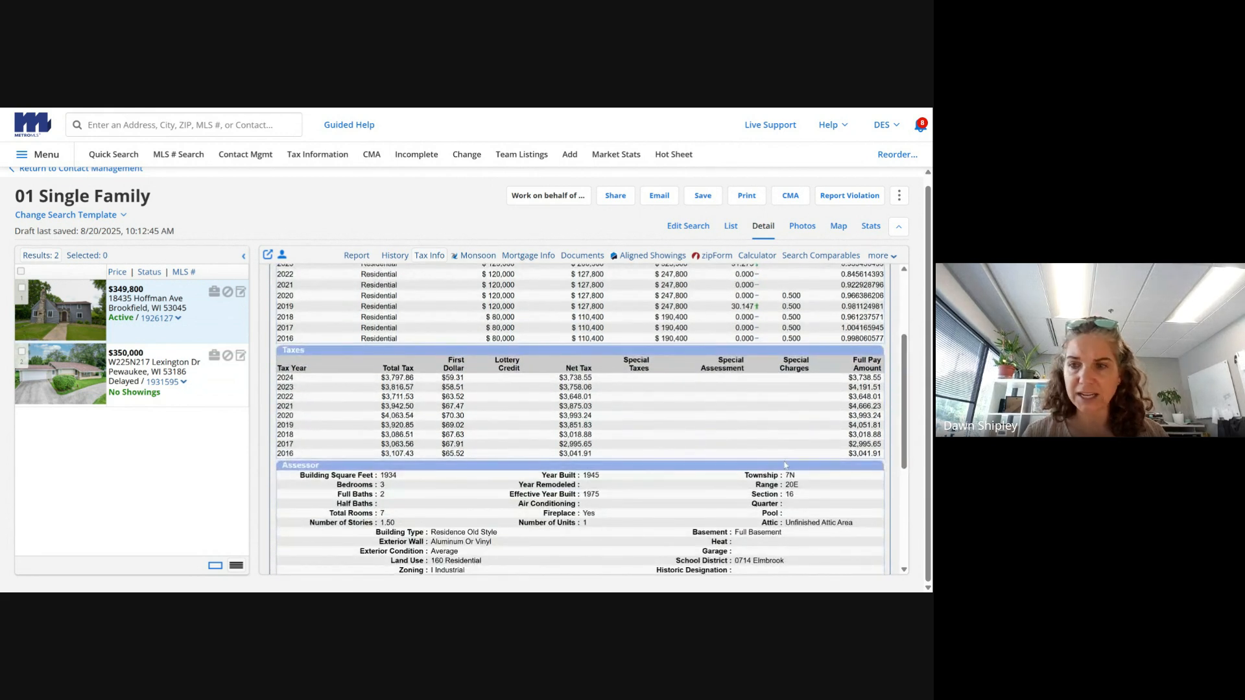
scroll(904, 458, "down", 1)
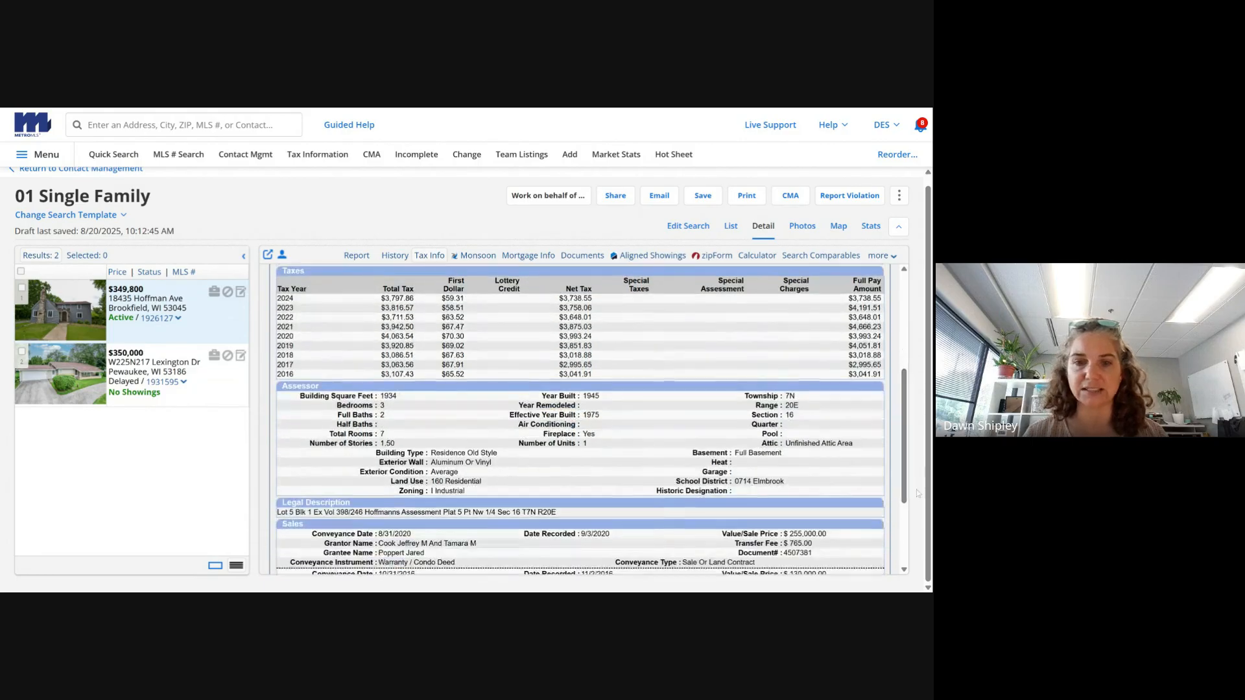
left_click_drag(293, 398, 780, 506)
left_click(780, 507)
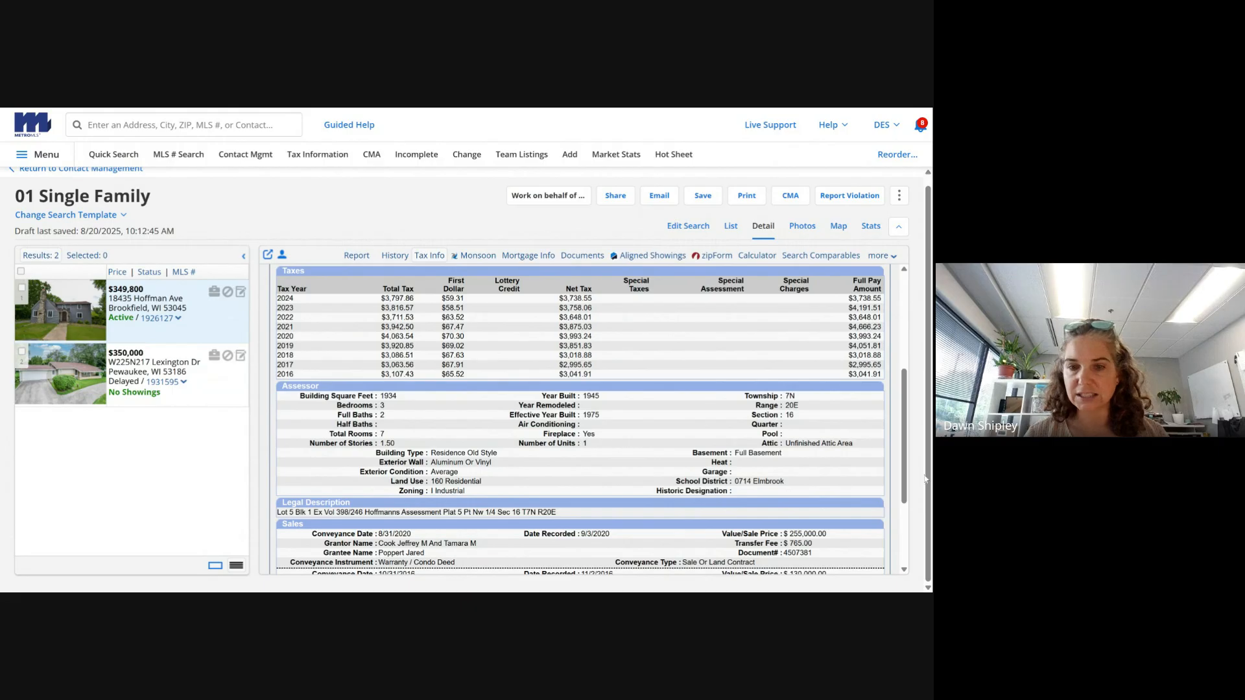
left_click_drag(904, 464, 908, 526)
scroll(908, 524, "up", 10)
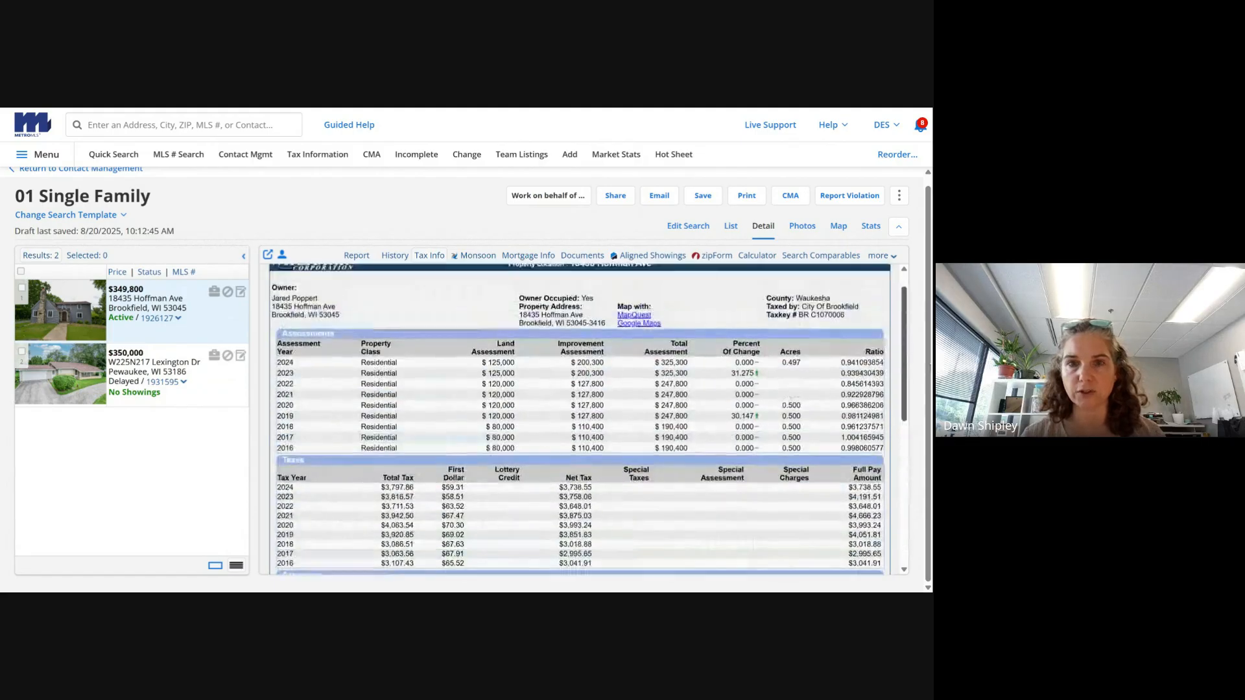
left_click(574, 256)
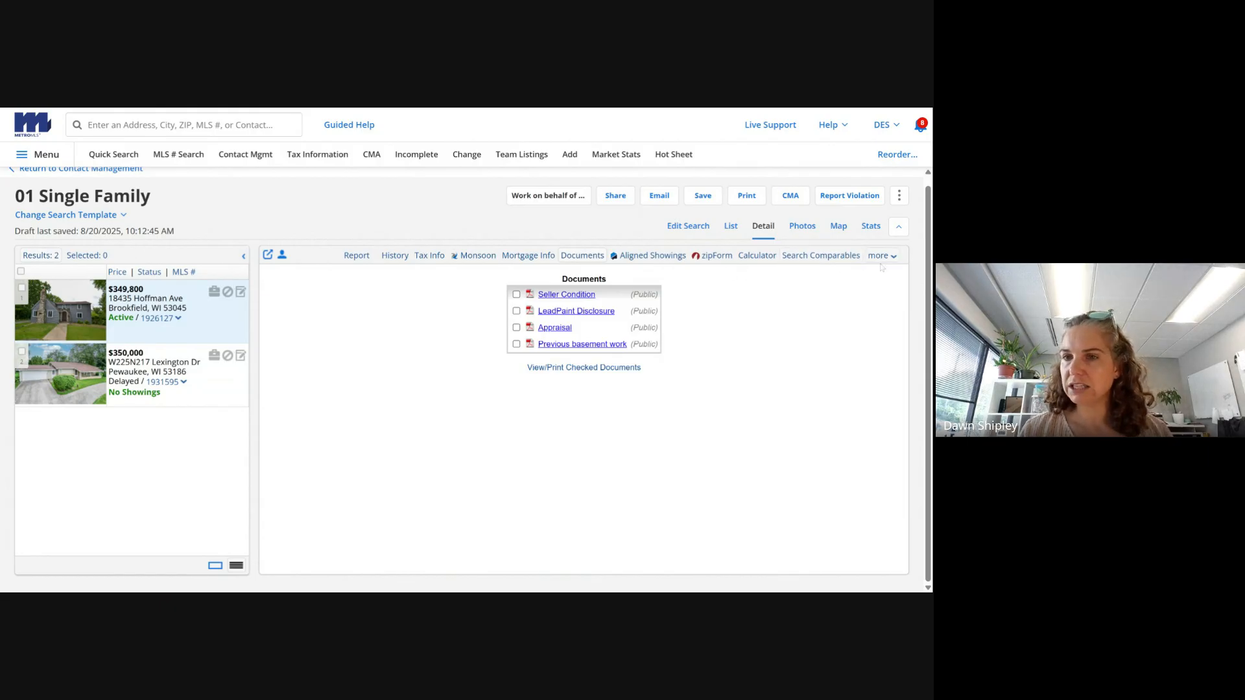
- Page through the Hoffman Ave listing photos and return to the detail view
left_click(804, 228)
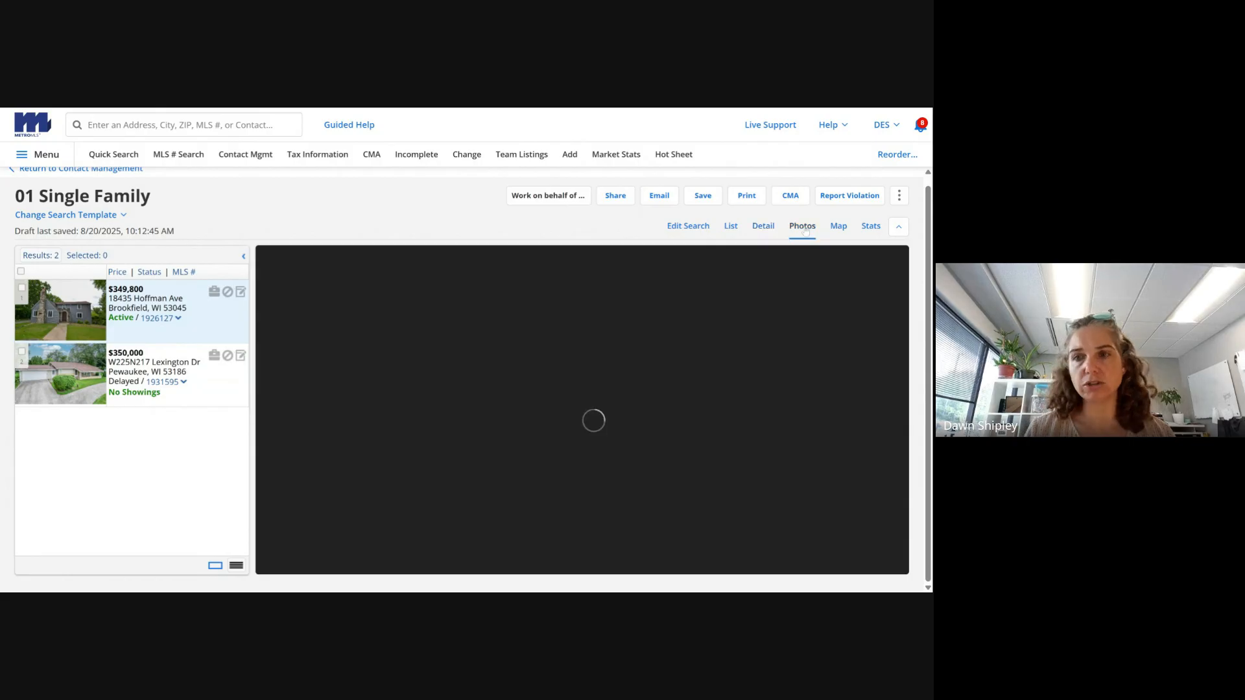
scroll(496, 509, "down", 2)
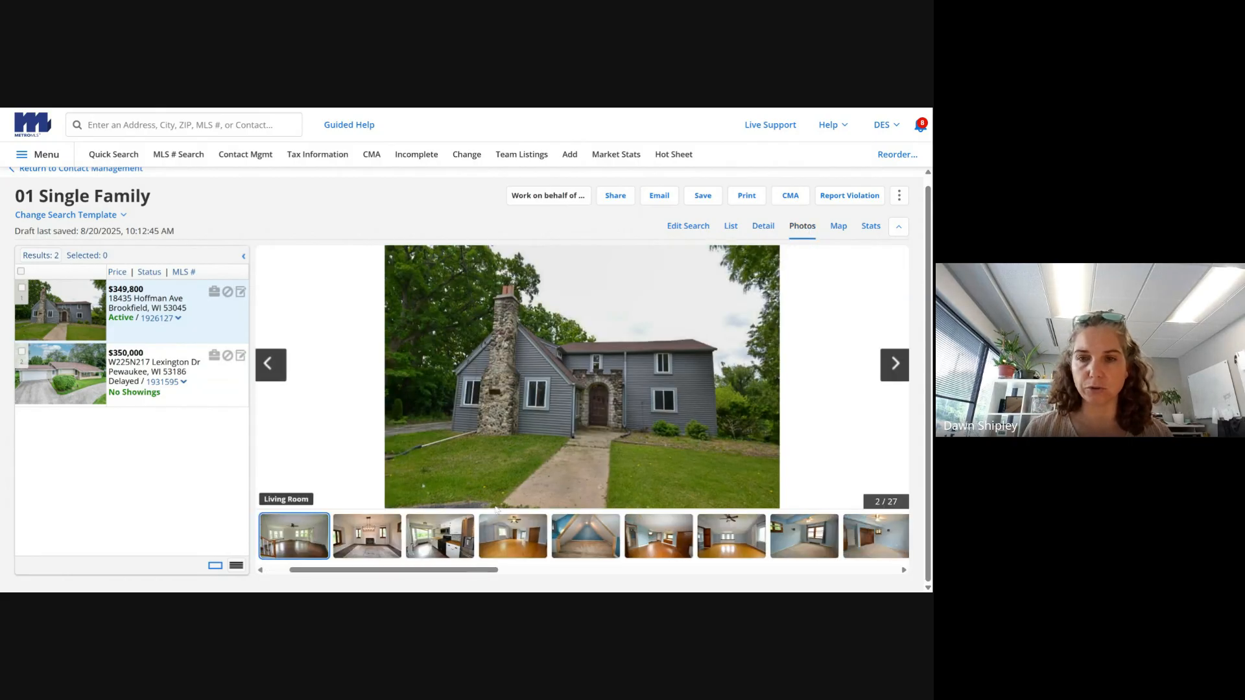
key("Right")
key("Right")
key("Right")
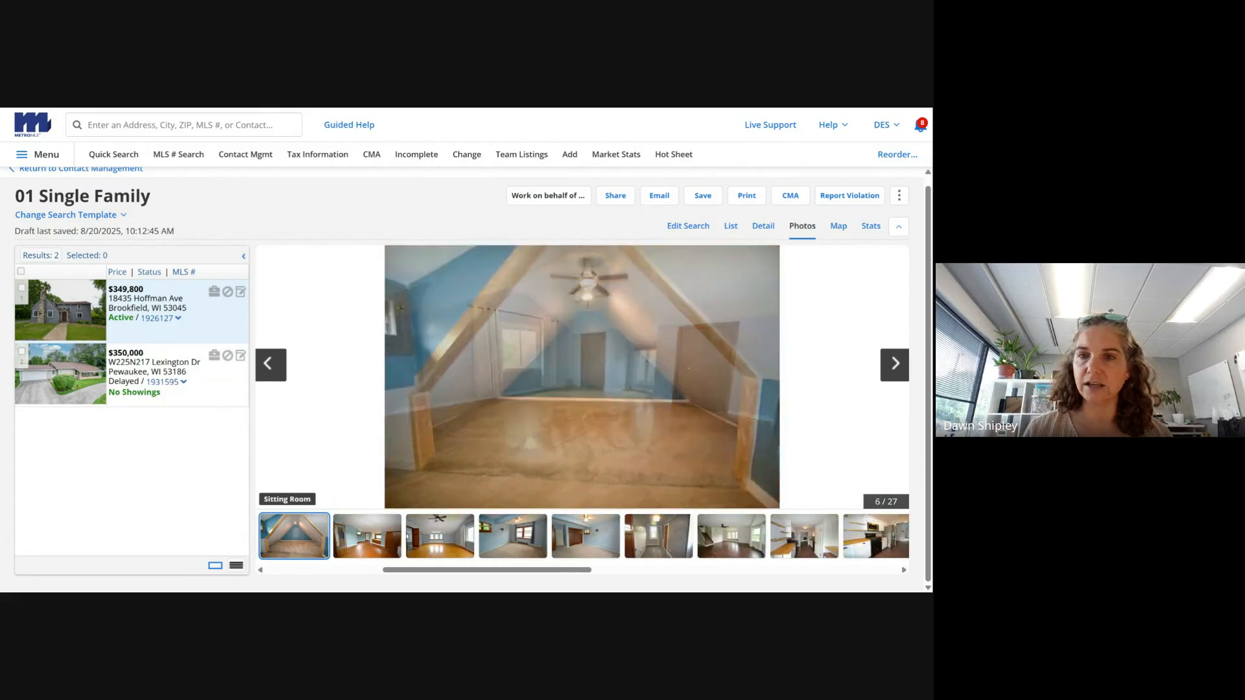
left_click(763, 226)
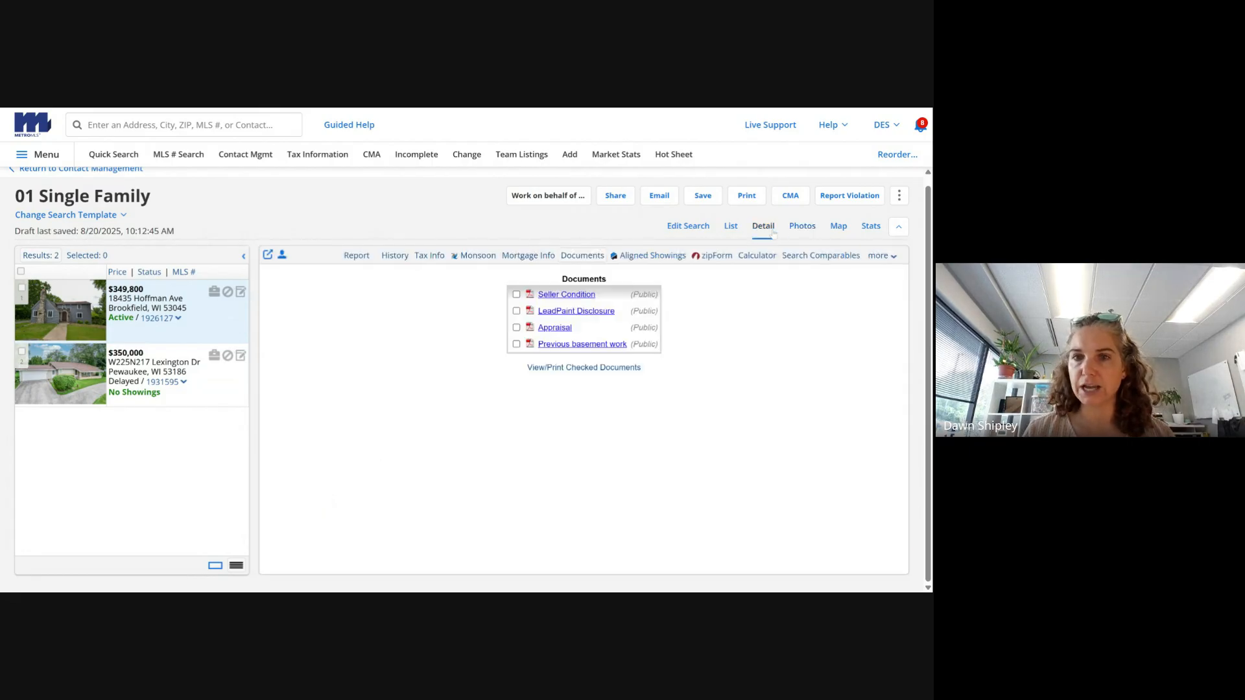
- Open the Lexington Dr listing's full report, check its documents, and return to the report
left_click(219, 393)
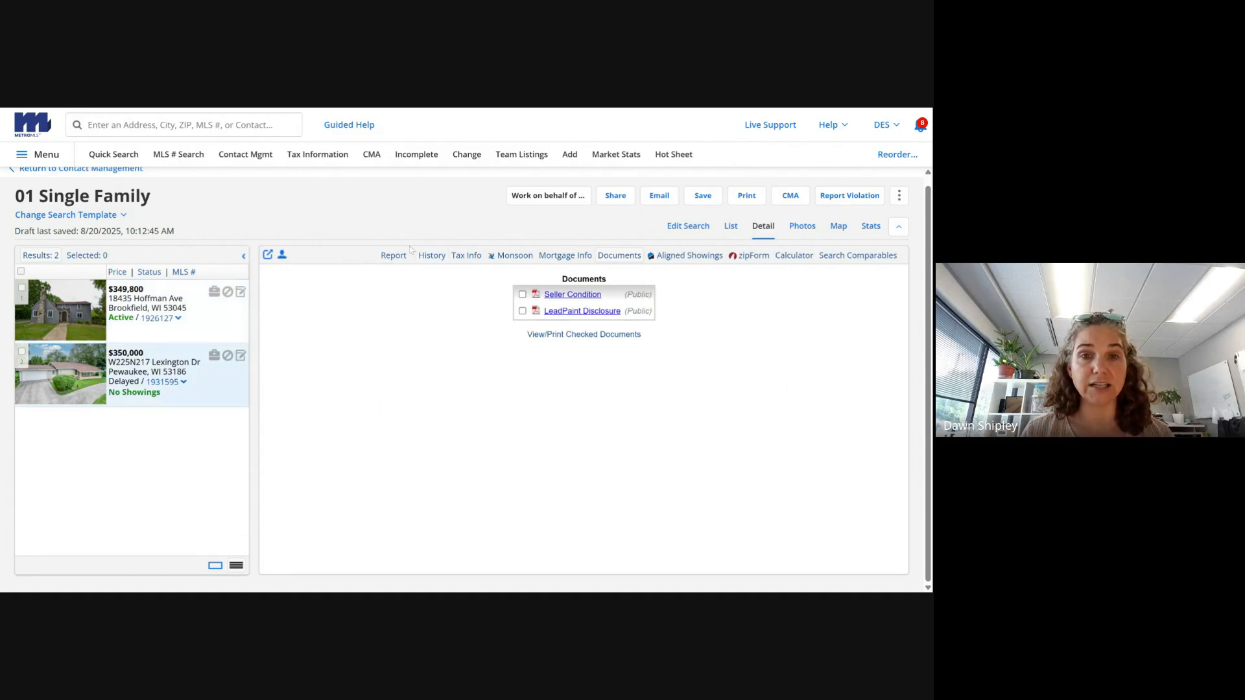
left_click(402, 256)
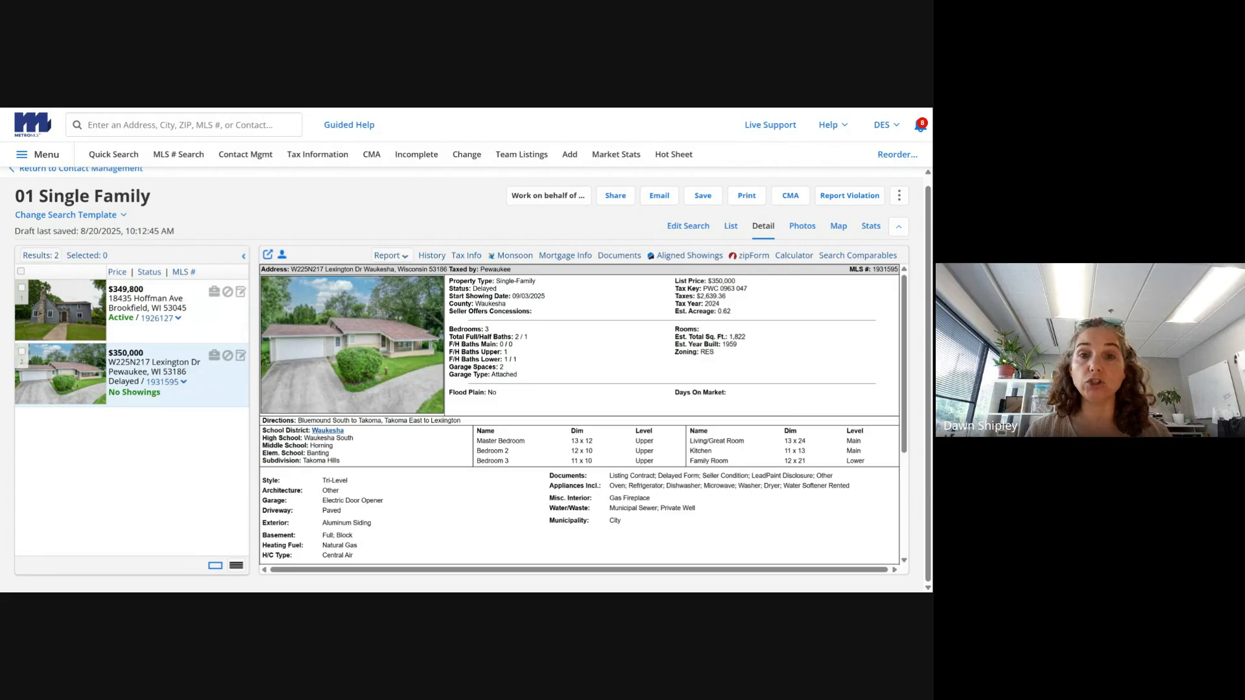
left_click_drag(449, 296, 560, 298)
left_click(500, 297)
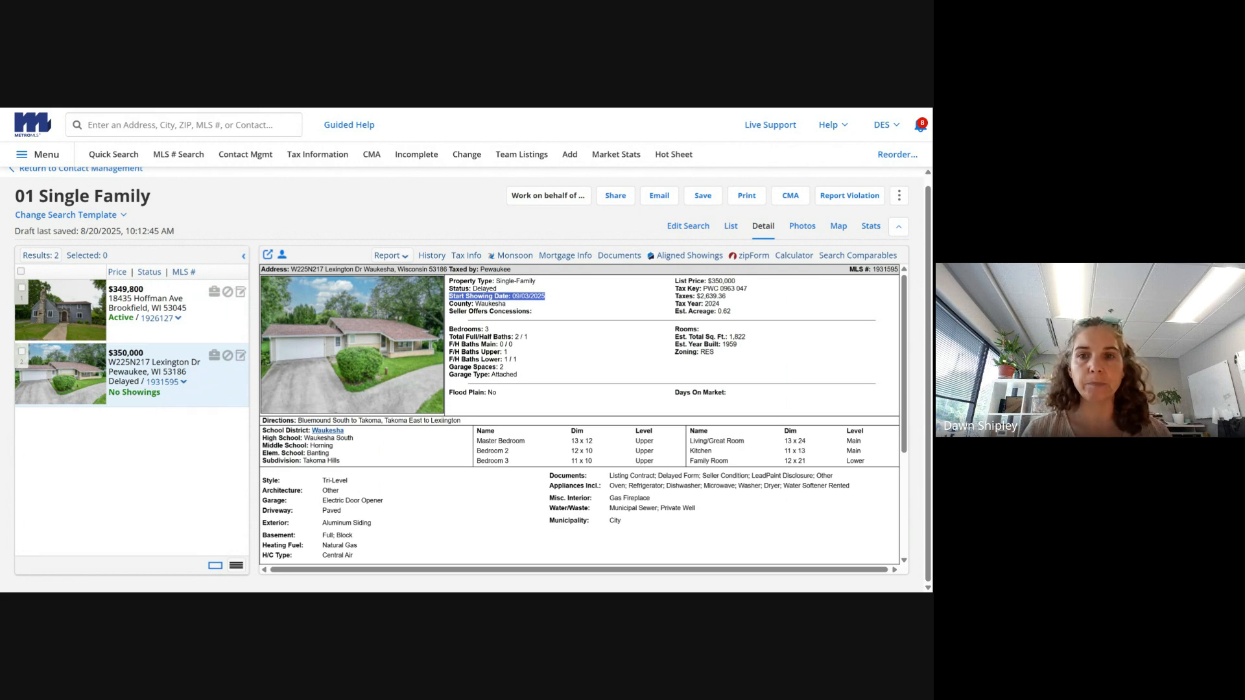
left_click(620, 256)
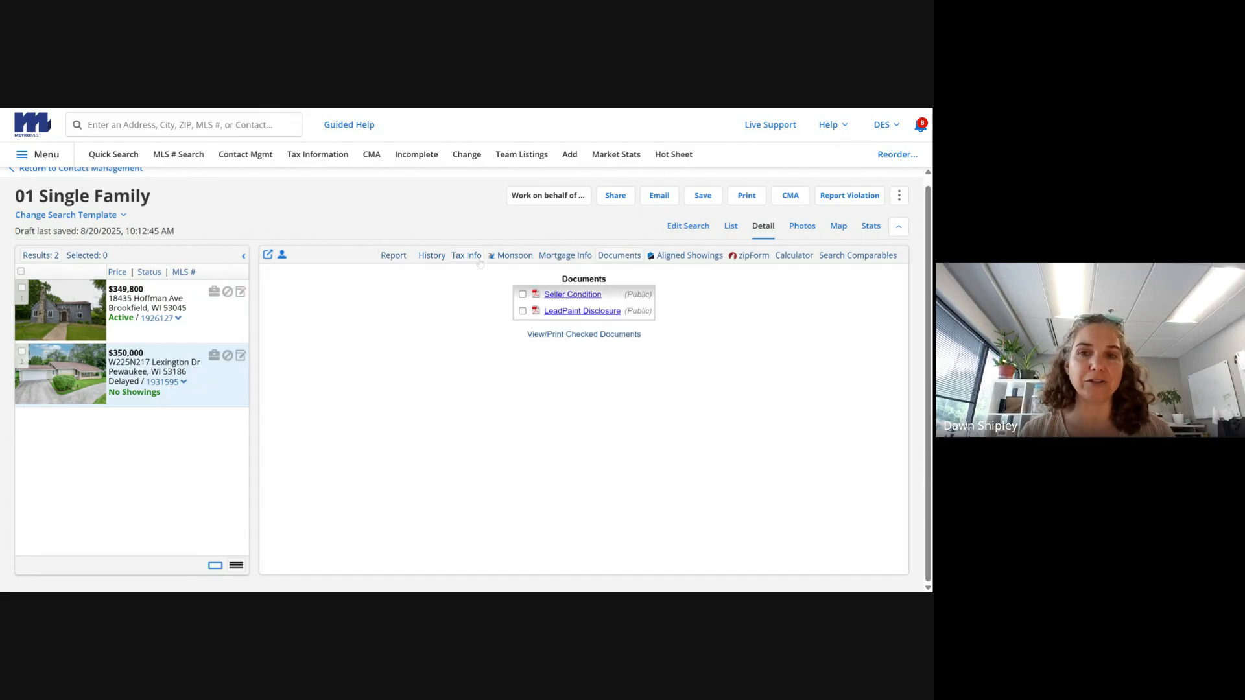
left_click(392, 256)
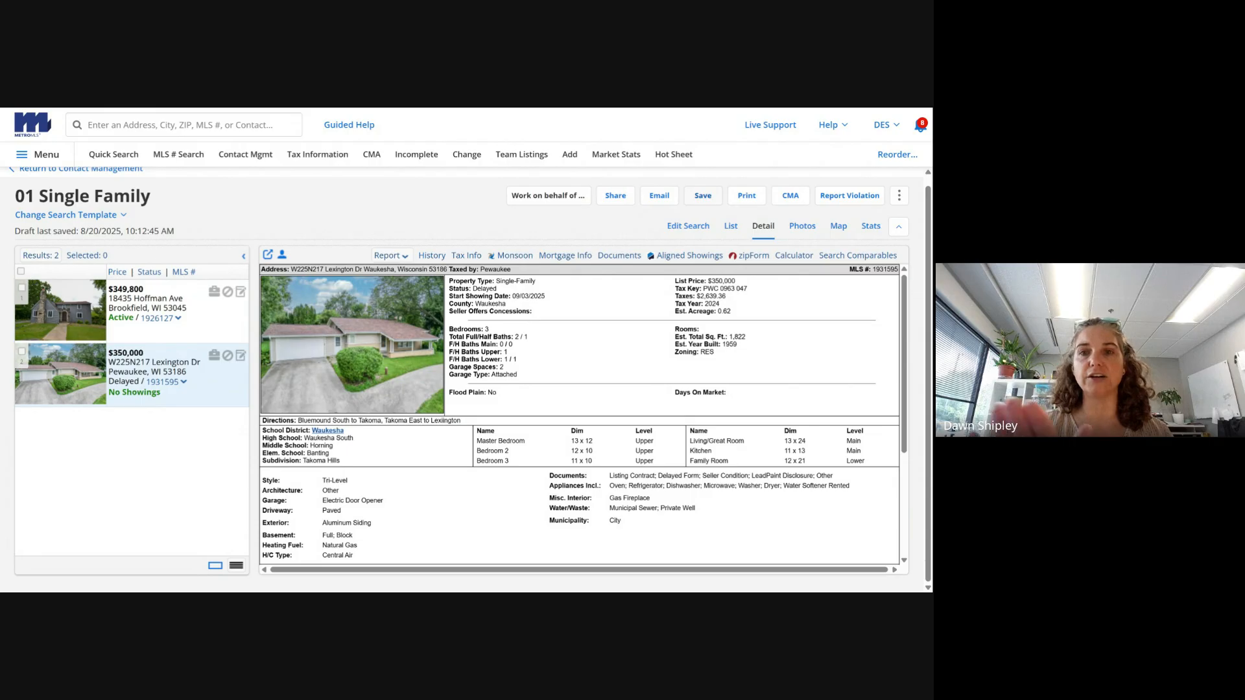
left_click(703, 196)
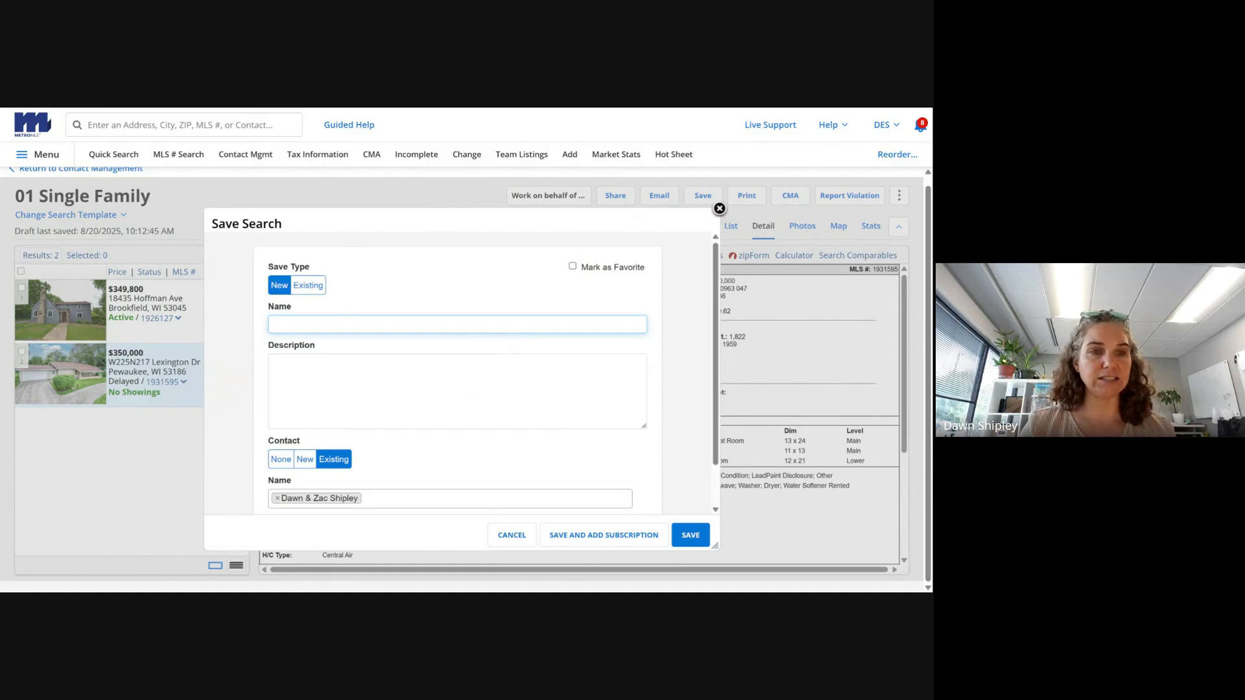
- Name the search 'Waukesha County Search', keep the existing client contact, and save it
type("Waukes")
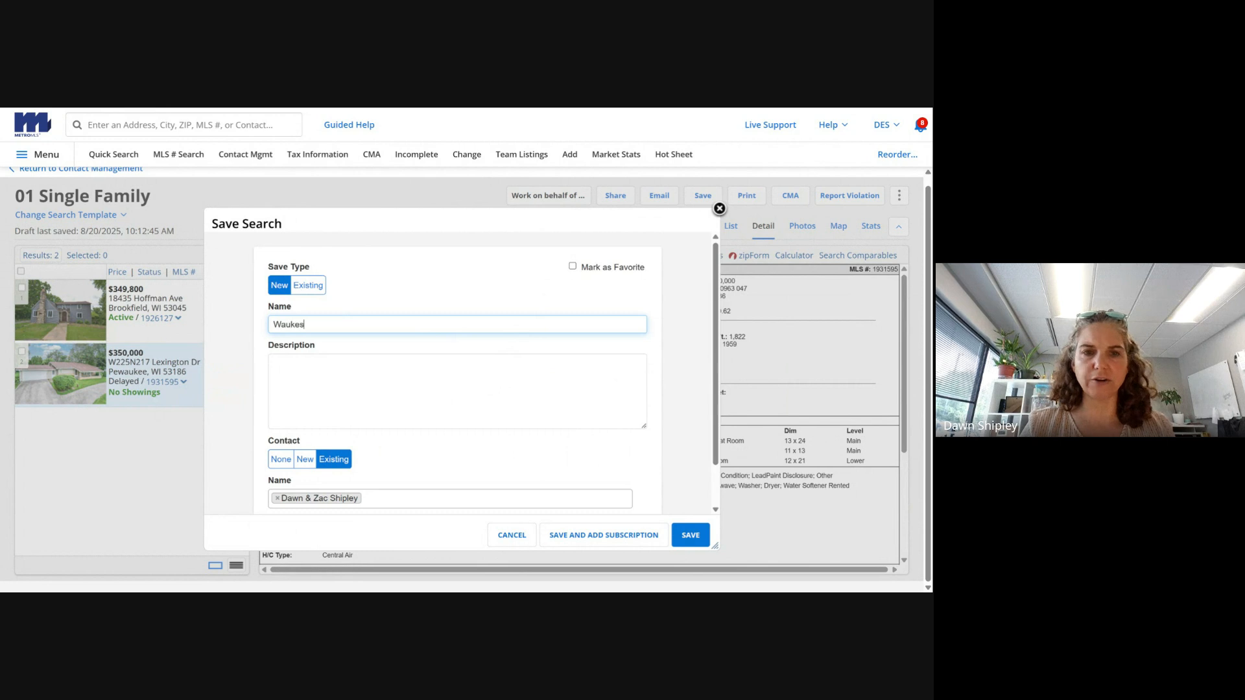
type("ha County Search")
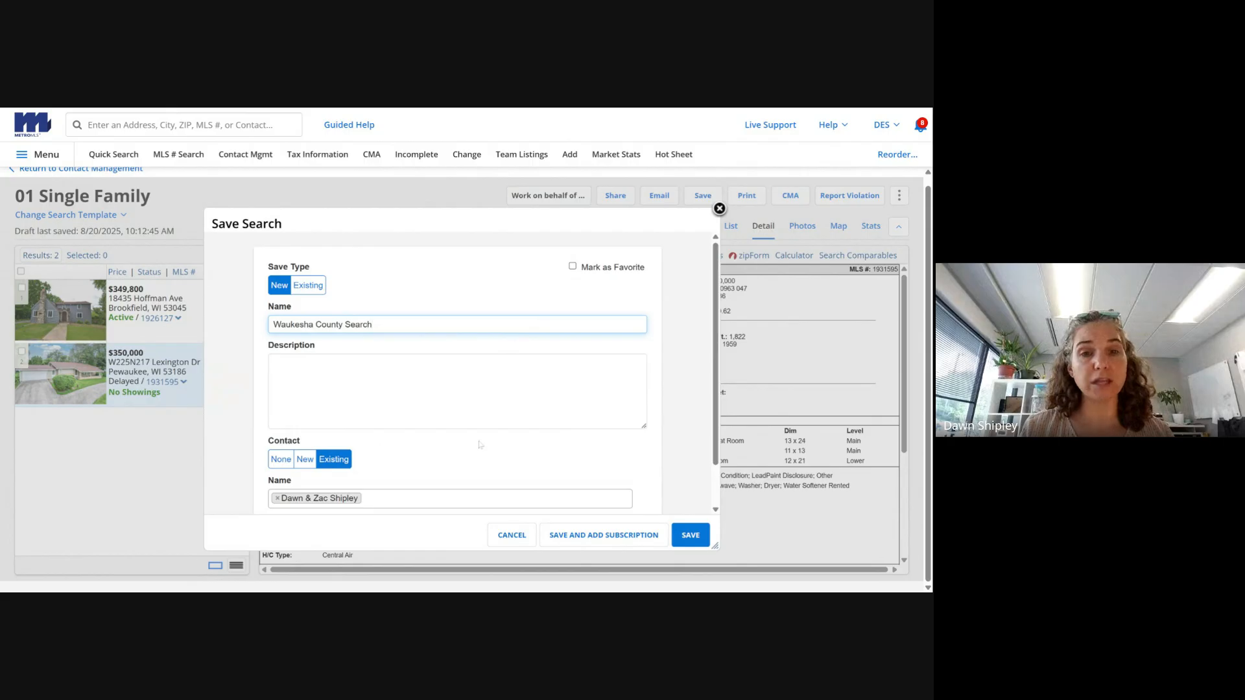
scroll(320, 454, "down", 1)
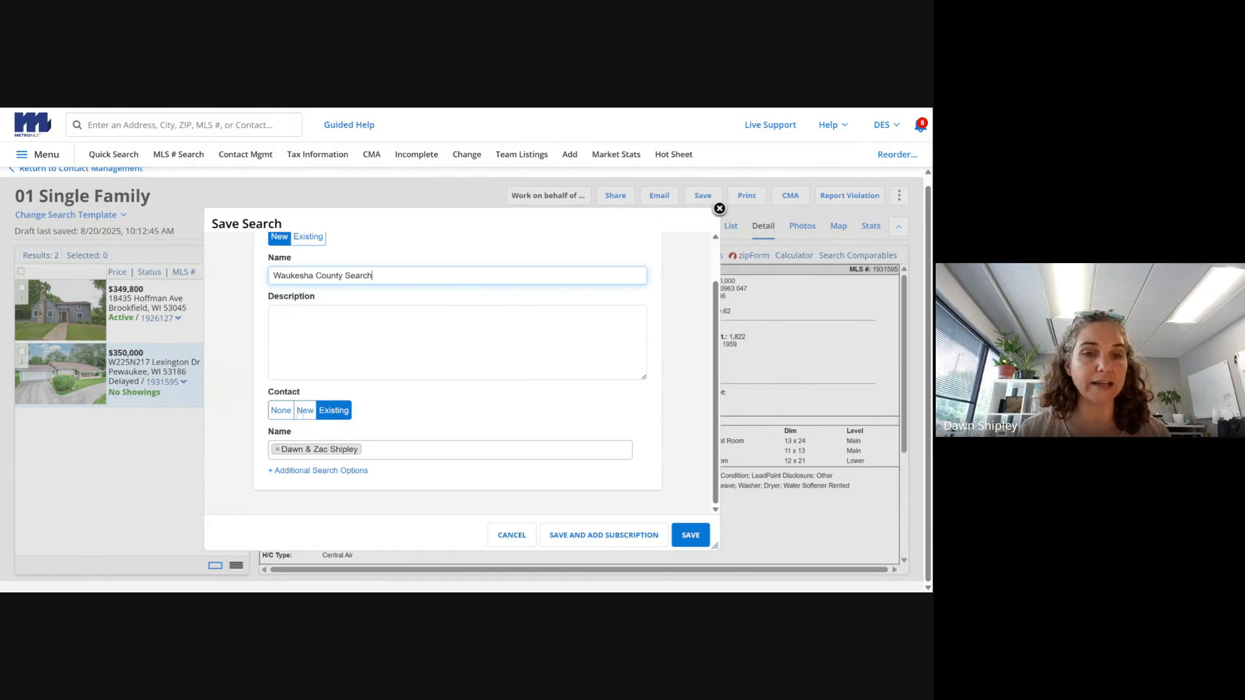
left_click(302, 411)
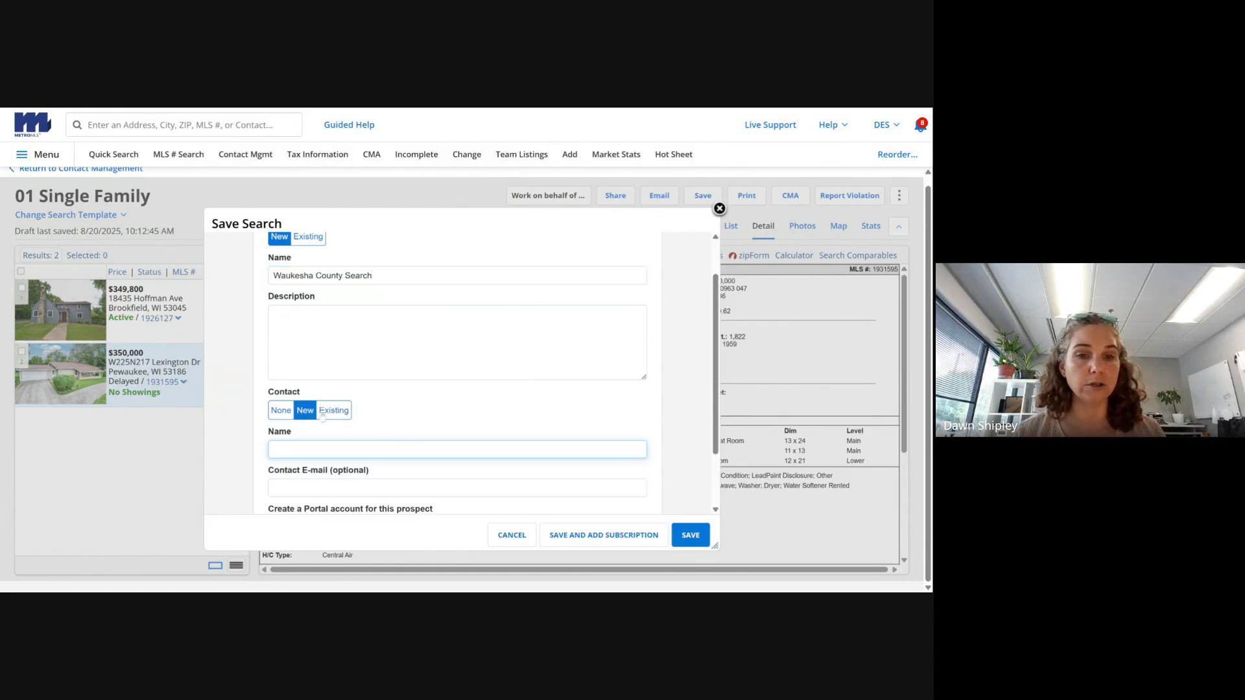
left_click(322, 414)
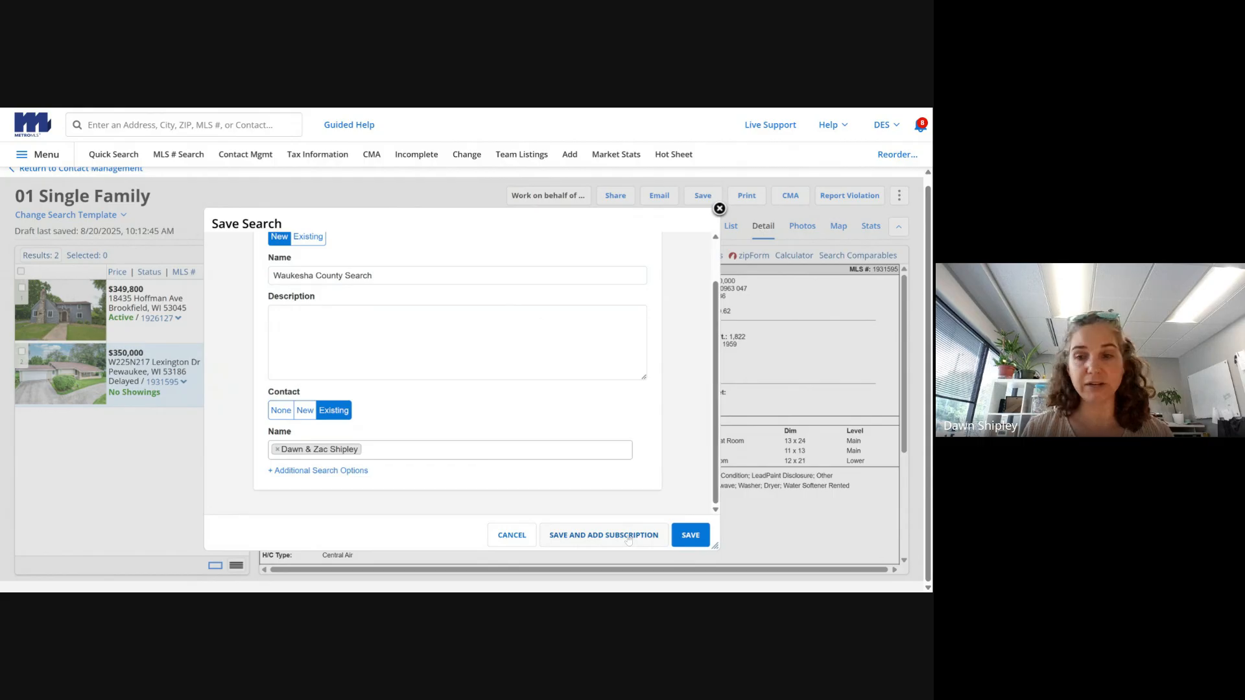
left_click(682, 541)
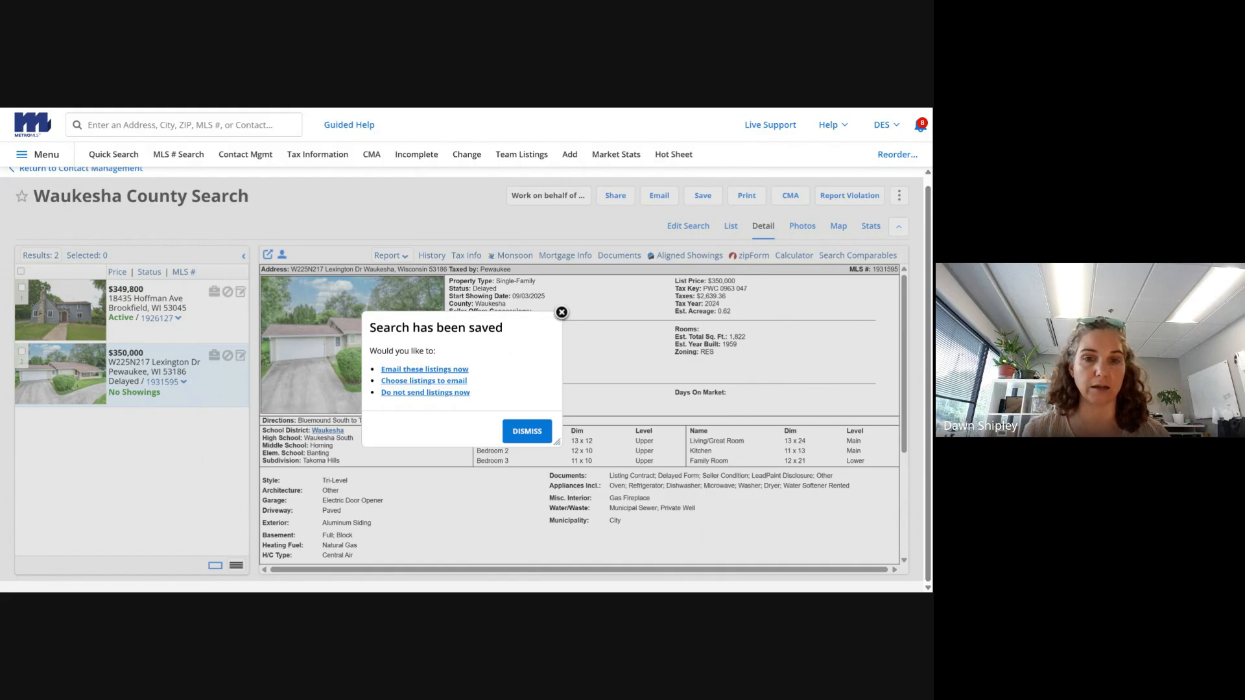
- Choose to email the listings now and enter the subject 'Initial Search Results'
left_click(442, 369)
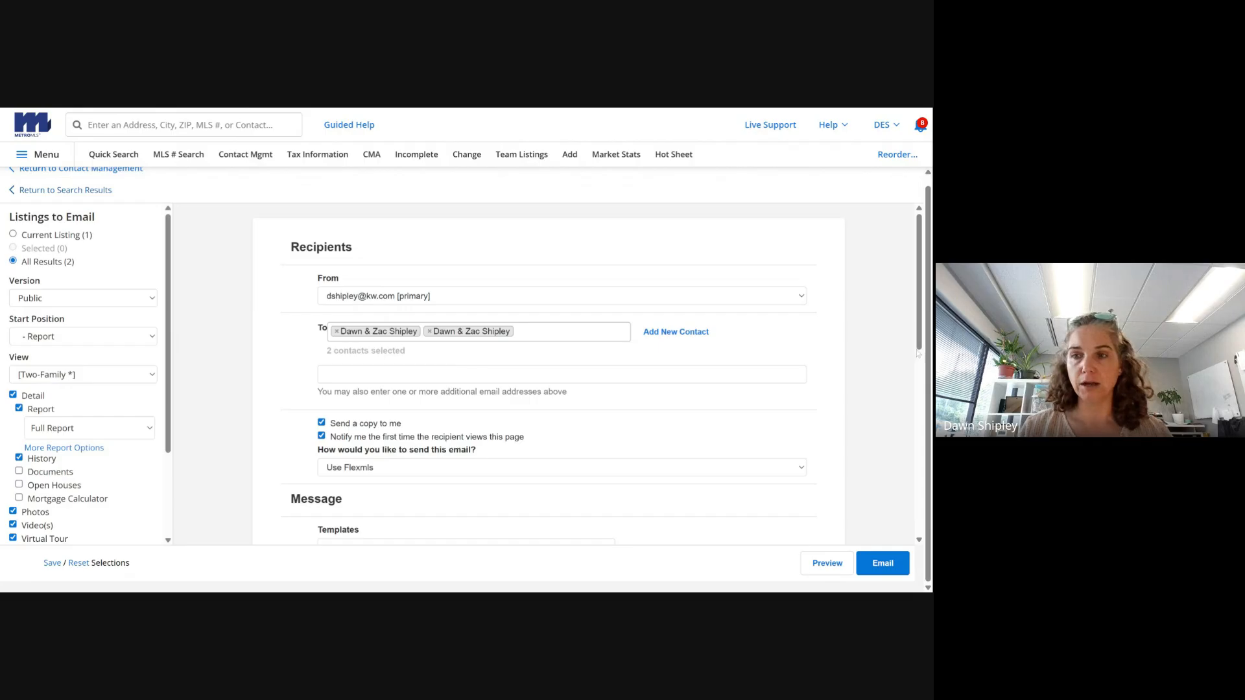
left_click_drag(918, 344, 928, 426)
left_click(457, 390)
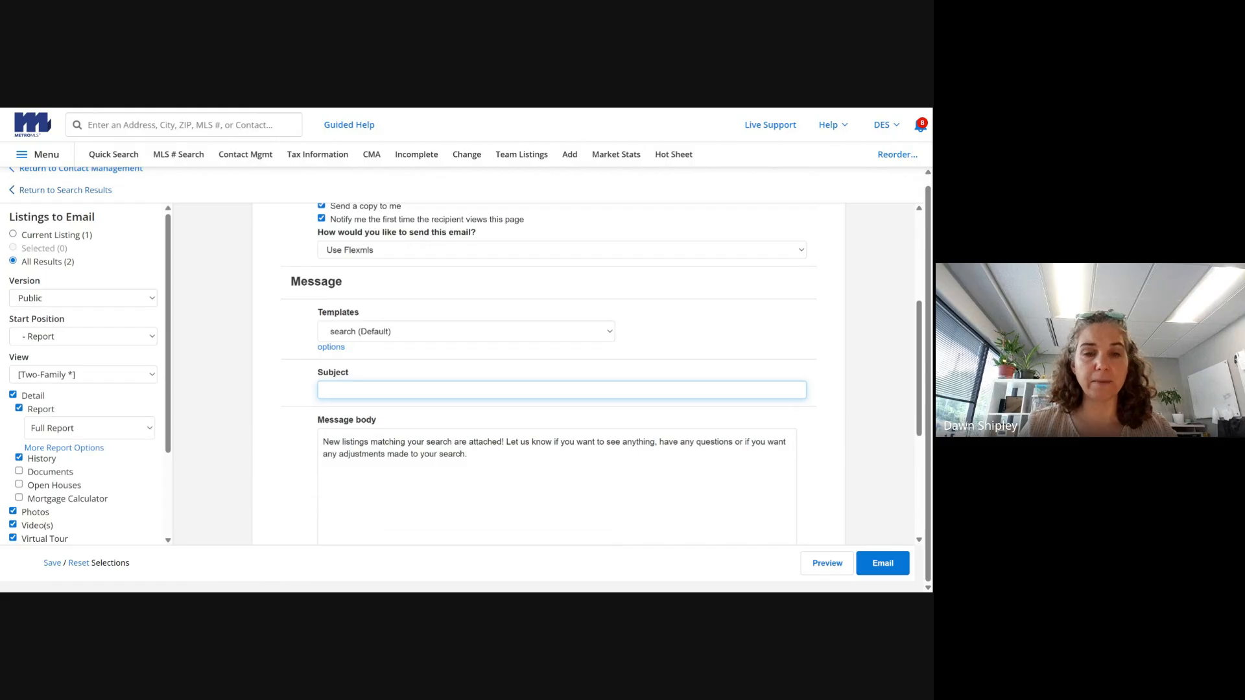
type("Initial ")
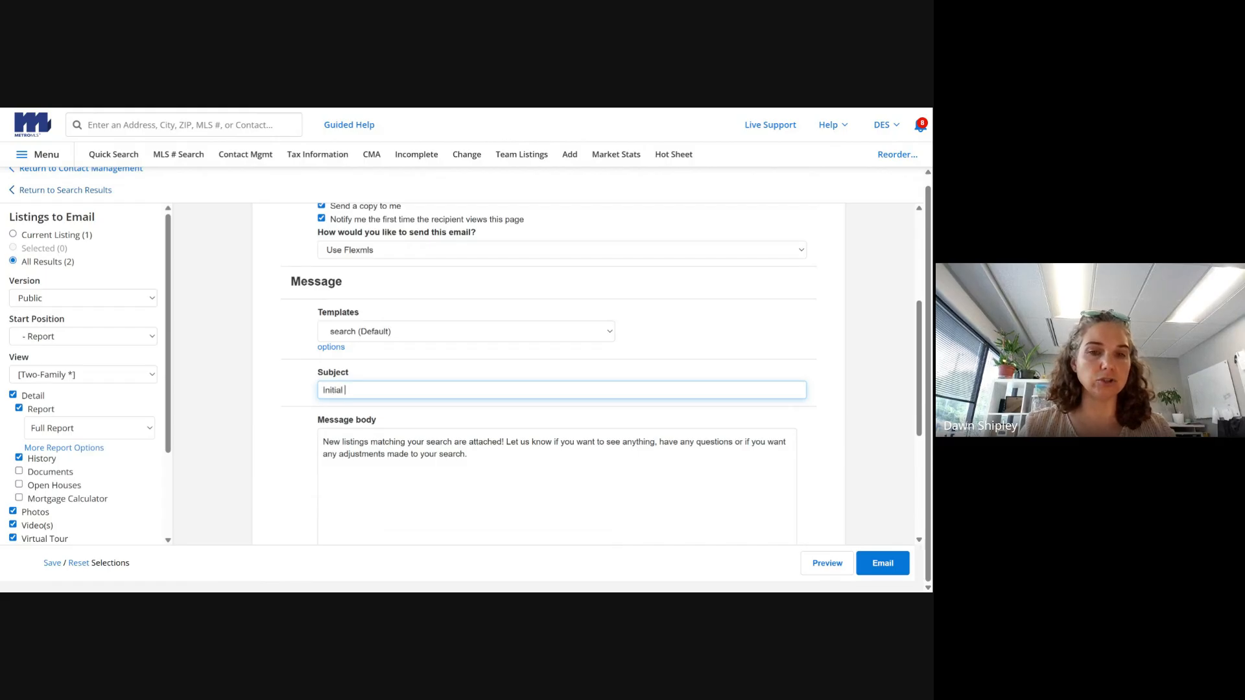
type("Search Results")
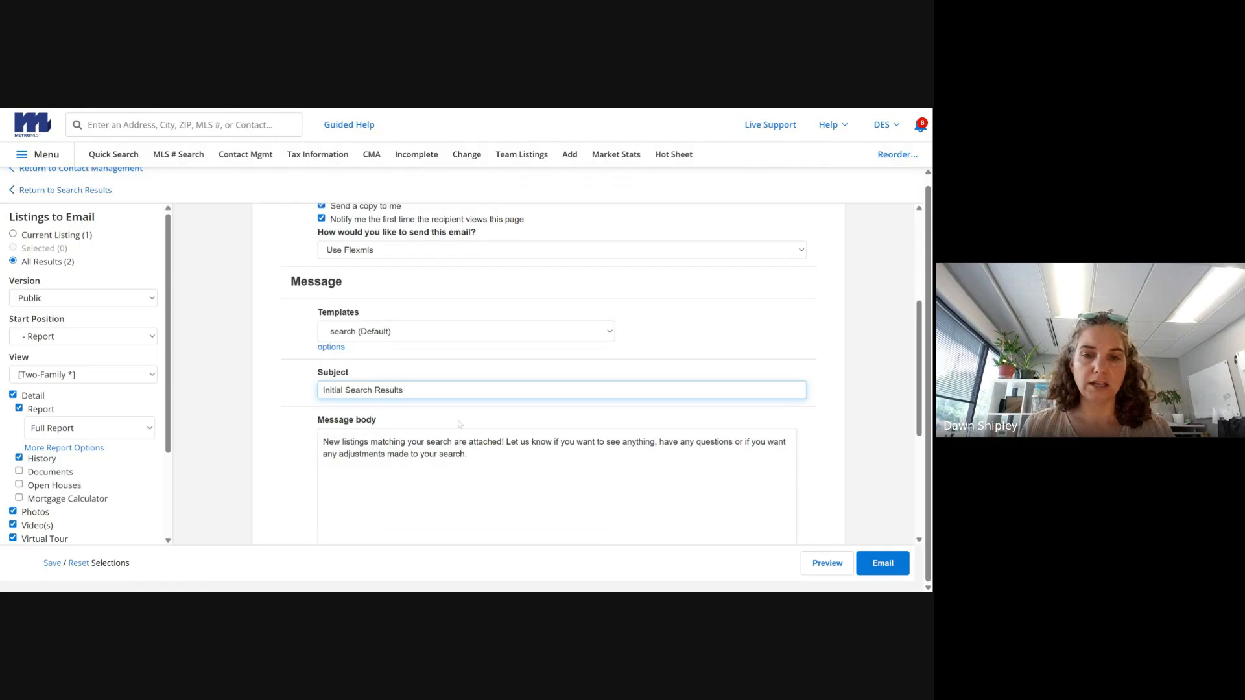
- Replace the message with 'Great to meet you today! Our initial search results are attached!' and choose 'Just give me the link'
left_click_drag(472, 456, 254, 419)
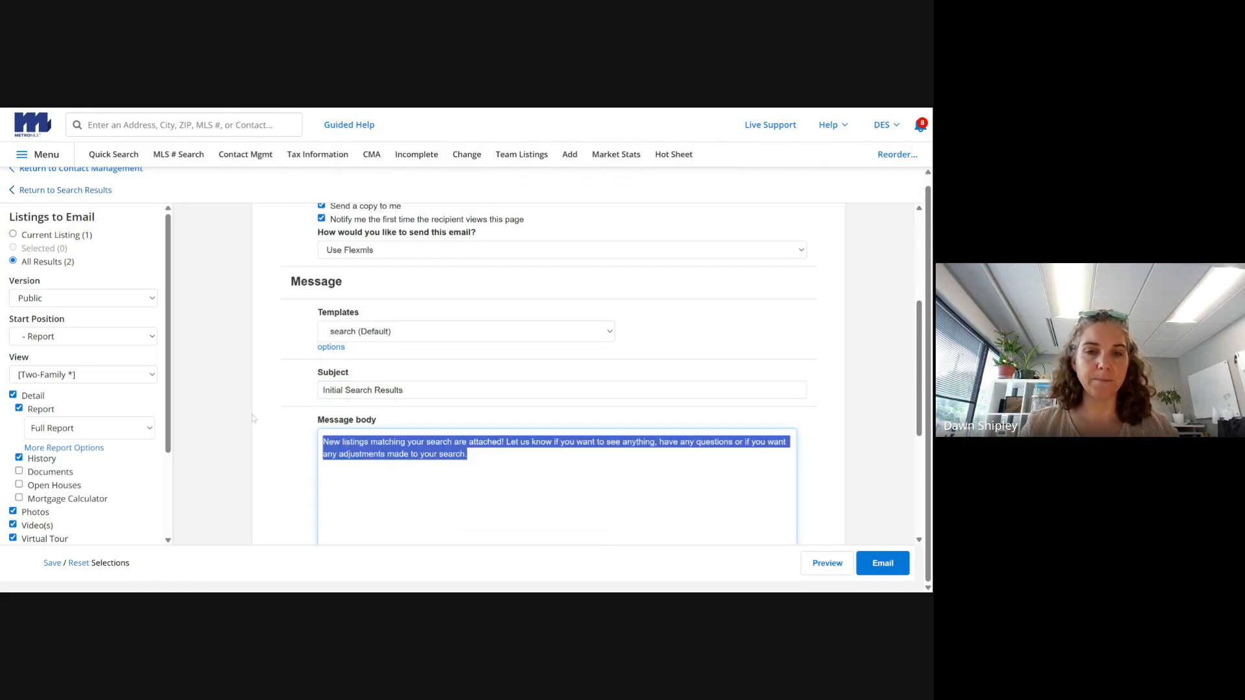
type("Great to meet you")
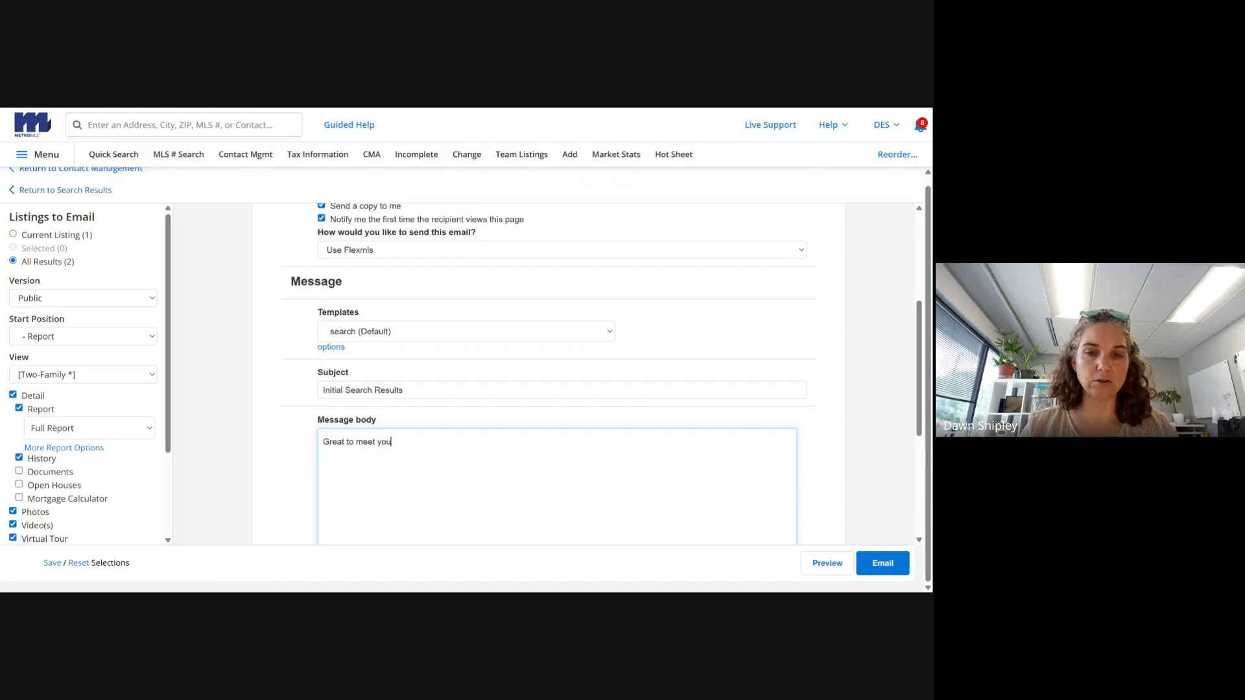
type(" today! uO")
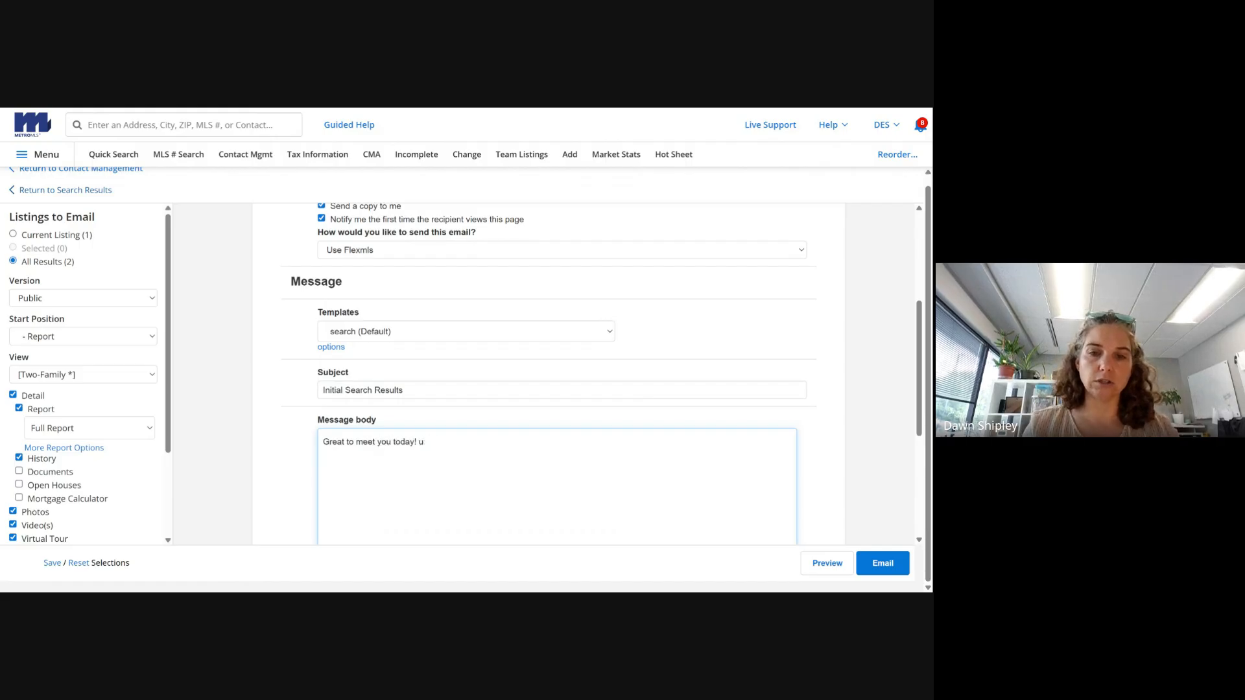
key("BackSpace")
key("BackSpace")
type("Our initial ")
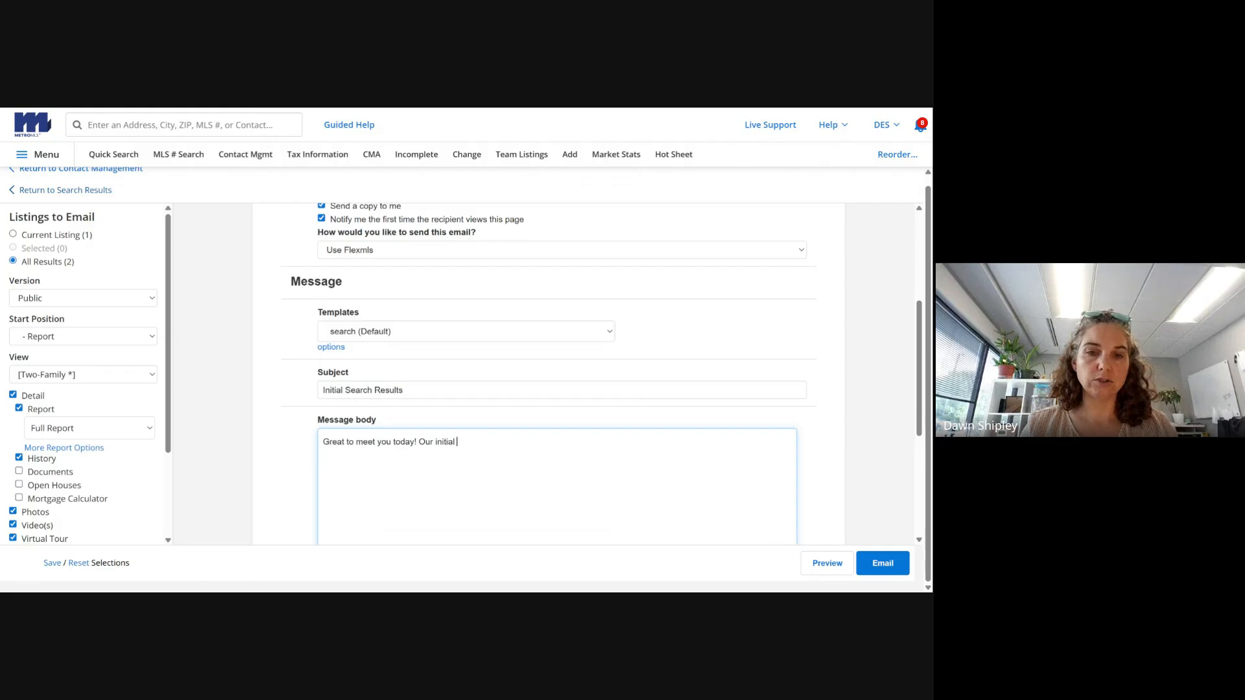
type("search results are attach")
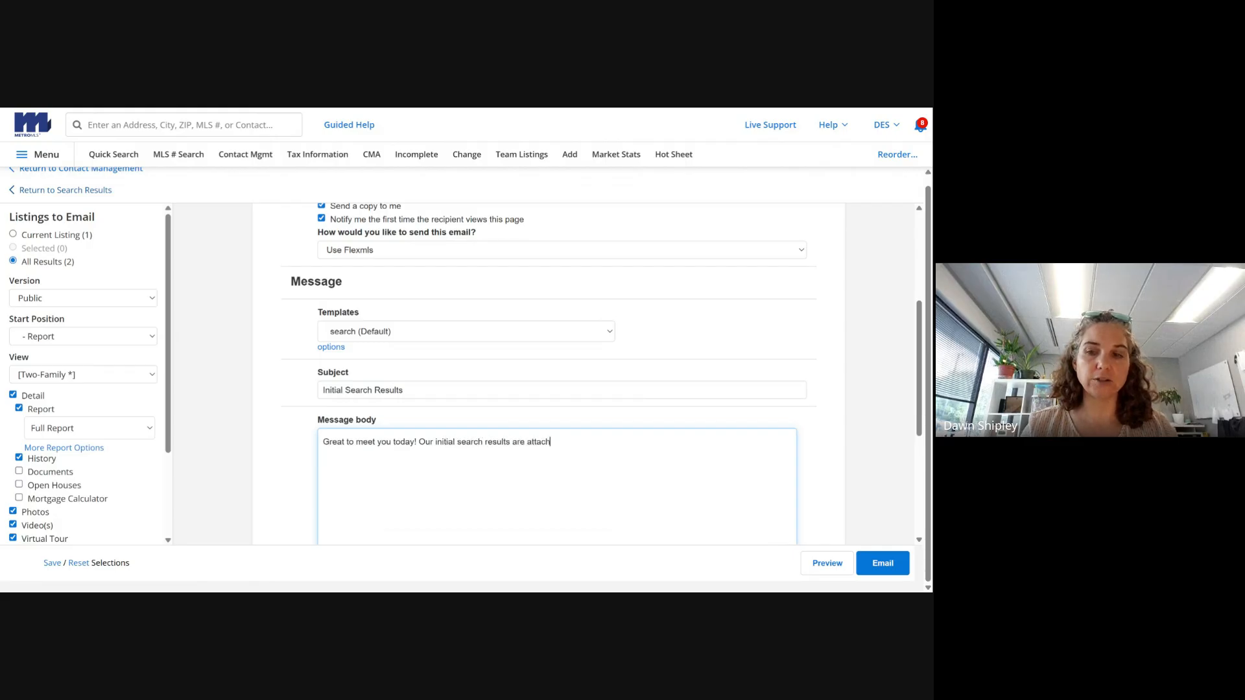
type("ed!")
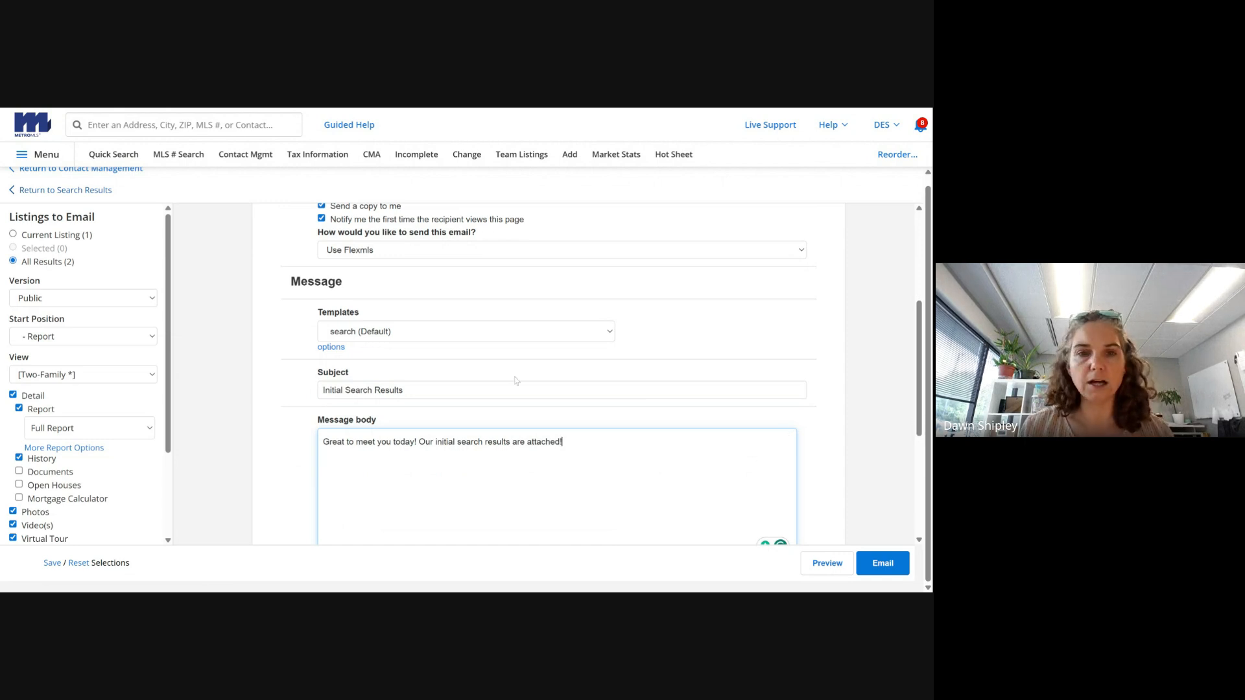
left_click(446, 254)
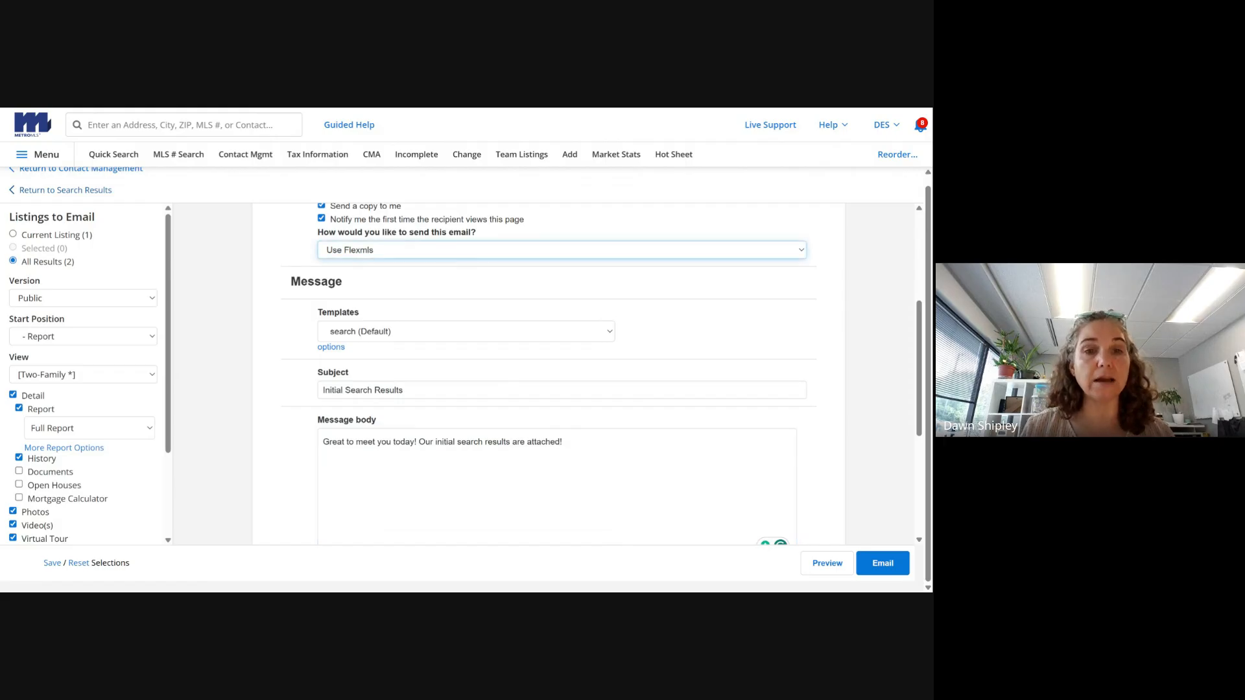
left_click(477, 290)
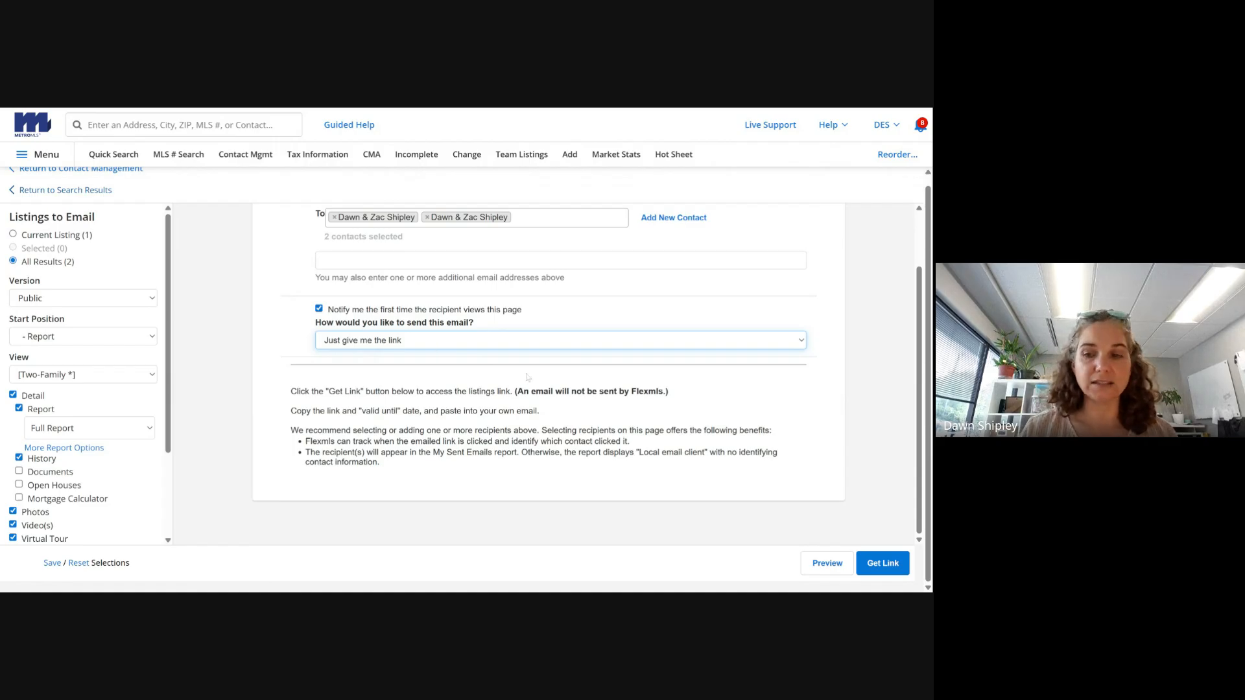
- Get the listings link, valid until 9/19/2025, and copy it to the clipboard
left_click(886, 565)
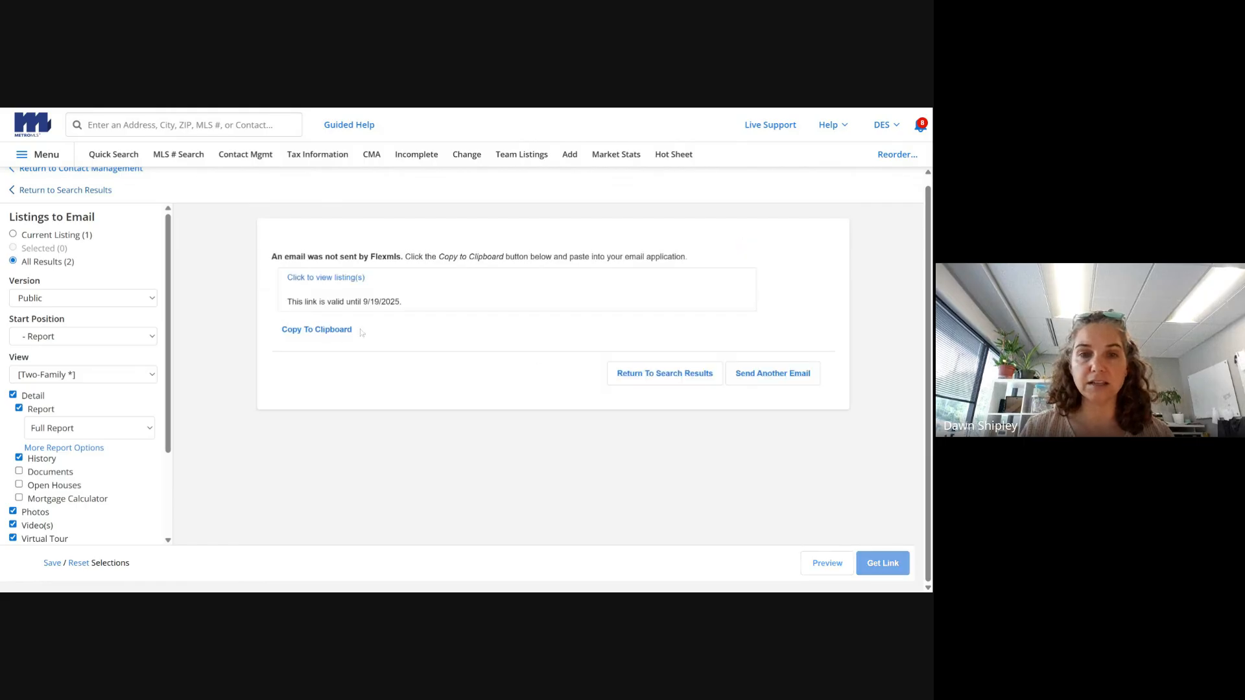
left_click(326, 339)
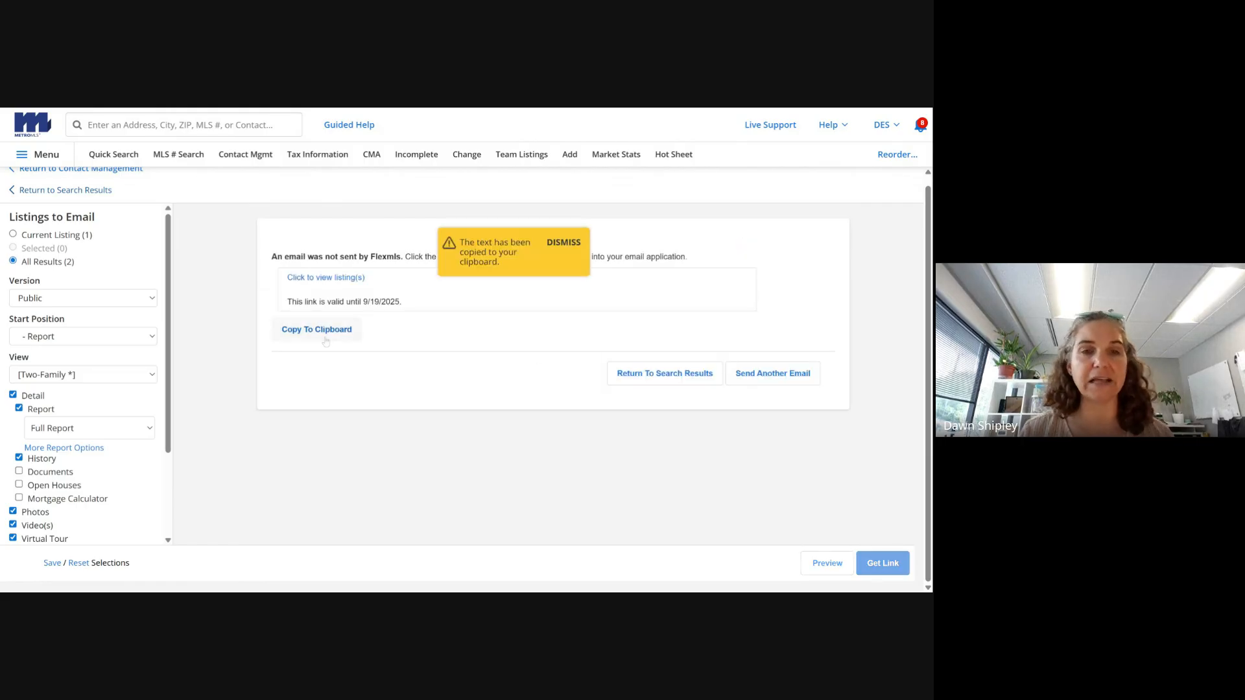
scroll(58, 221, "up", 1)
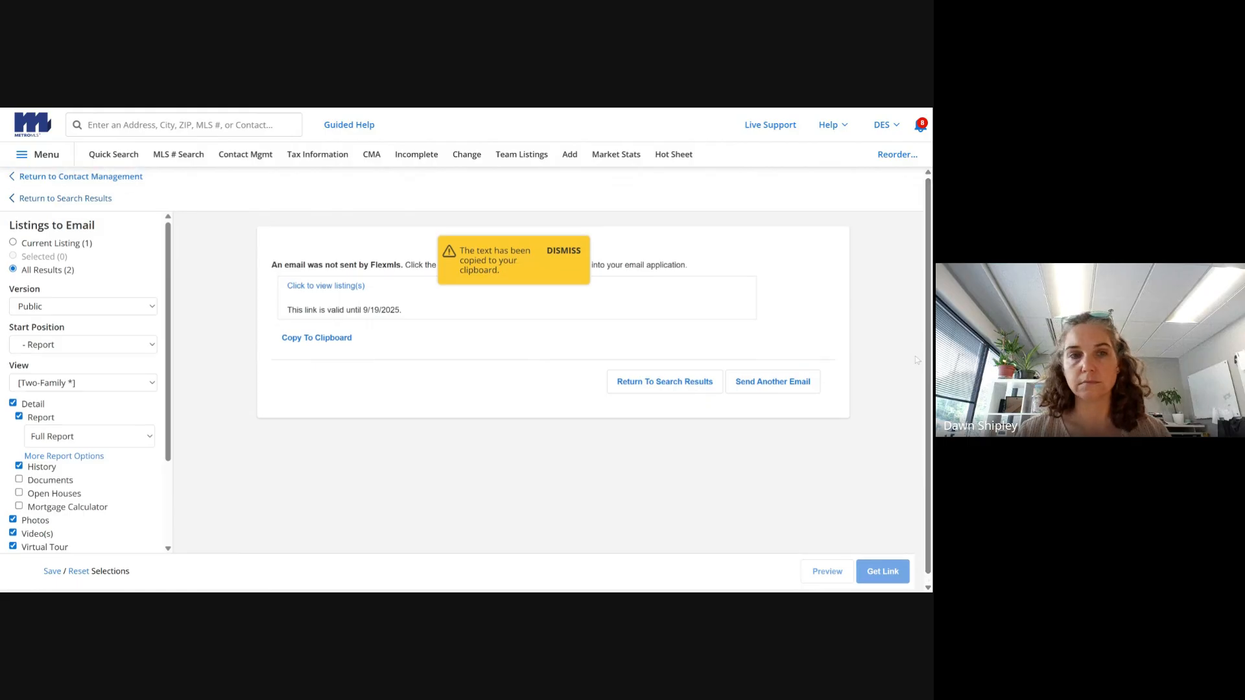
- Go back to Contact Management to view the couple's contact record and saved searches
left_click(32, 176)
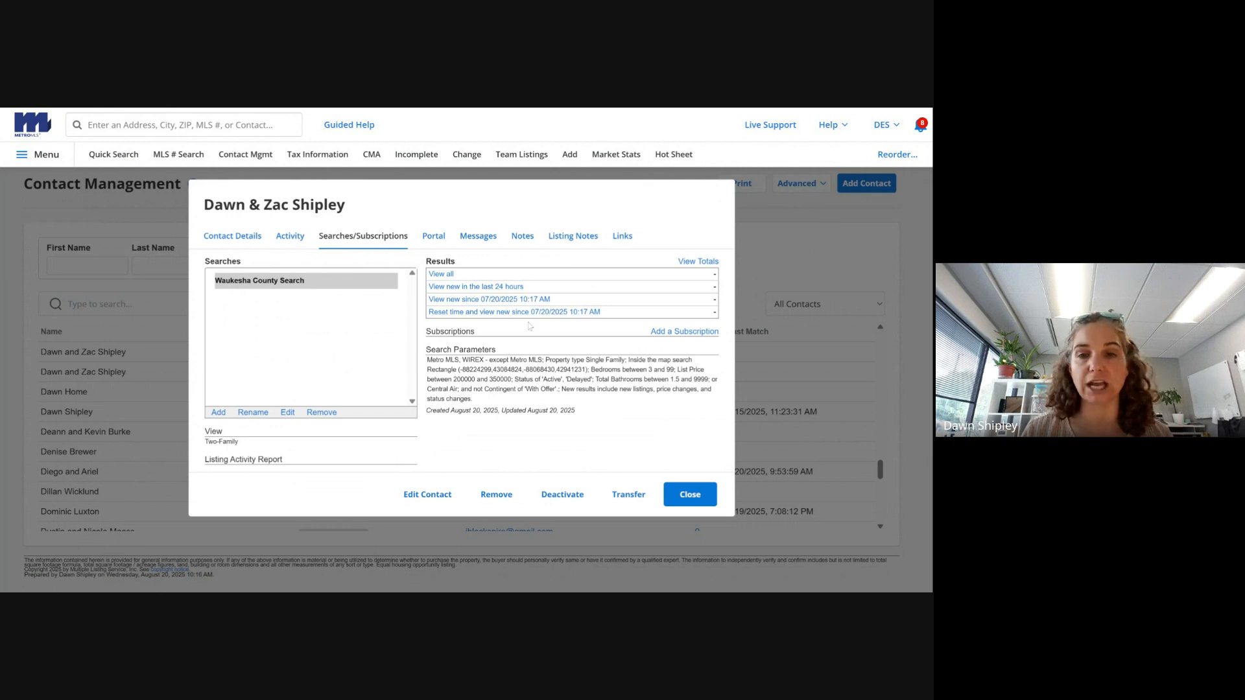
- Add a new subscription for the couple and scroll down the Edit Subscription form
left_click(692, 334)
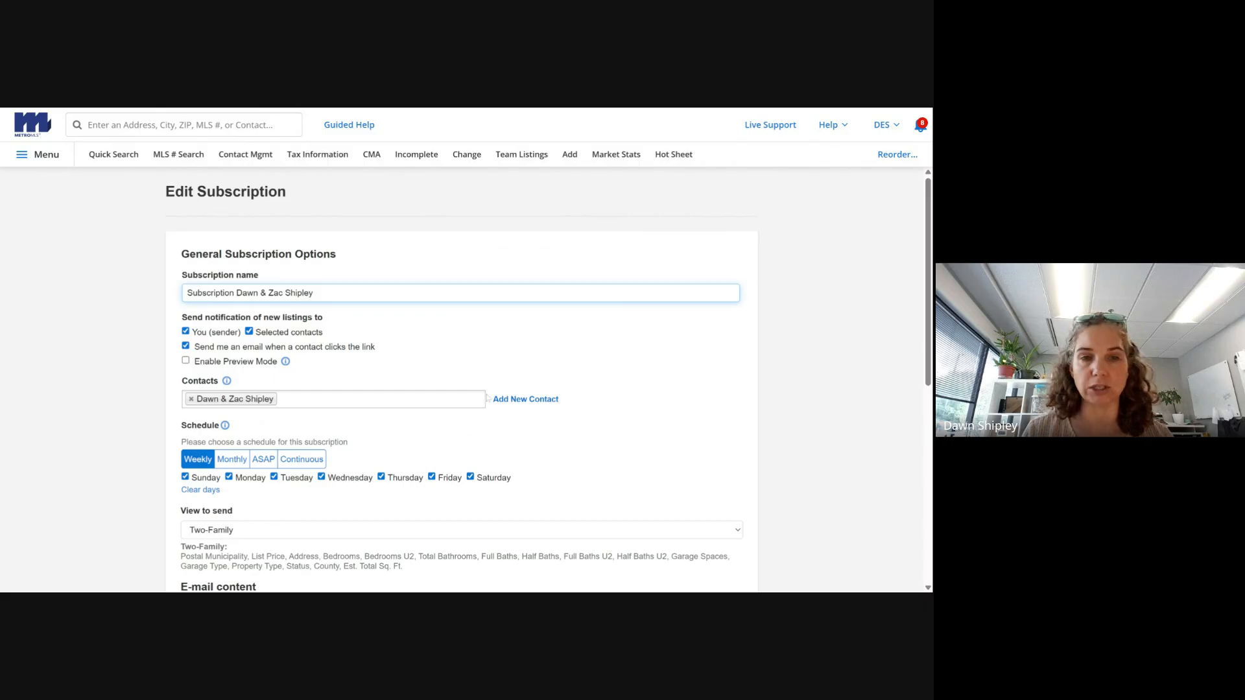
scroll(349, 307, "down", 1)
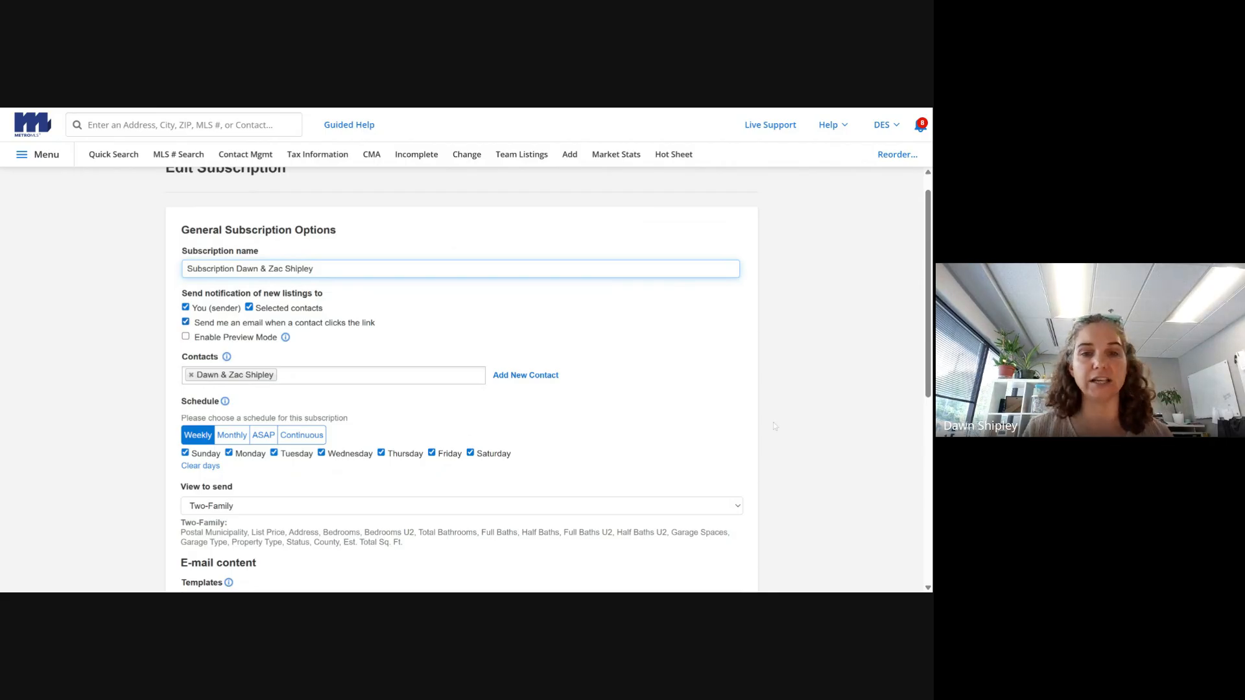
left_click_drag(929, 322, 927, 349)
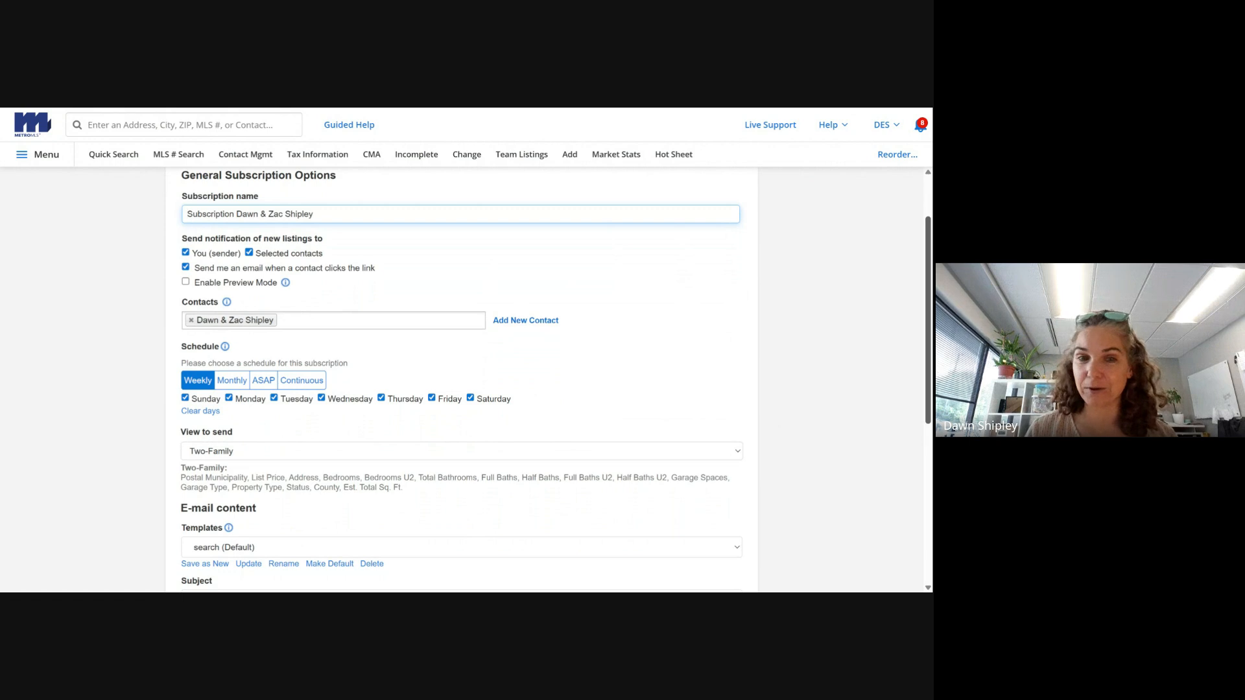
scroll(255, 335, "down", 3)
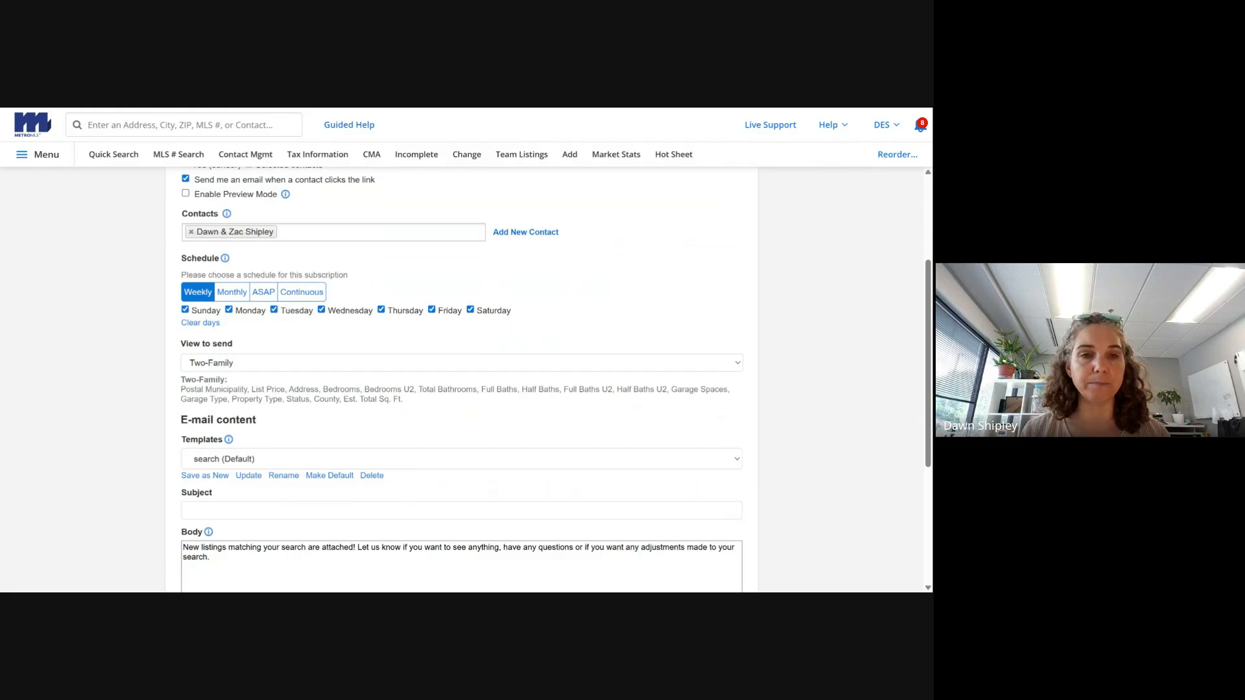
- Try the Monthly and Continuous schedules, then settle on ASAP
left_click(231, 293)
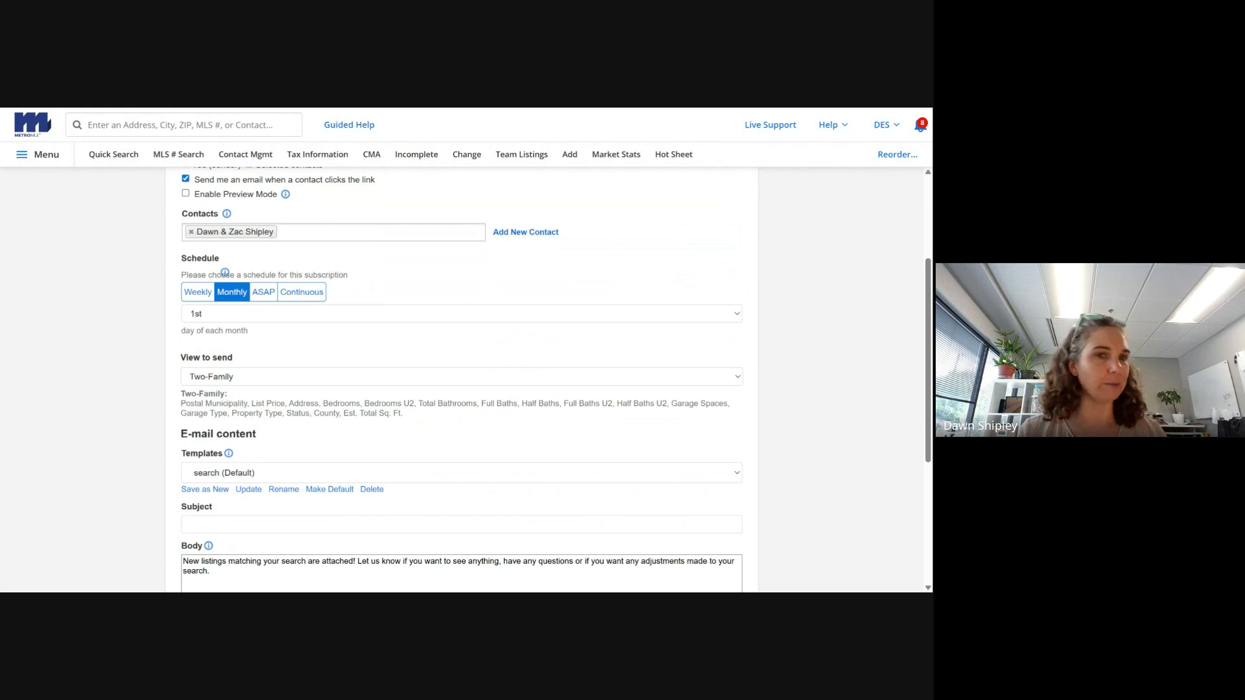
left_click(273, 296)
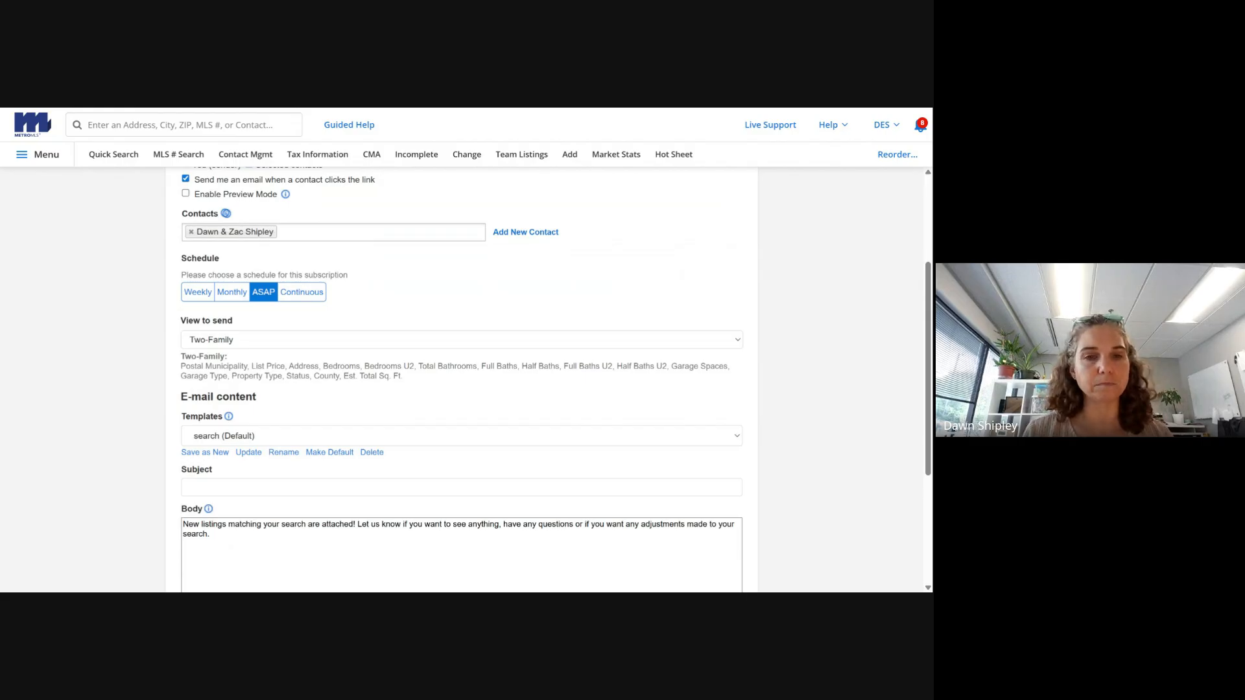
left_click(295, 293)
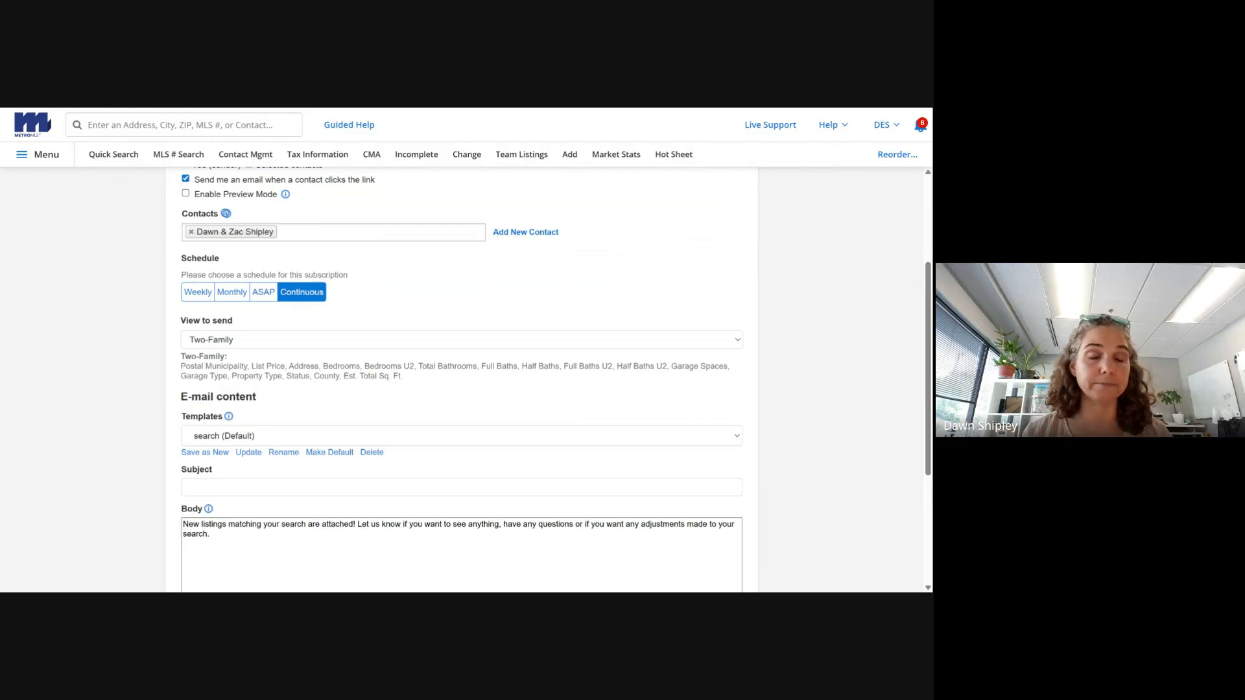
left_click(270, 296)
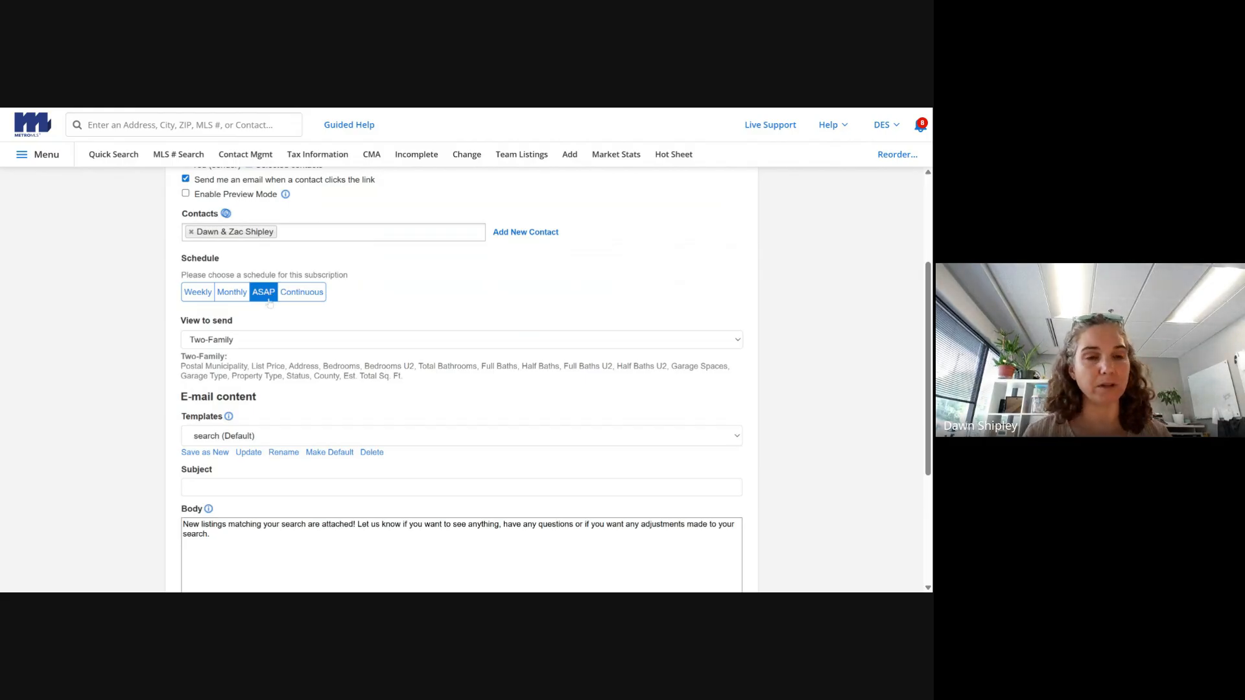
- Change the view to send from Two-Family to Single Family
left_click(282, 335)
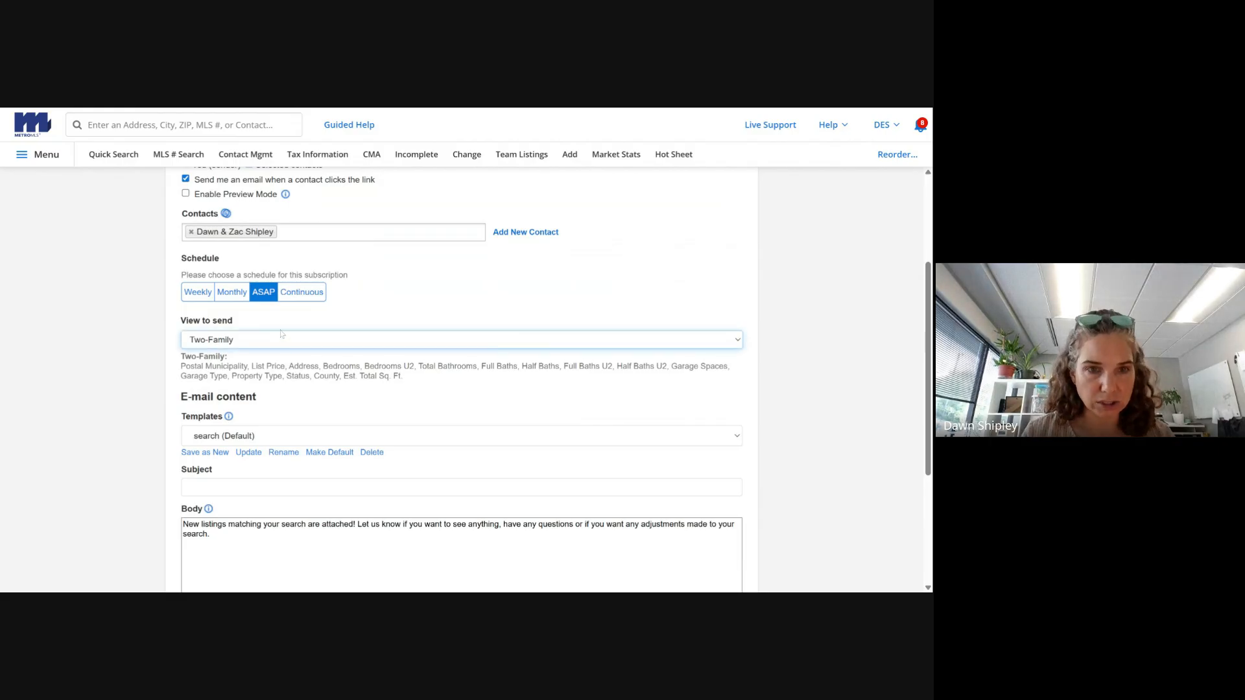
left_click(311, 392)
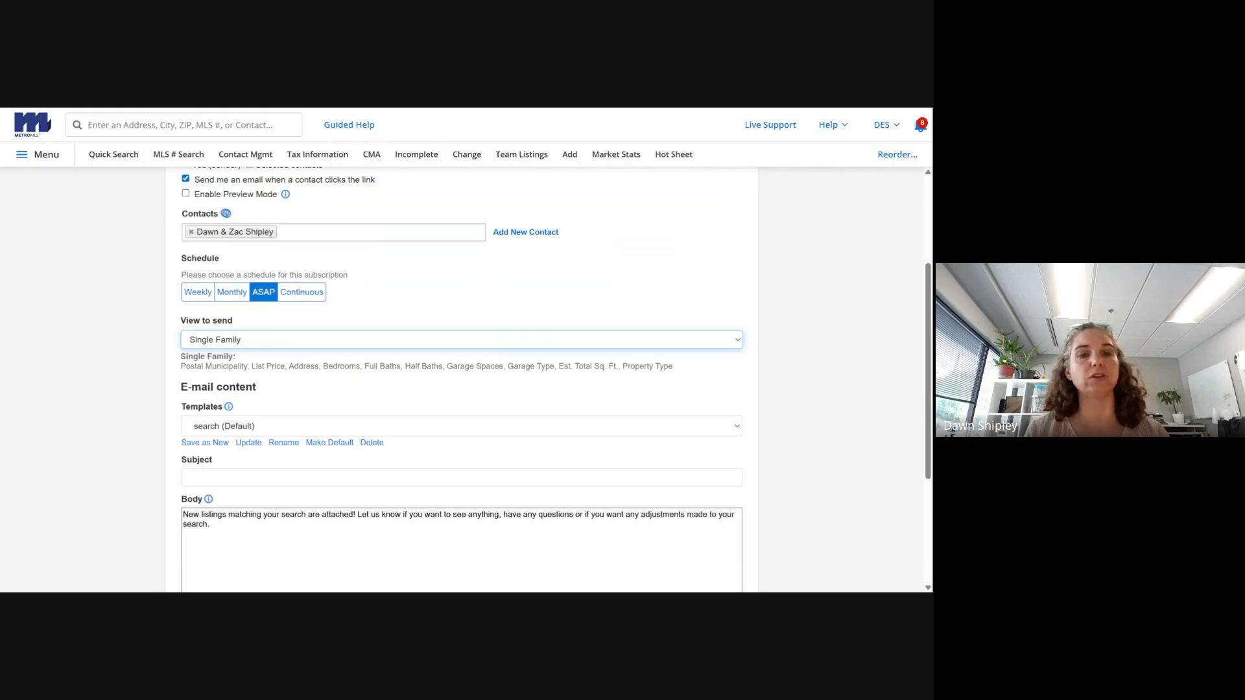
left_click(264, 385)
scroll(264, 384, "down", 1)
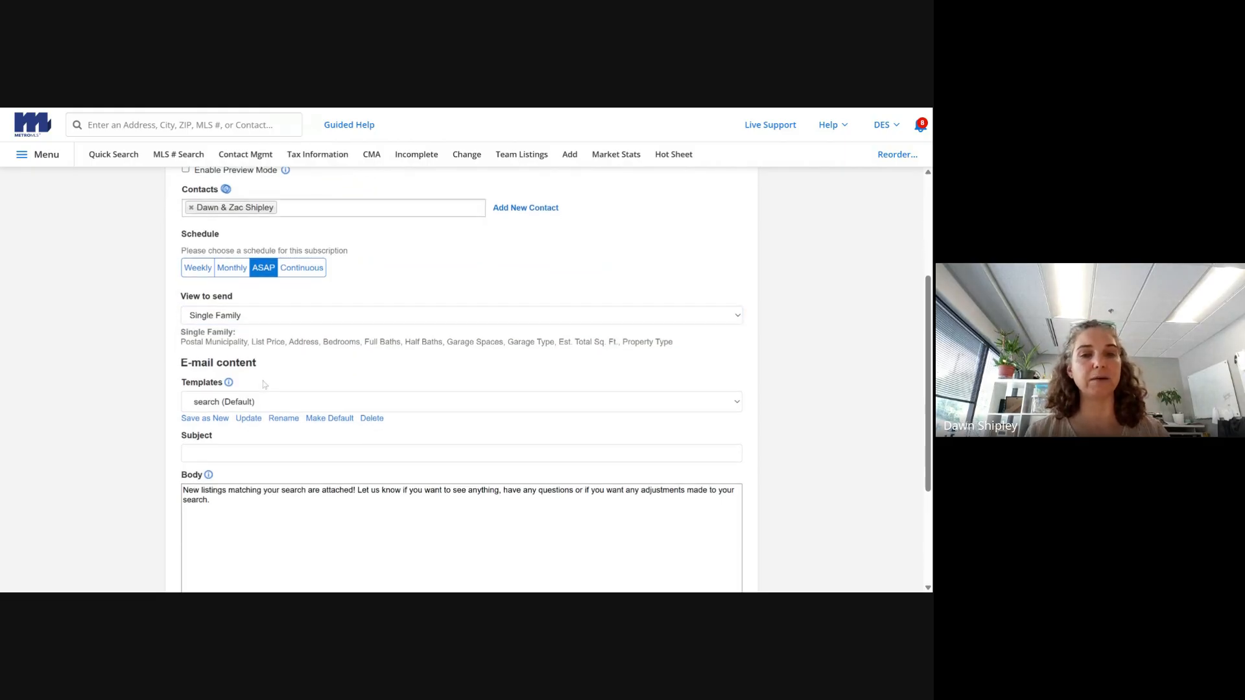
- Enter the e-mail subject 'New Listings', save the subscription, then remove it from the record
left_click(264, 382)
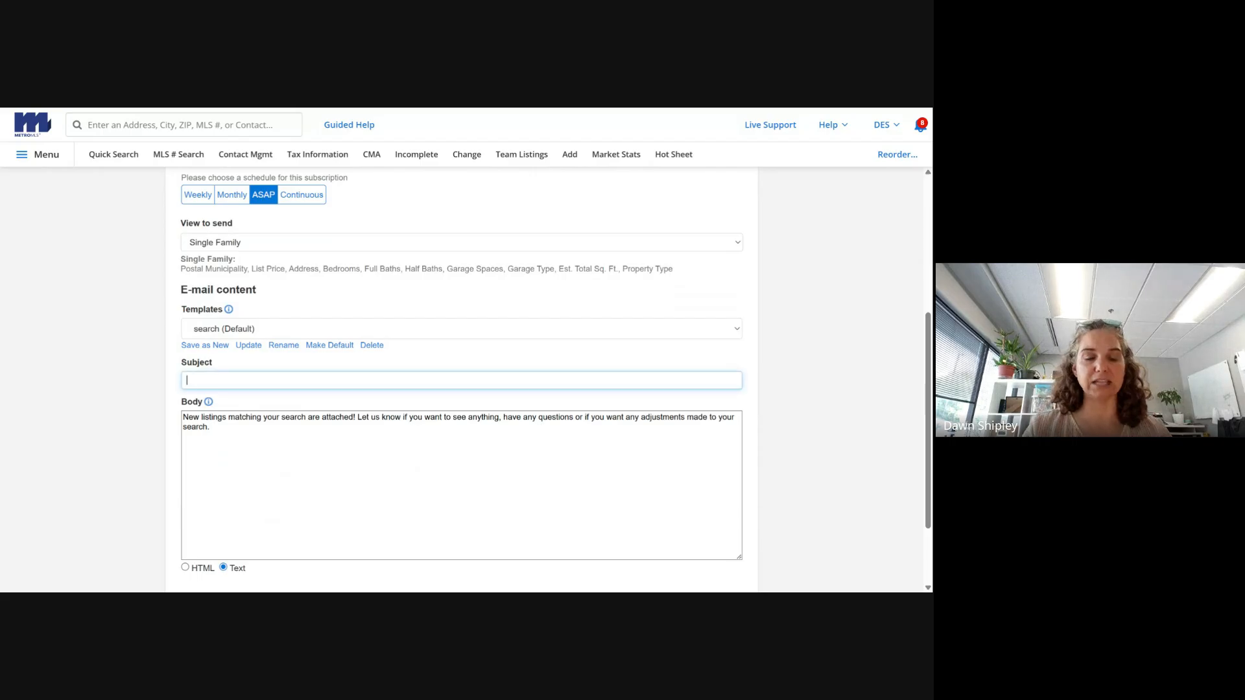
type("New Listings")
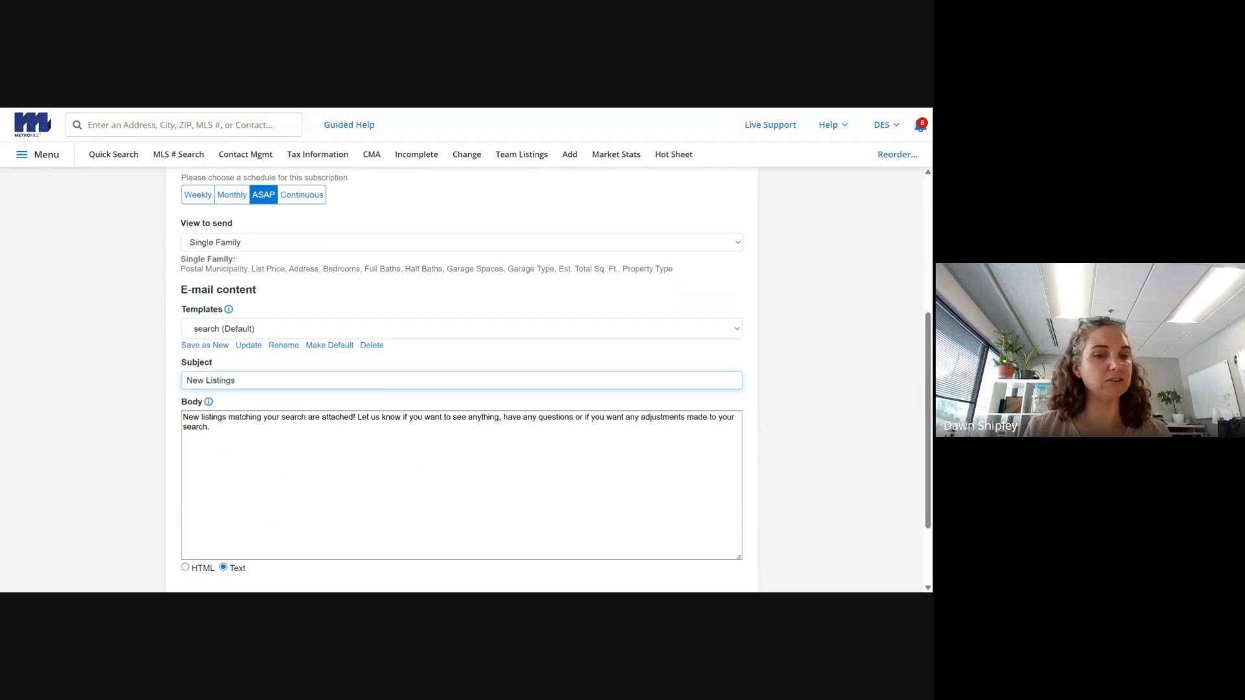
key("Tab")
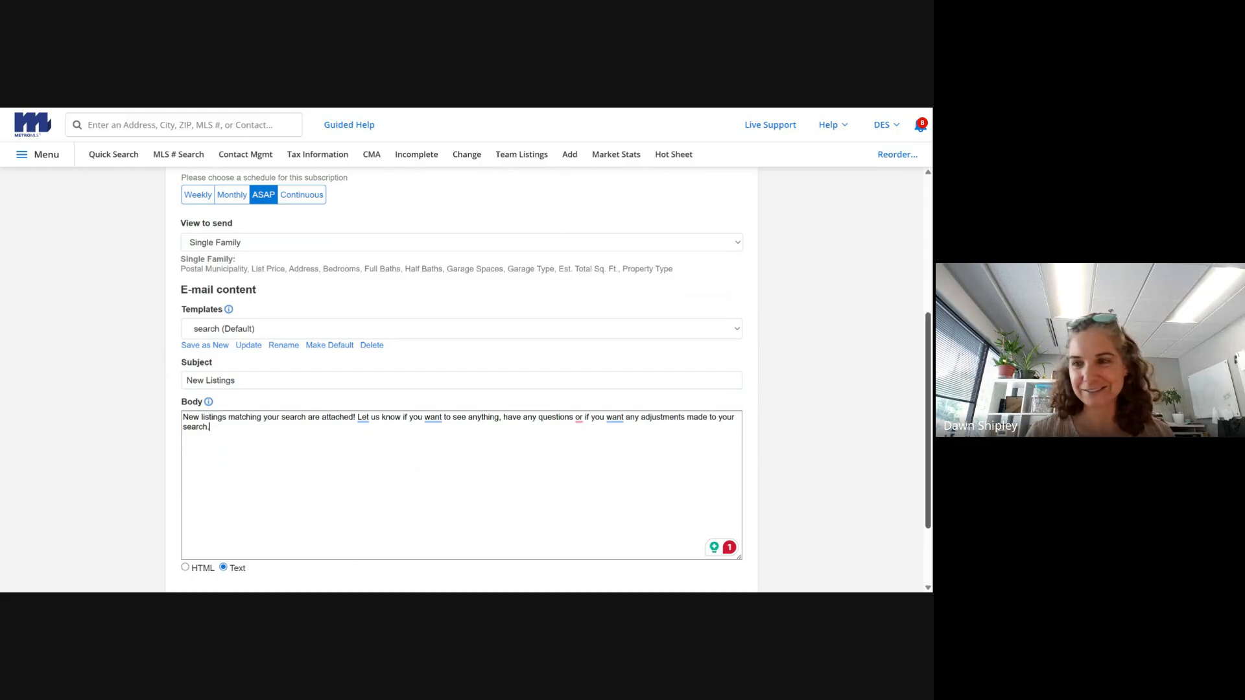
scroll(754, 535, "down", 2)
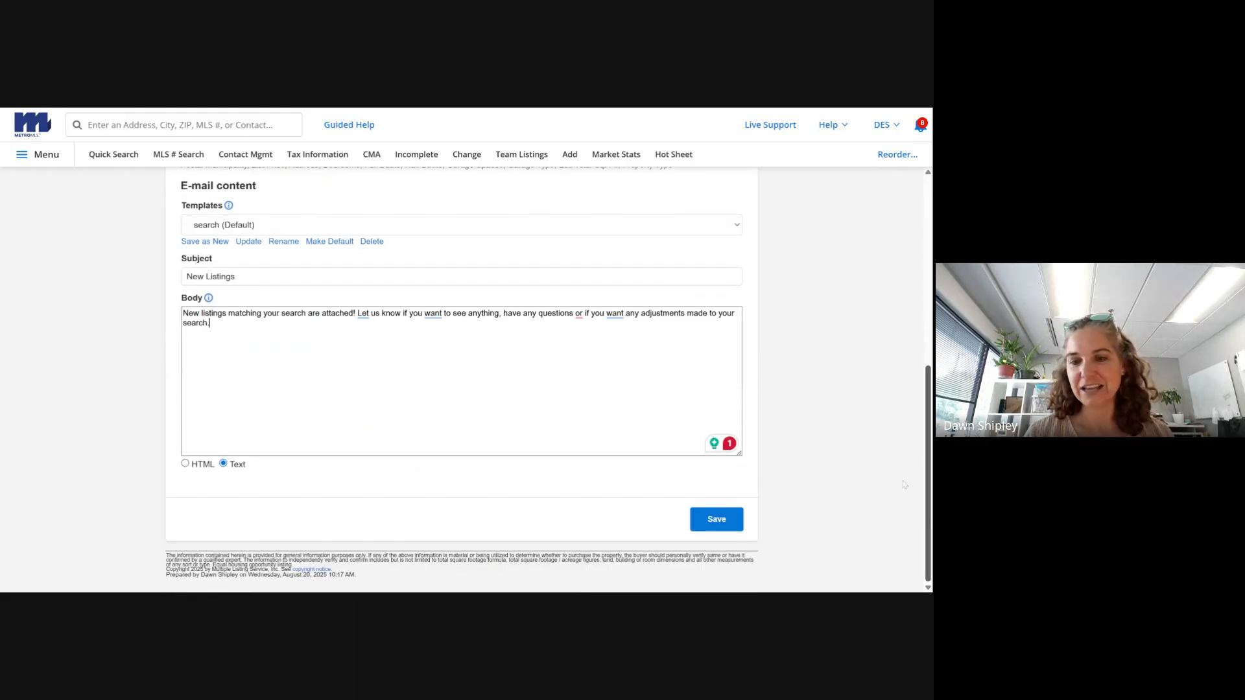
left_click(727, 519)
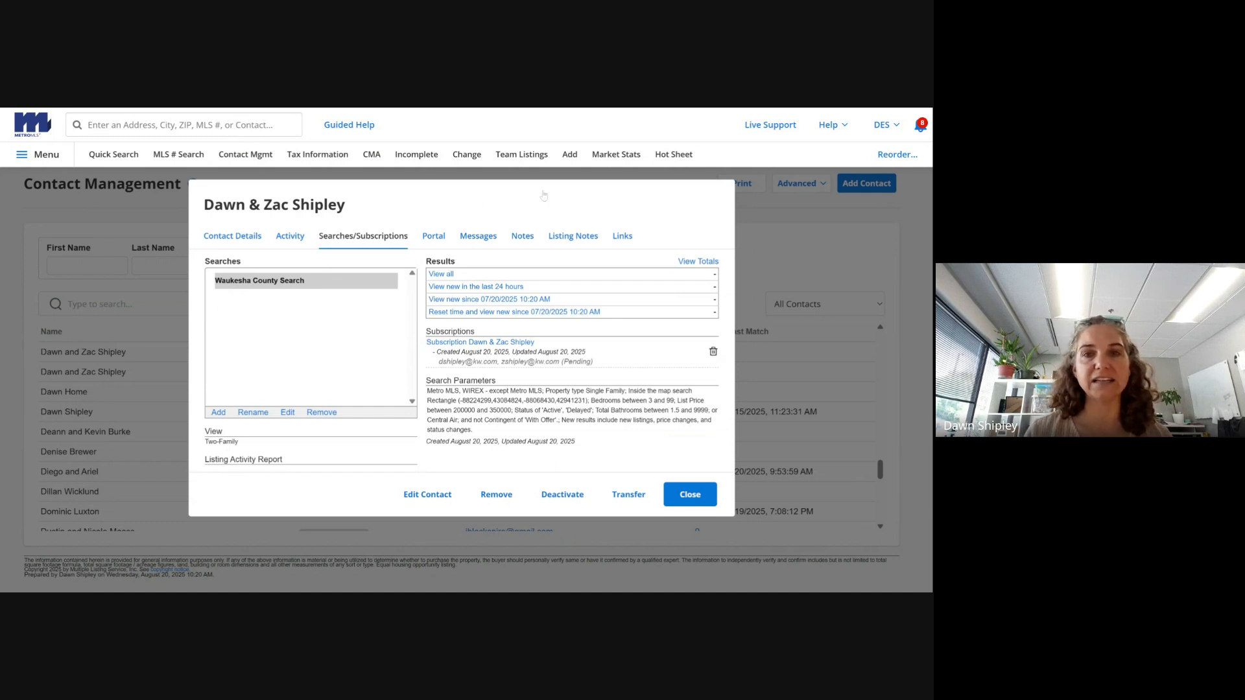
left_click(526, 158)
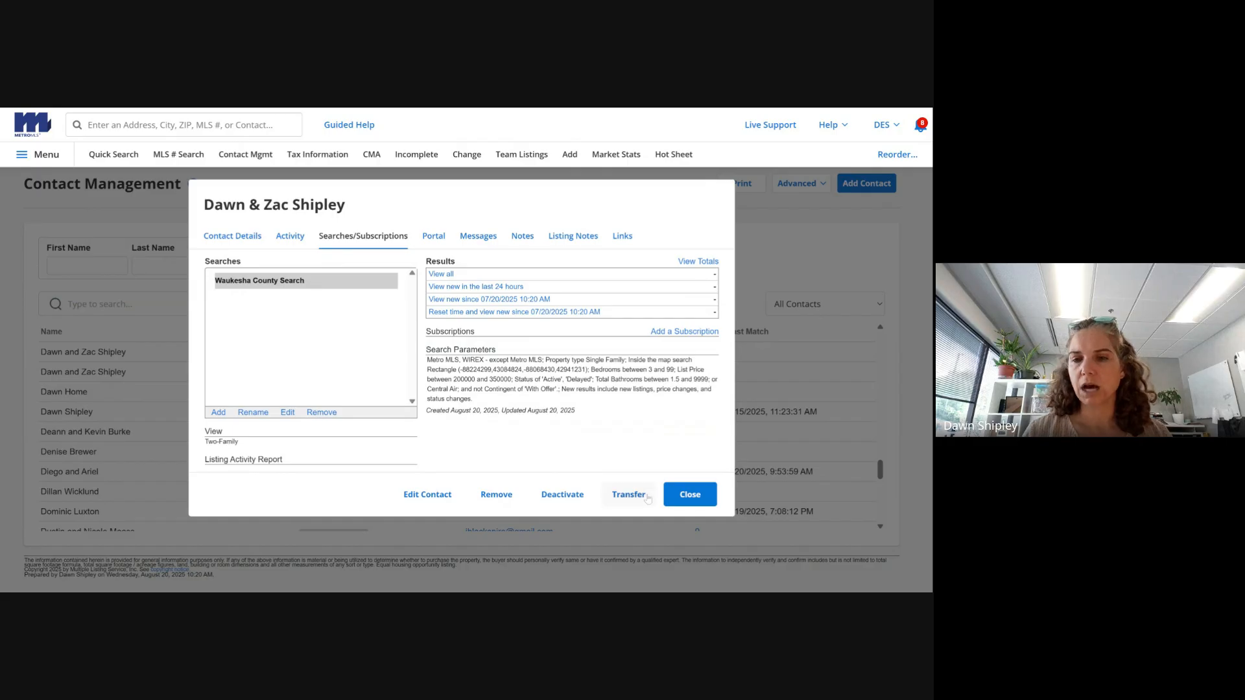
- Close the clients' contact record and bring up the navigation menu
left_click(689, 495)
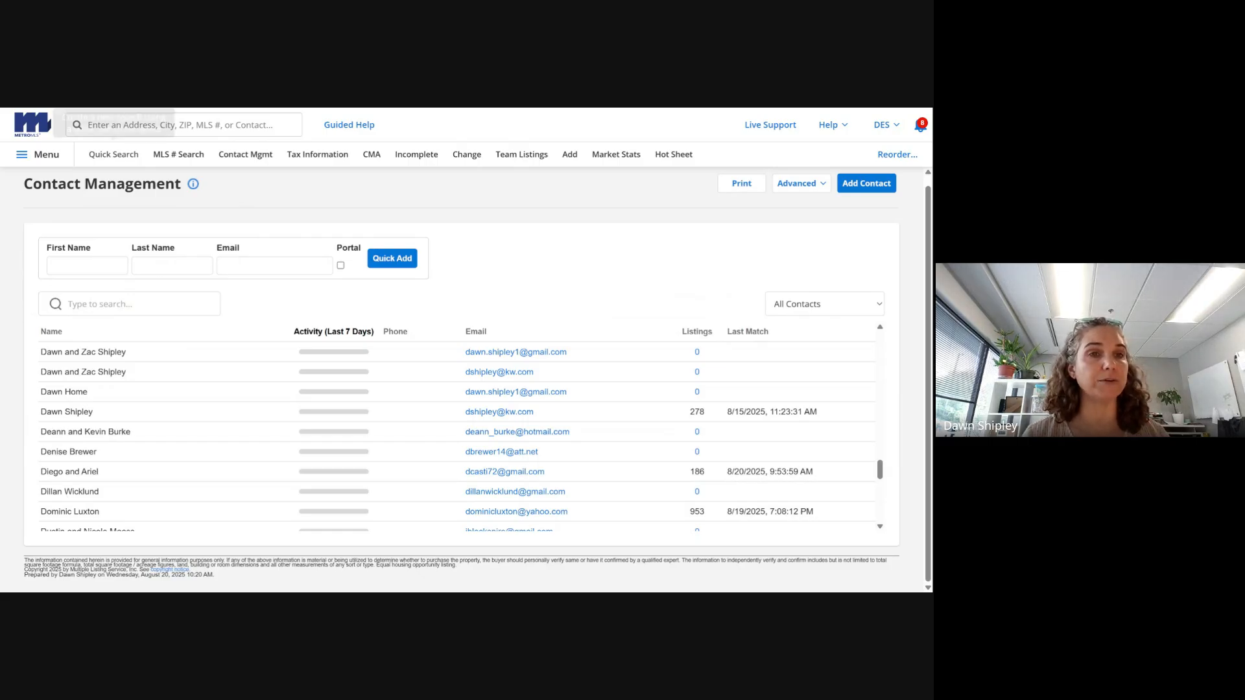
left_click(39, 154)
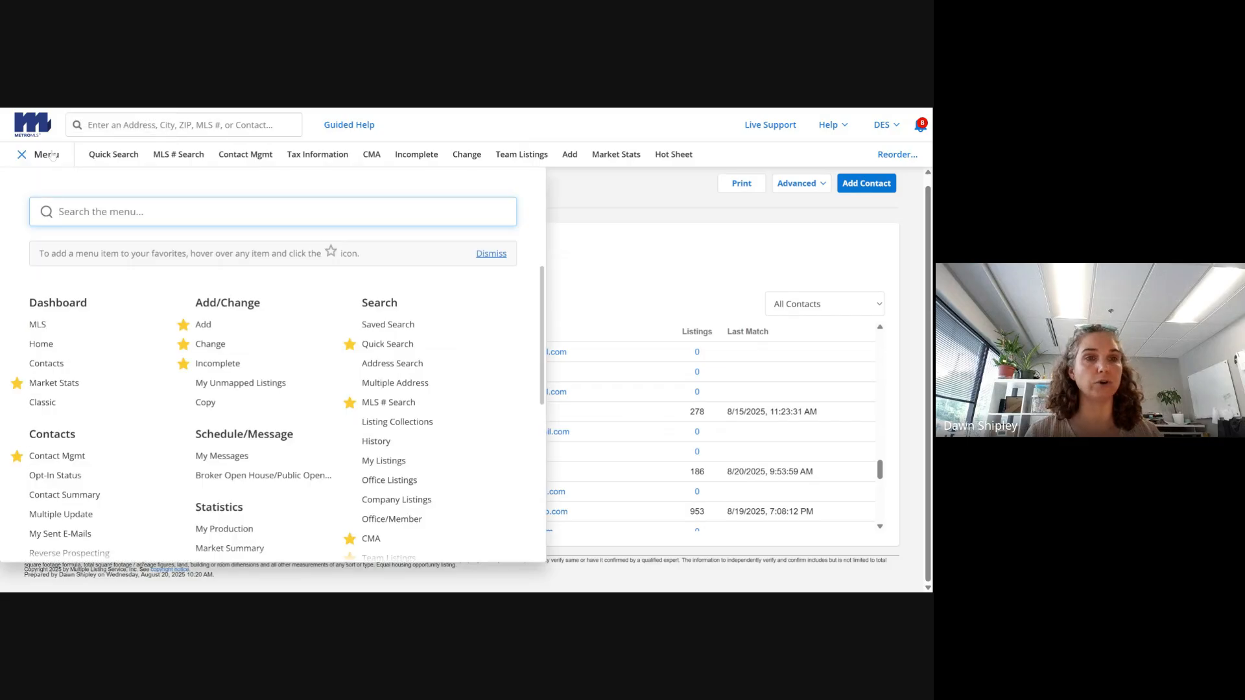
- Start a Quick Search for Condominium, adding Delayed status and excluding Contingent With Offer
type("quick")
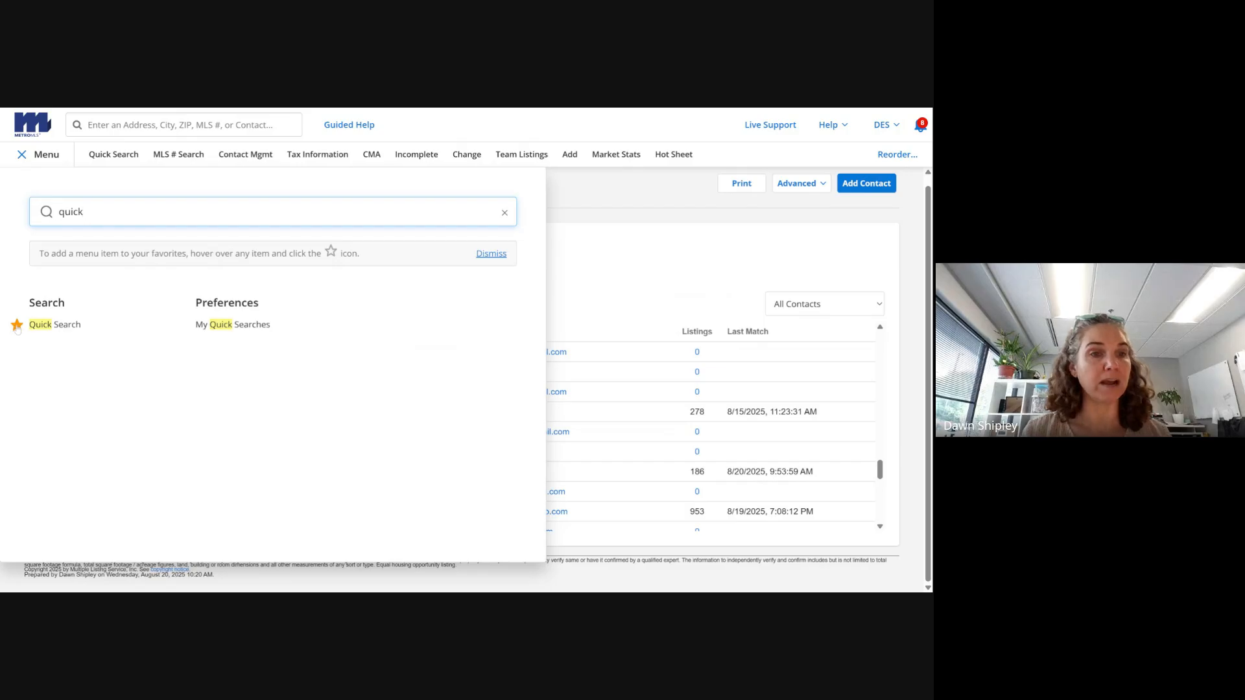
left_click(42, 326)
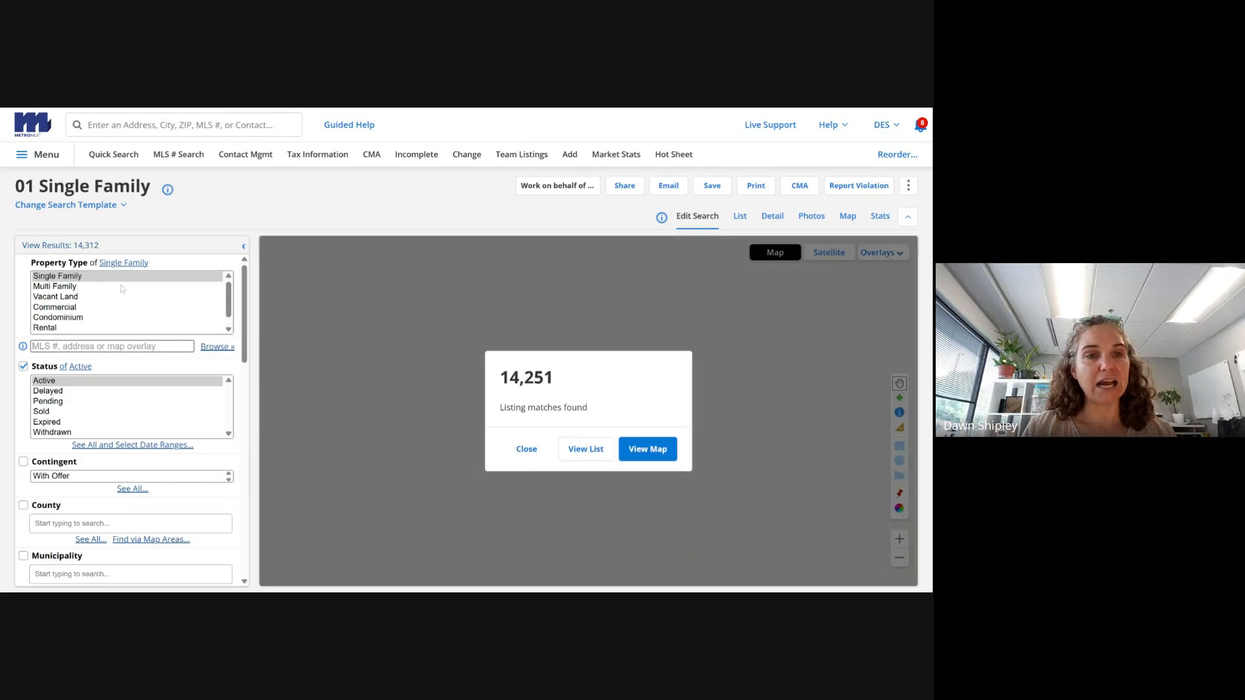
left_click(147, 319)
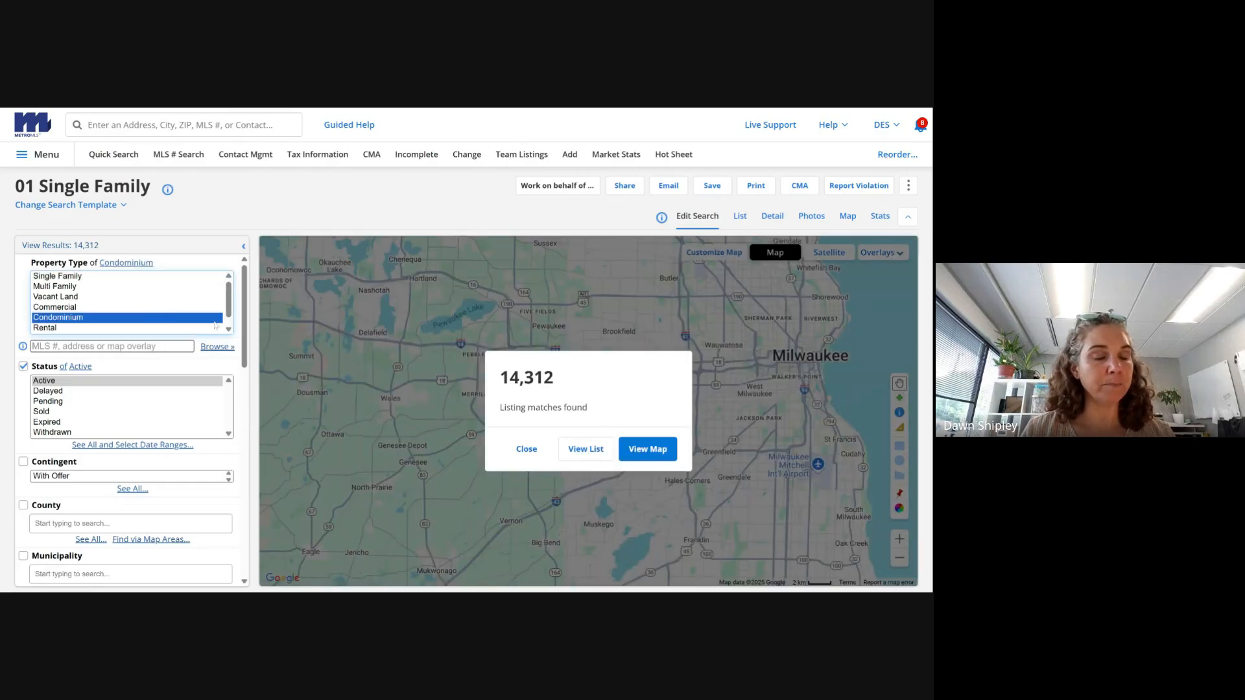
left_click(188, 391, "ctrl")
left_click(26, 462)
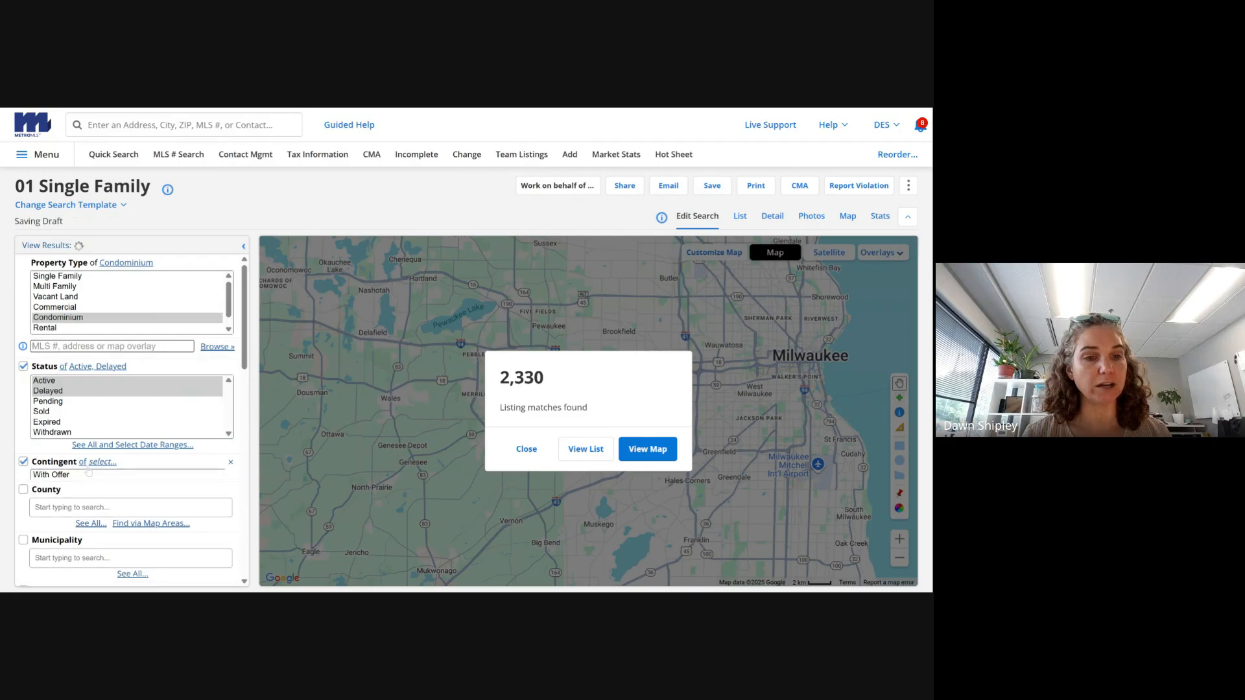
left_click(85, 464)
left_click(123, 463)
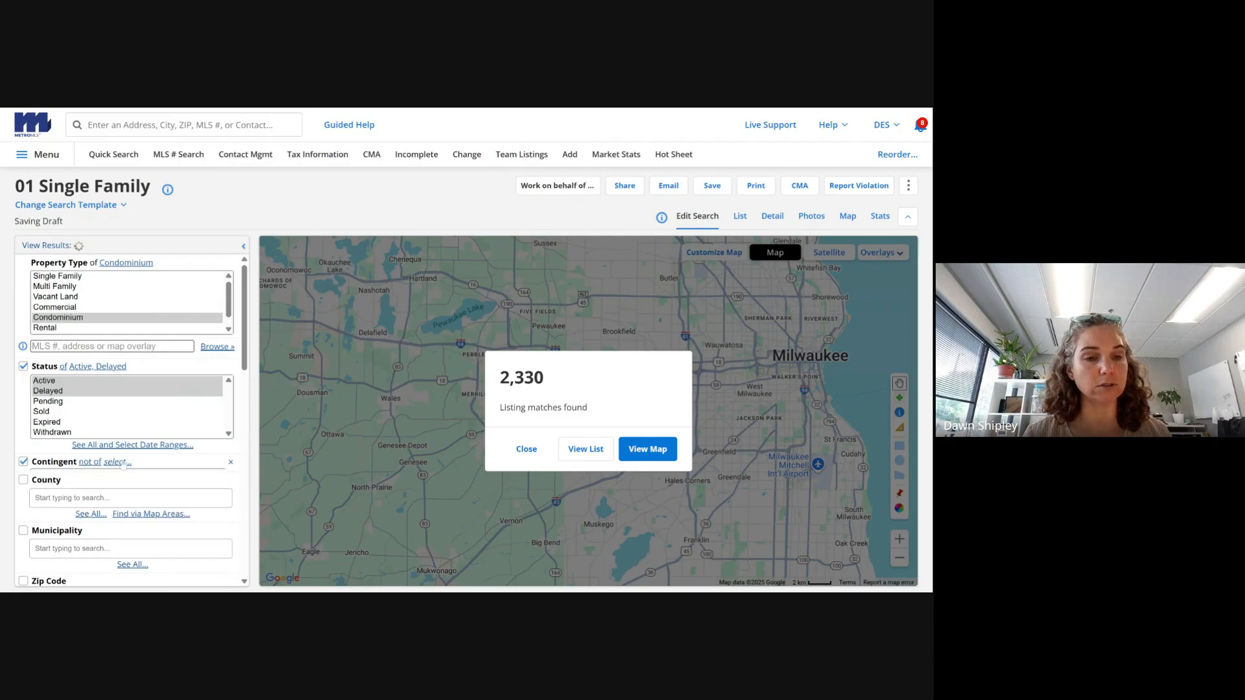
left_click(123, 476)
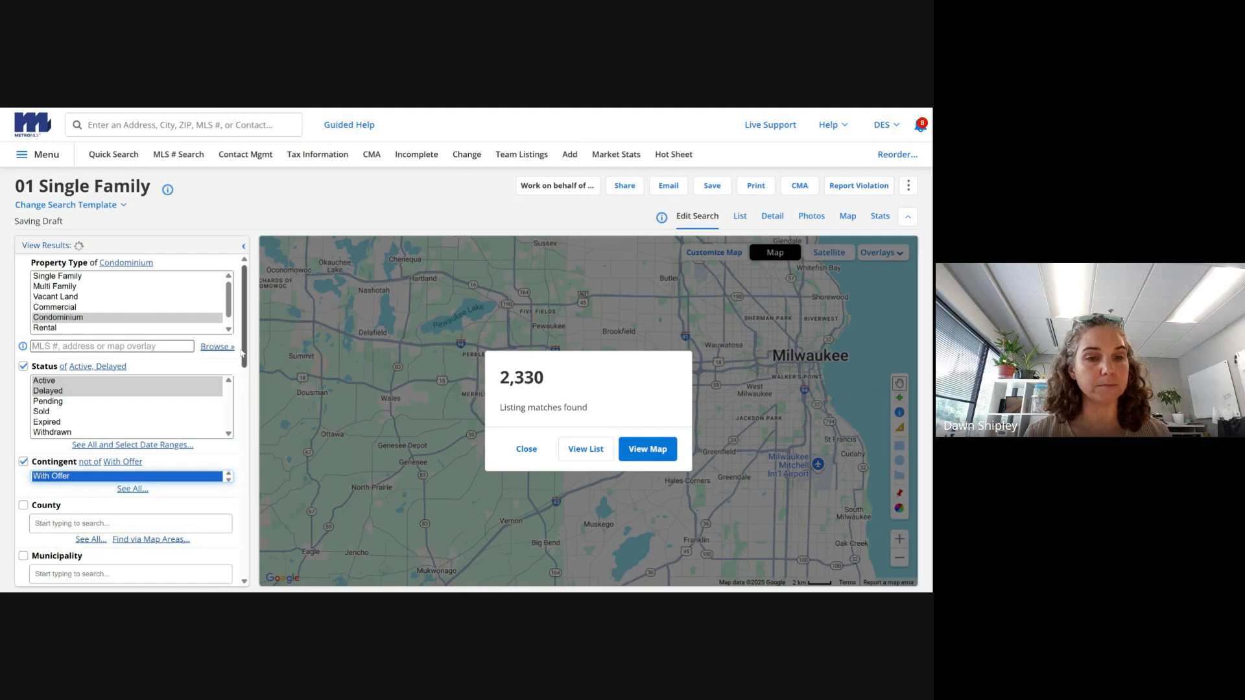
- Draw a four-corner polygon around the Third Ward and Walker's Point on the map
scroll(241, 353, "down", 3)
left_click(528, 460)
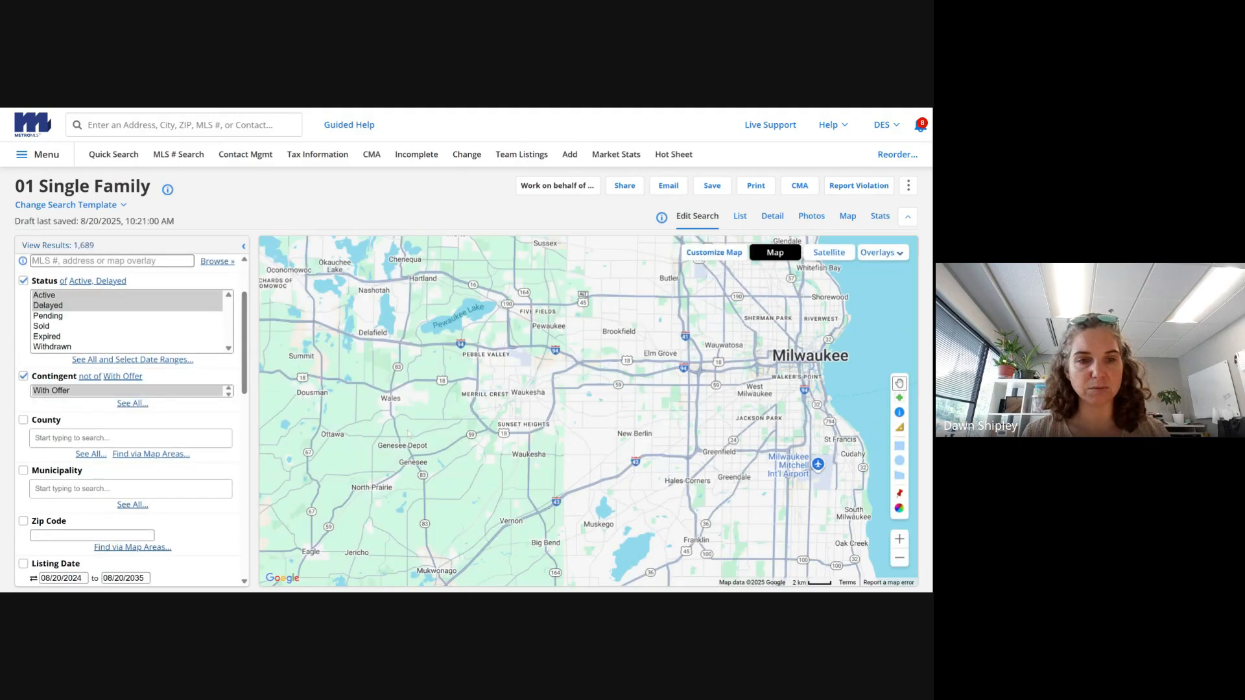
scroll(241, 363, "down", 3)
left_click_drag(823, 390, 536, 455)
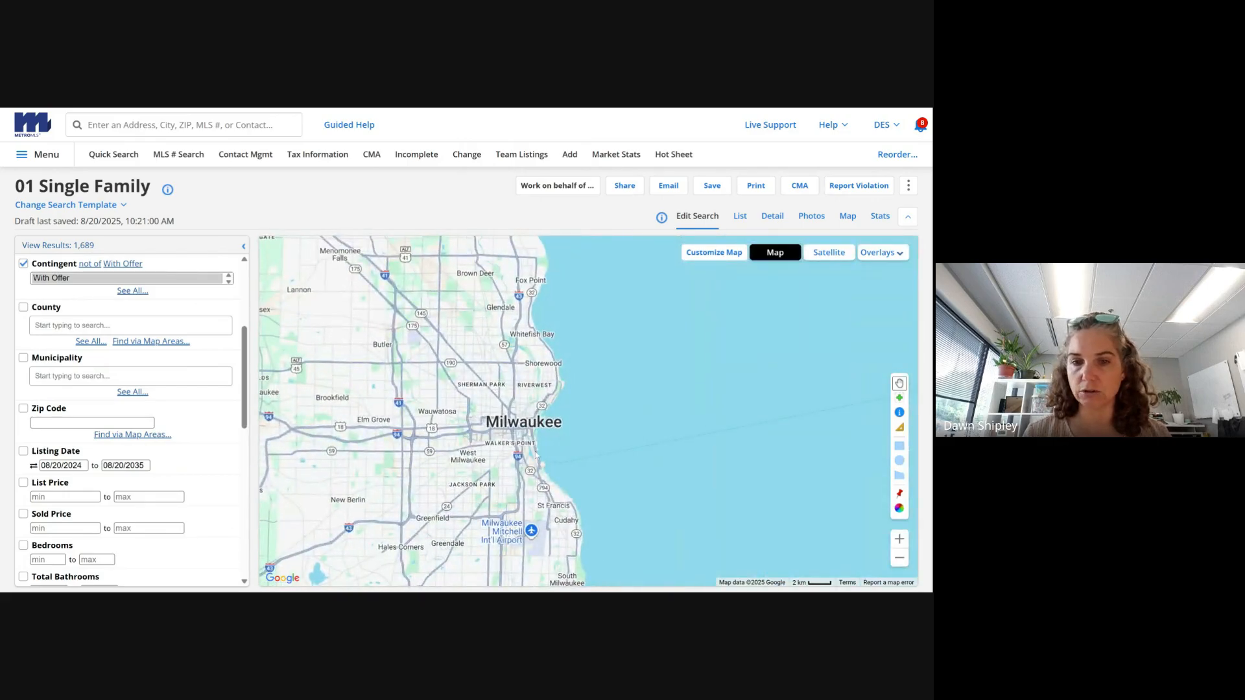
scroll(535, 457, "up", 4)
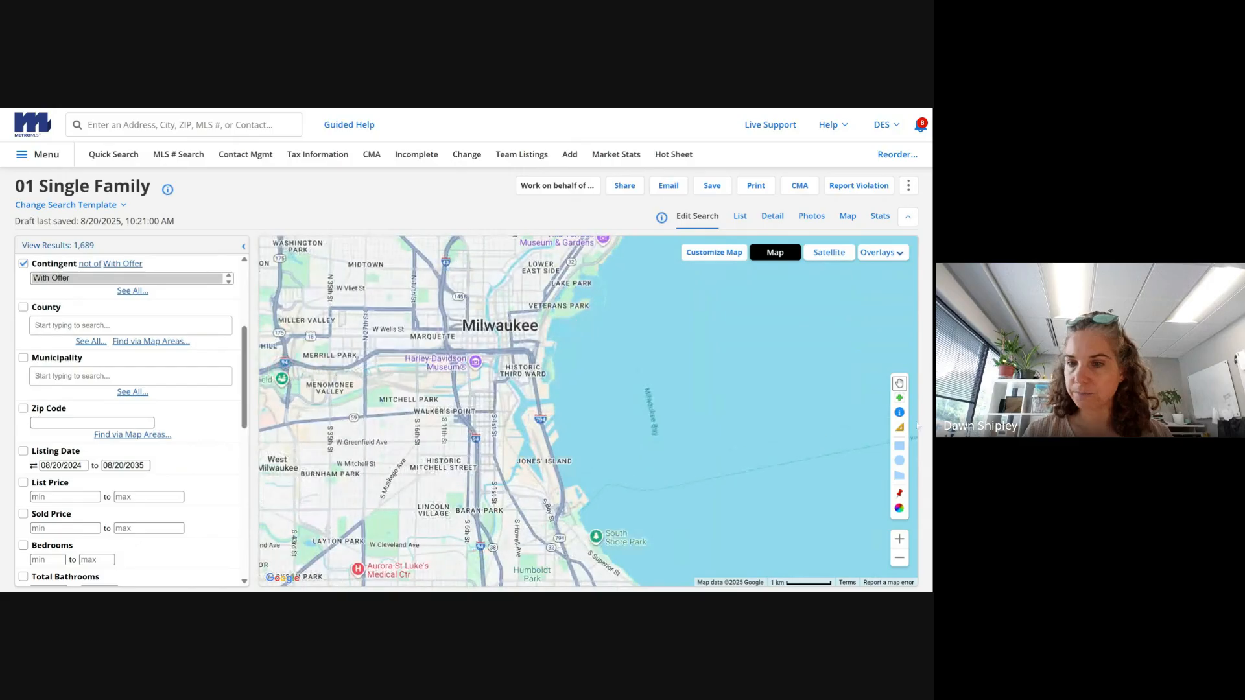
left_click(898, 476)
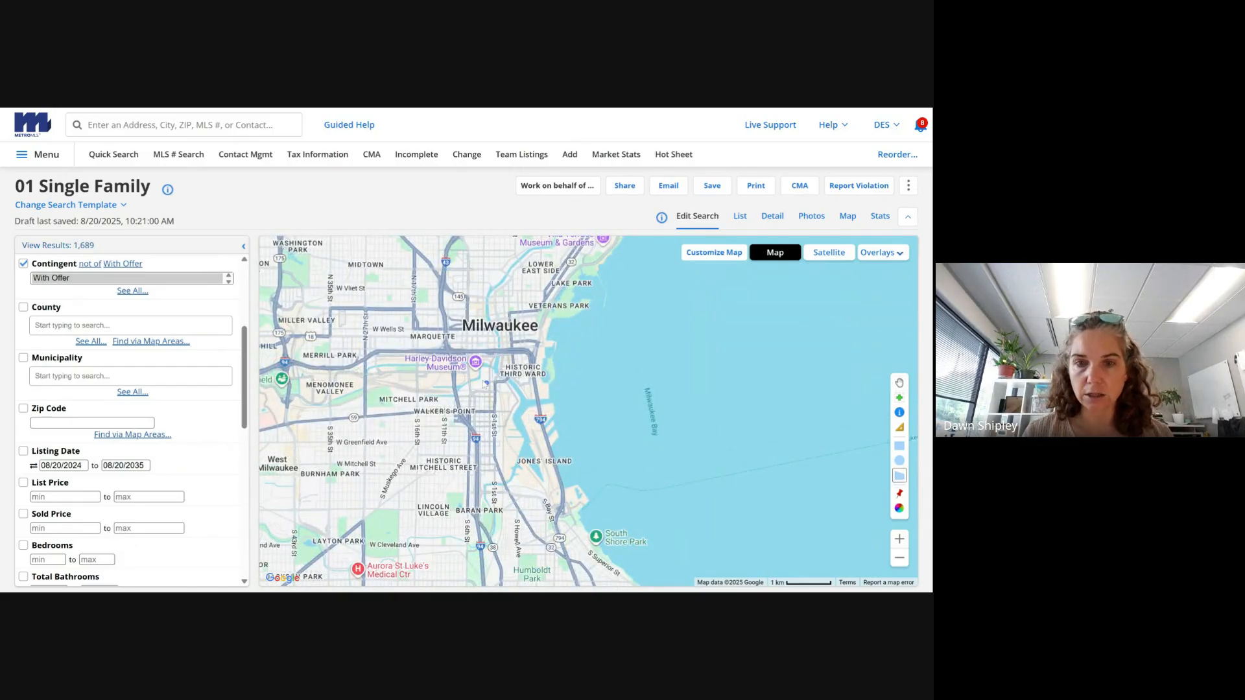
left_click(457, 355)
left_click(540, 357)
left_click(583, 513)
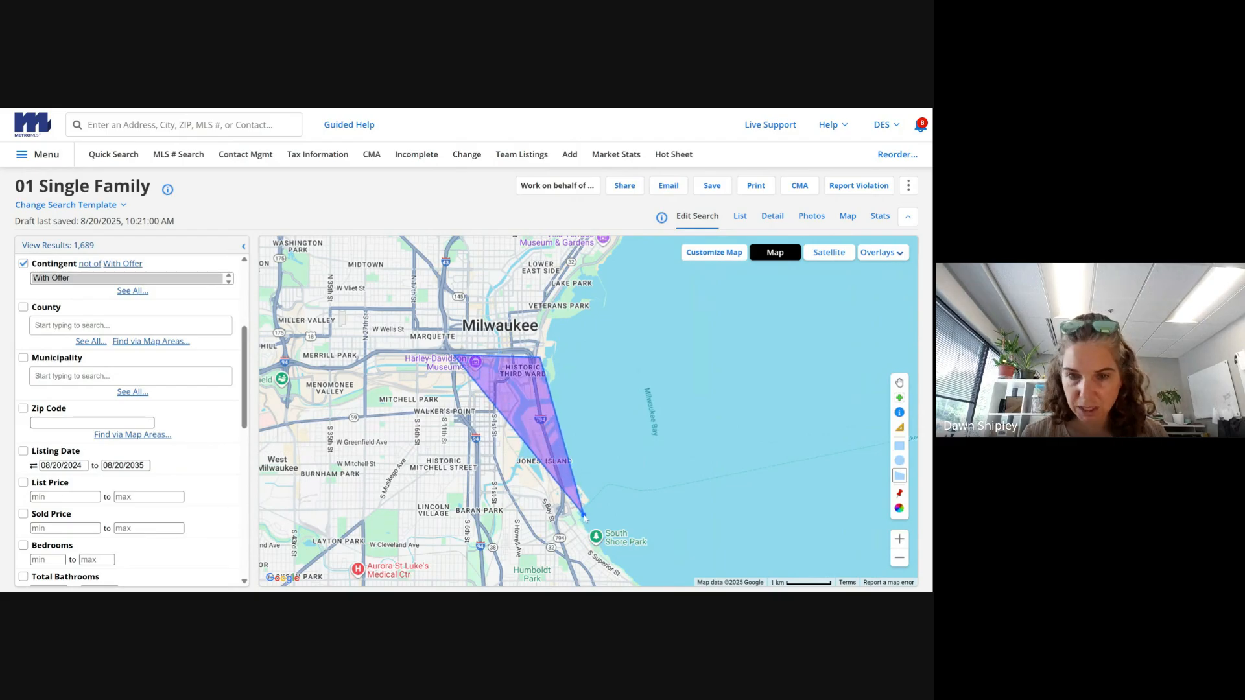
left_click(478, 505)
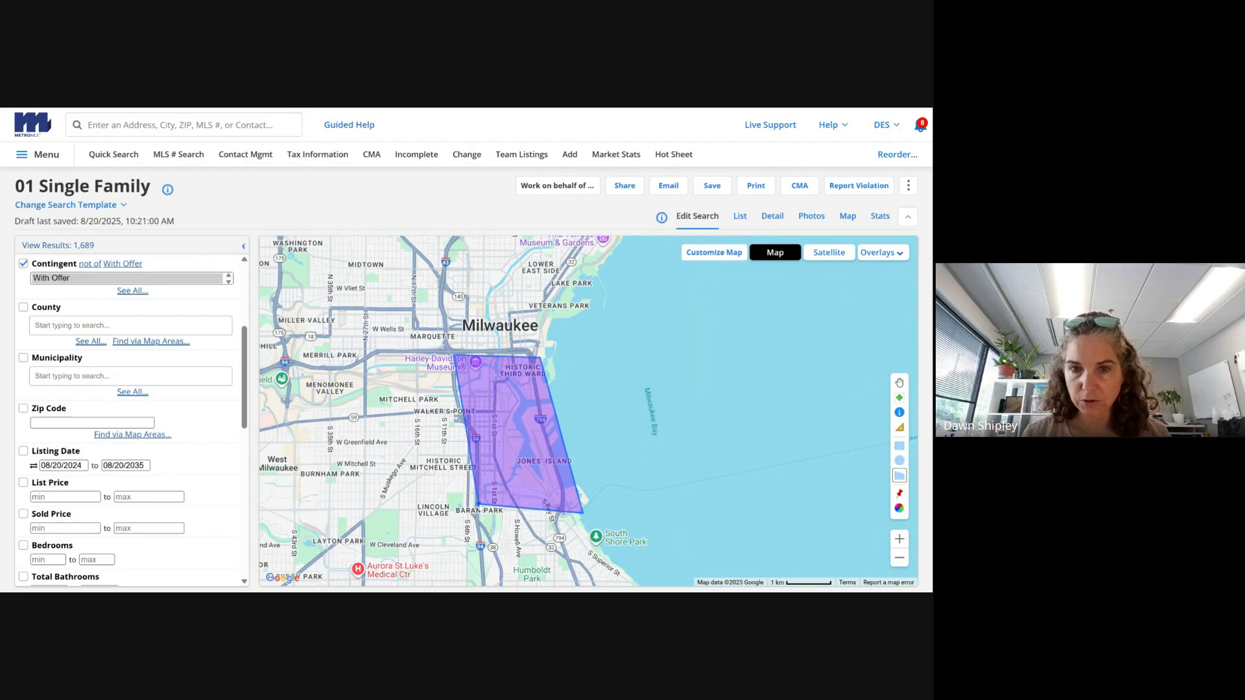
left_click(457, 355)
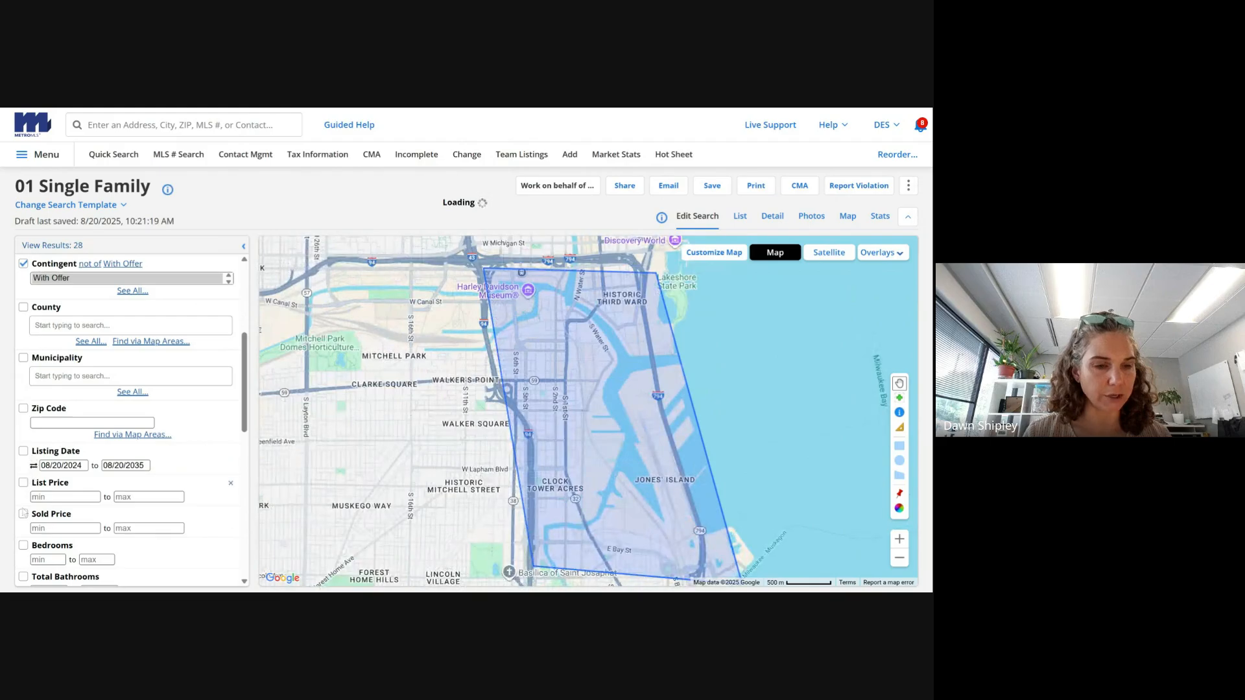
left_click(46, 497)
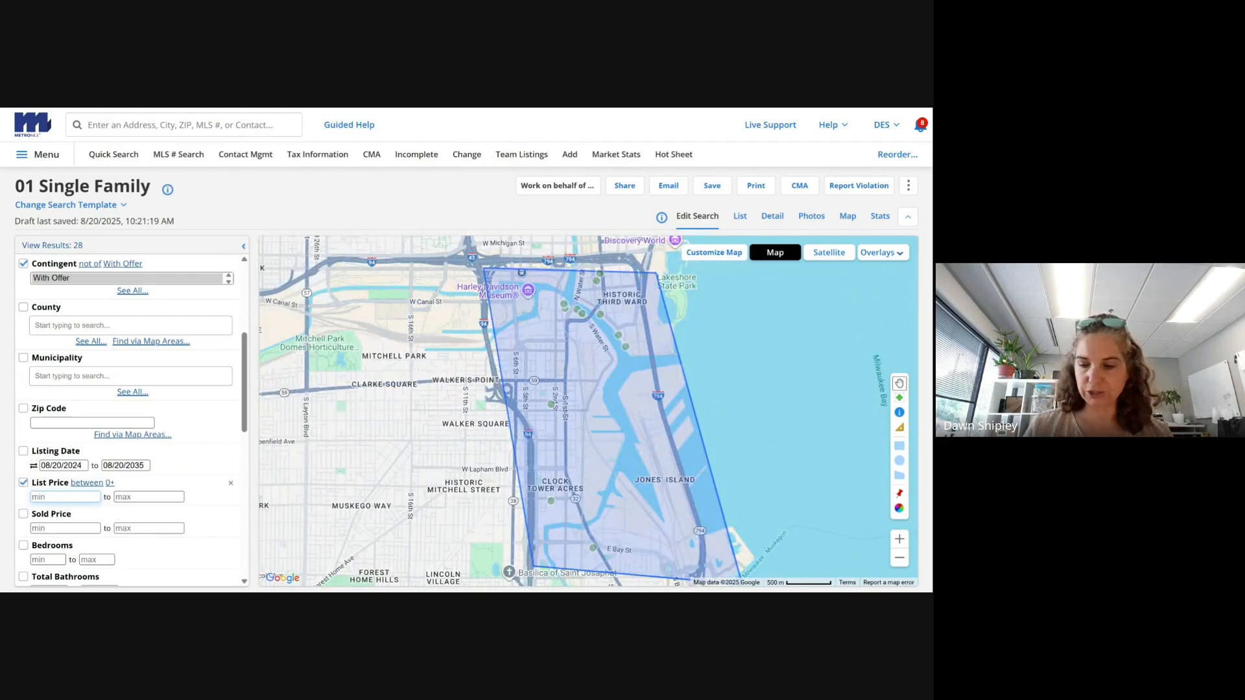
- Set list price 350000–750000 and minimum 2 bedrooms, drop Contingent, and list the 9 matches
type("350000")
key("Tab")
type("750000")
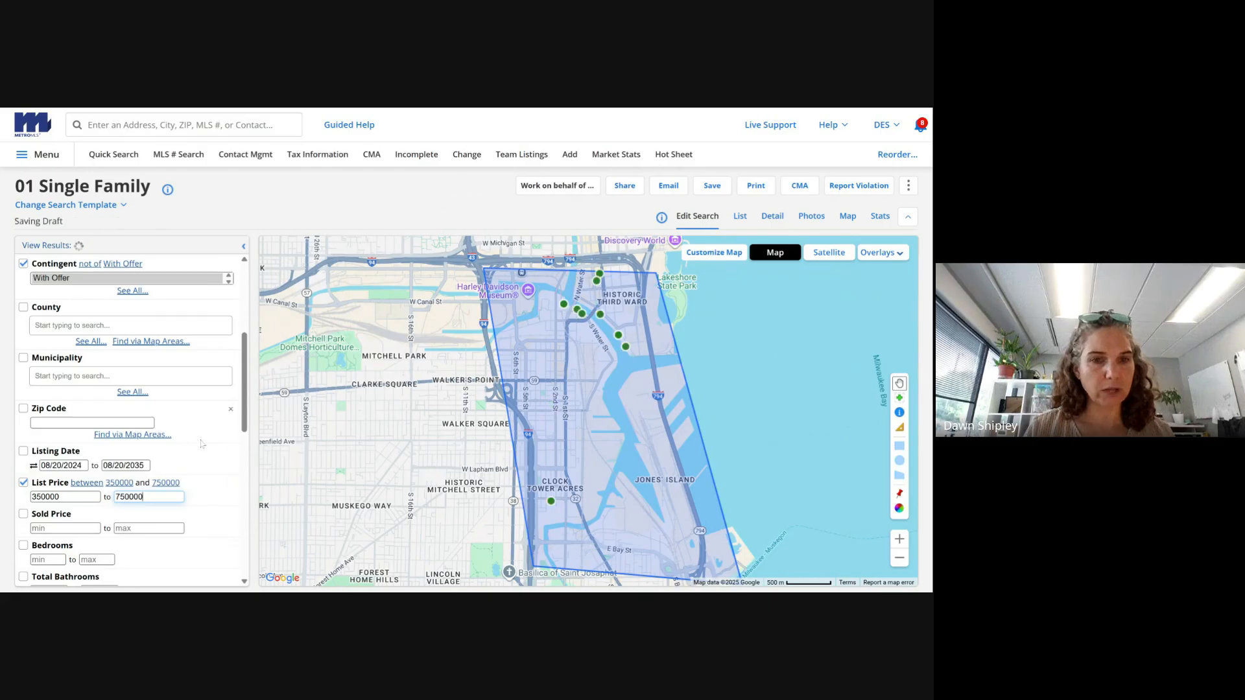
left_click(46, 559)
type("2")
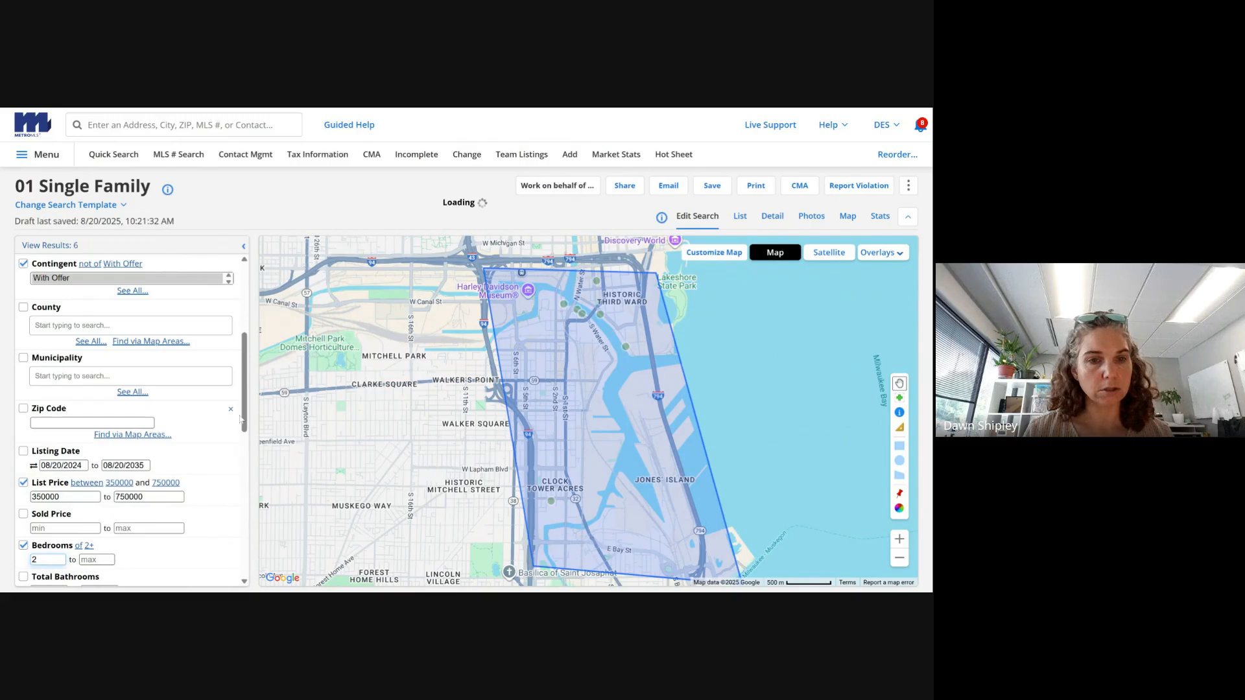
left_click_drag(241, 418, 247, 347)
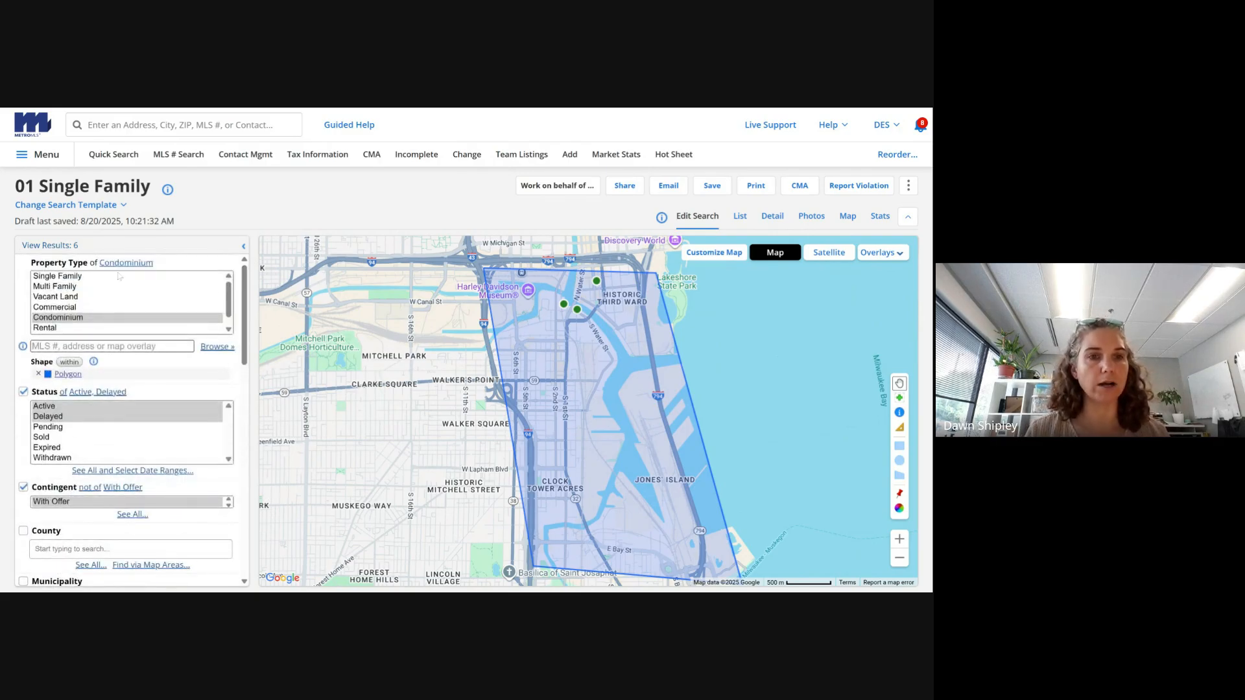
left_click(23, 487)
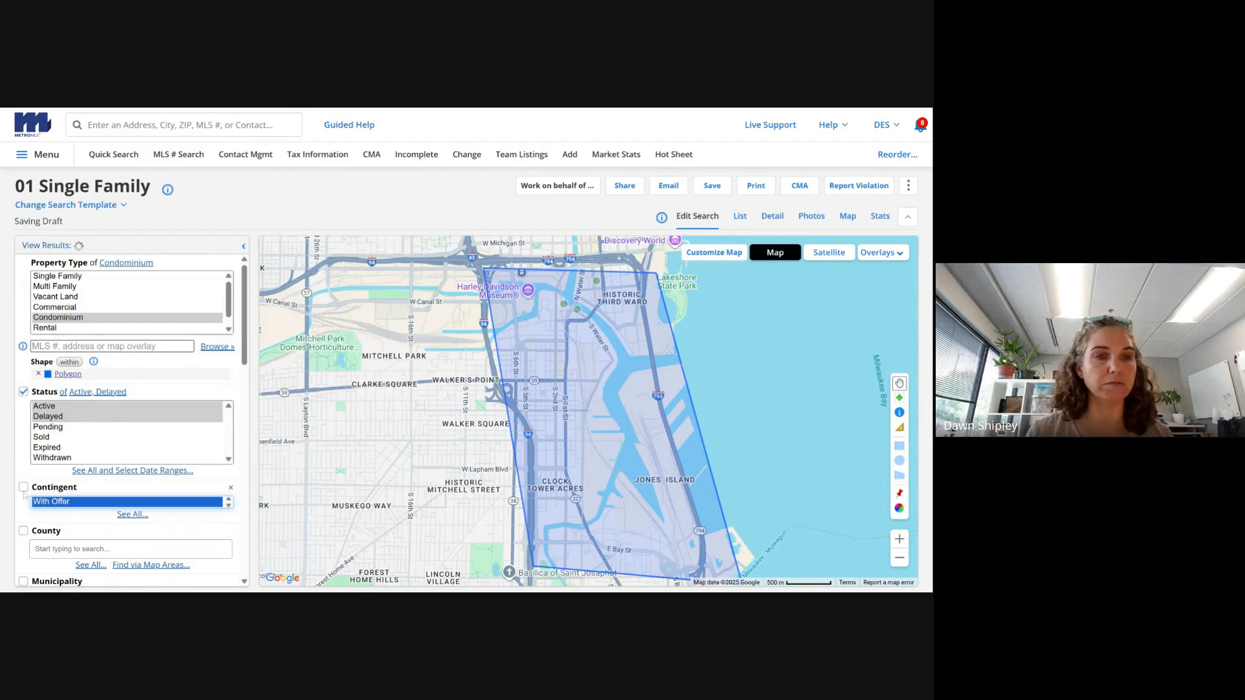
left_click(61, 245)
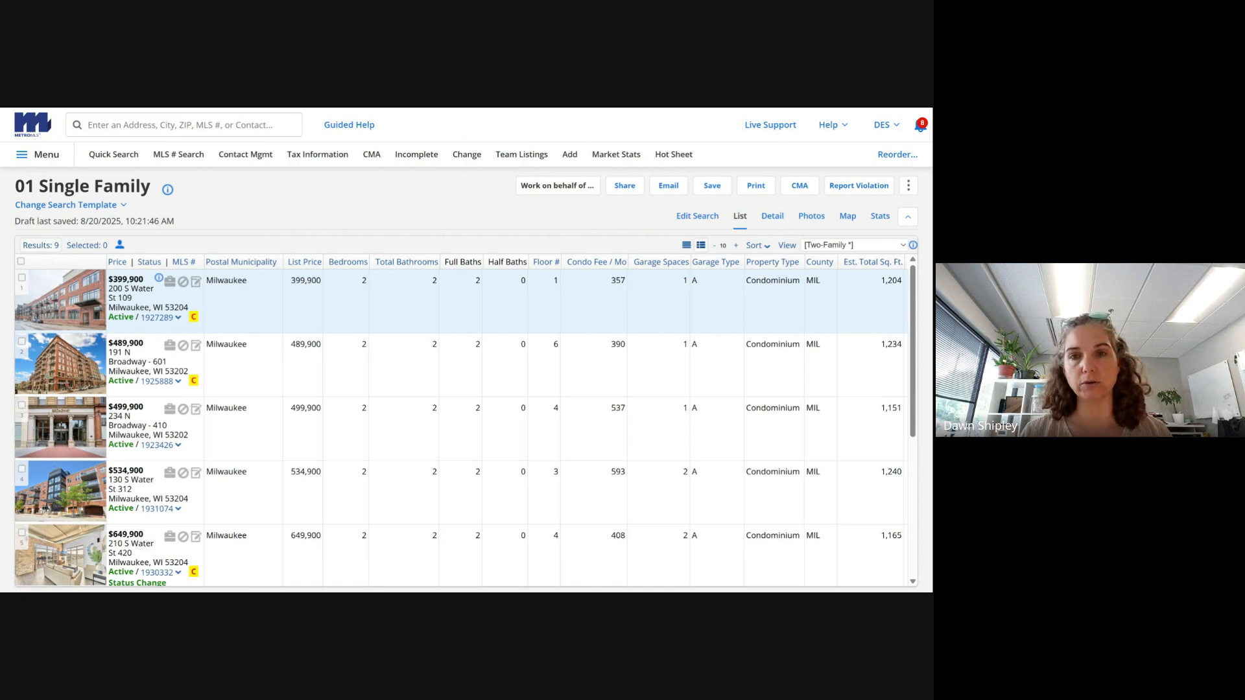
- Re-exclude With Offer contingent listings, list the 6 condos, and open the first one's detail
left_click(696, 214)
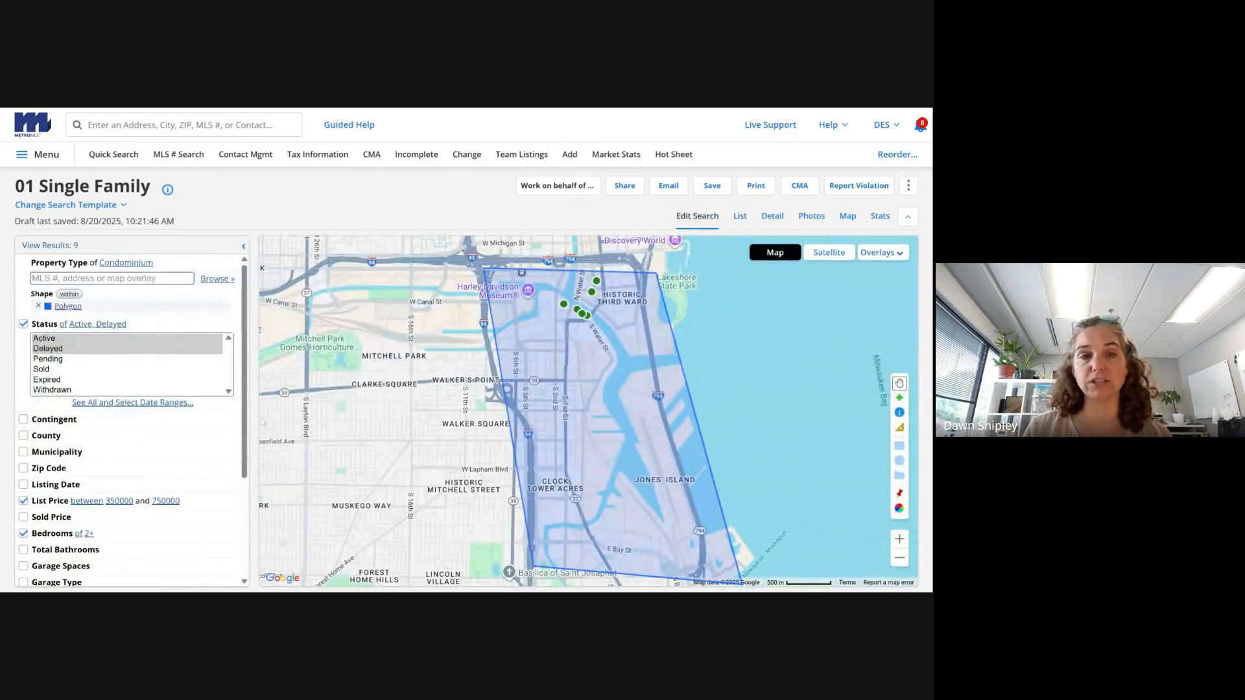
left_click(24, 420)
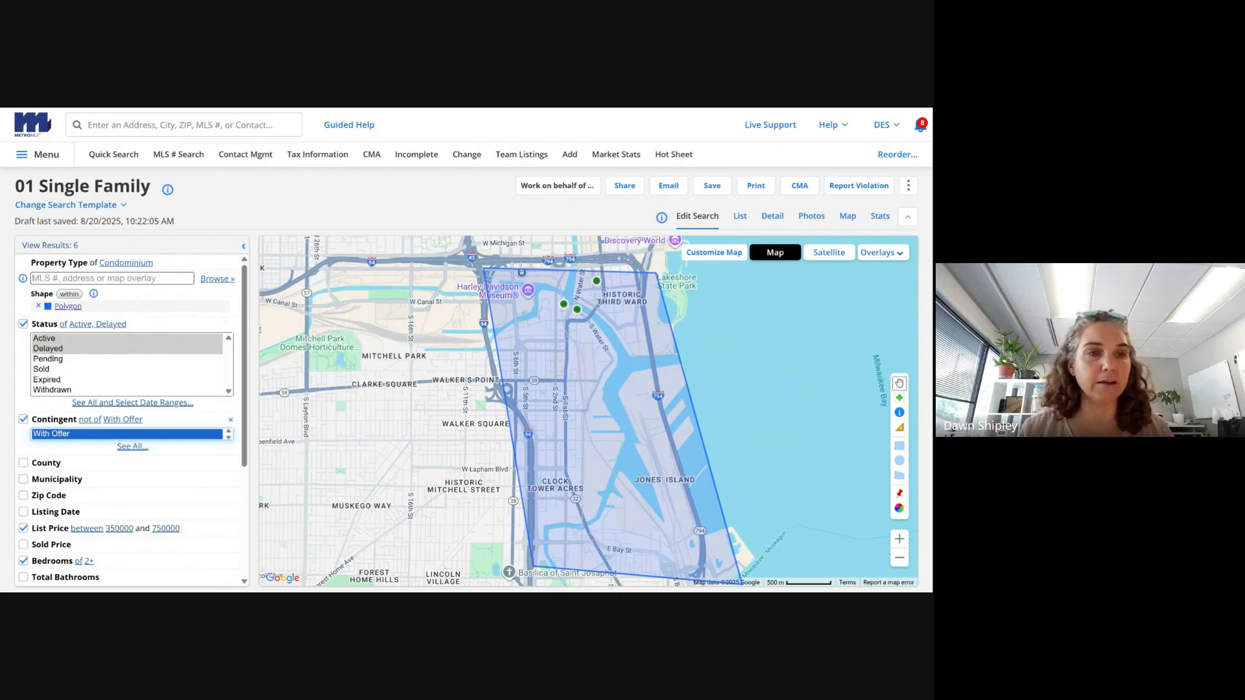
left_click(50, 246)
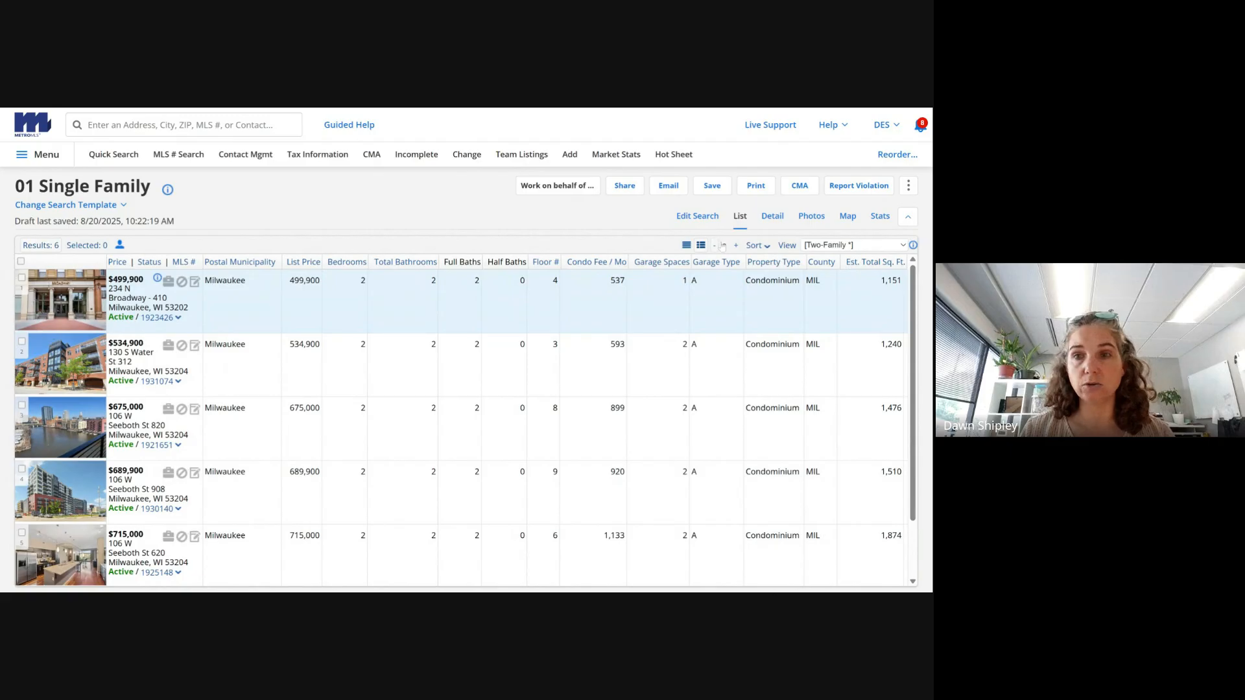
left_click(775, 218)
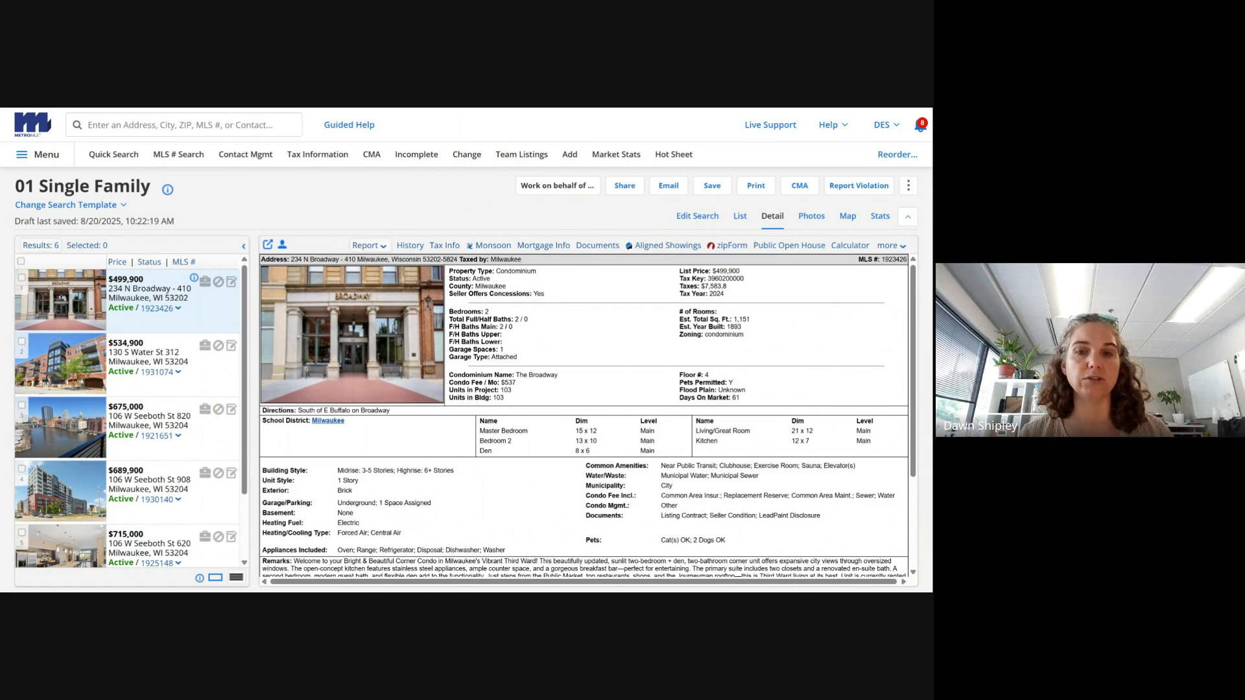
- Highlight the condo name, fee, units and Flood Plain lines on the detail sheet
left_click_drag(504, 375, 526, 389)
left_click(526, 389)
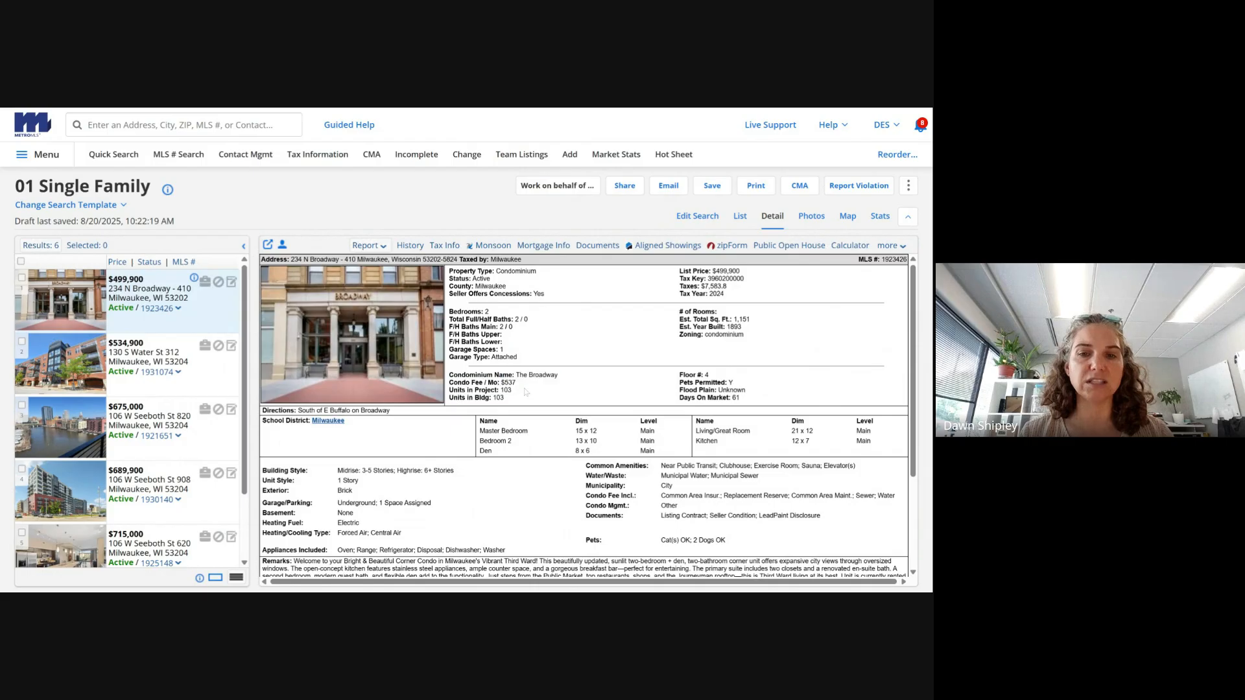
triple_click(766, 389)
left_click(765, 385)
scroll(922, 430, "down", 1)
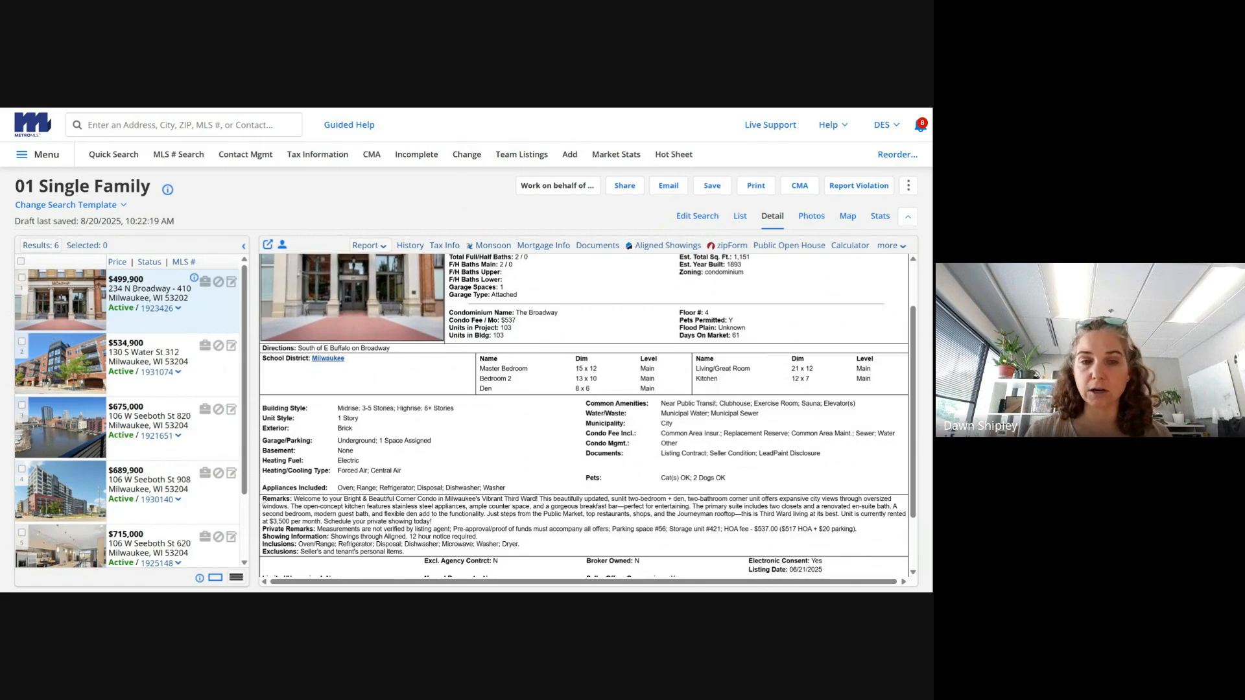
- Highlight the public and private remarks and showing information, then scroll the detail pane
left_click_drag(261, 498, 328, 522)
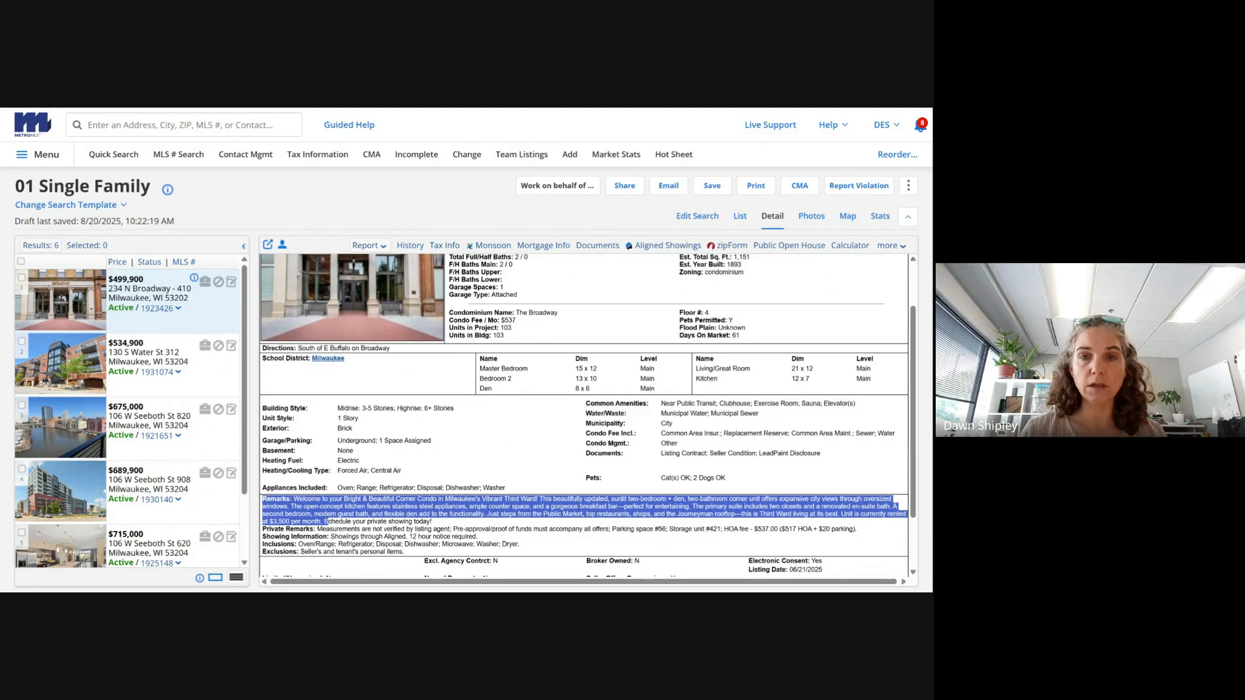
left_click(329, 522)
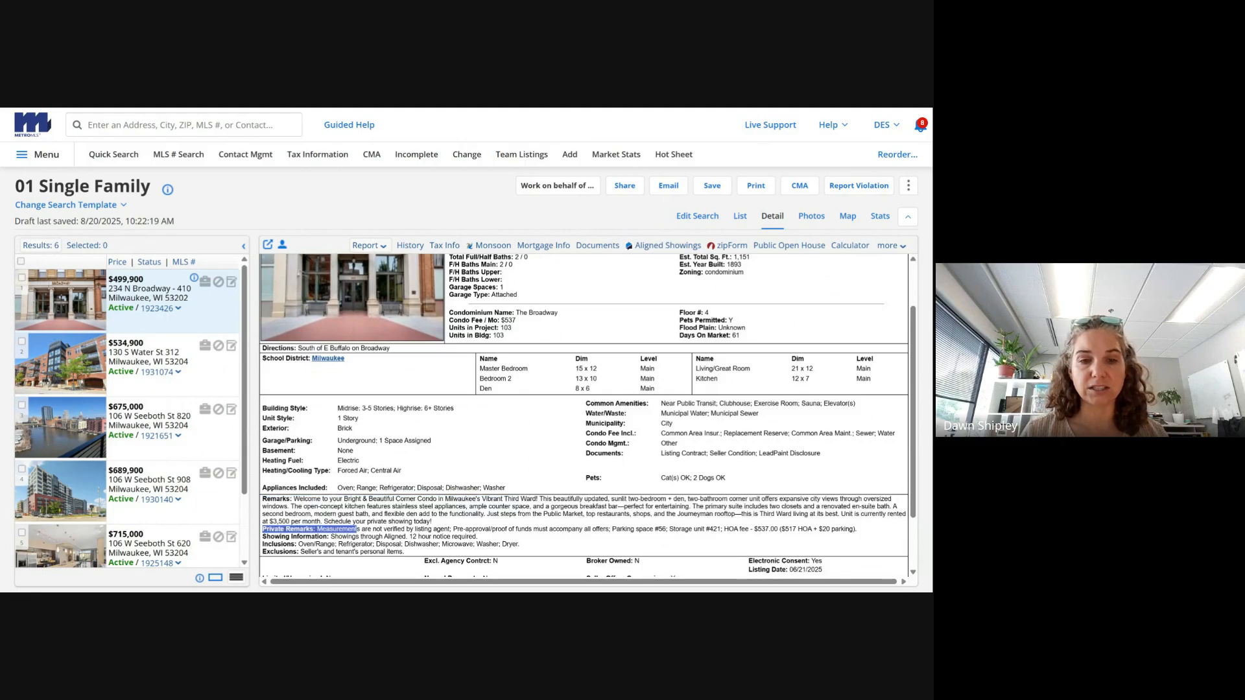
left_click_drag(432, 521, 866, 531)
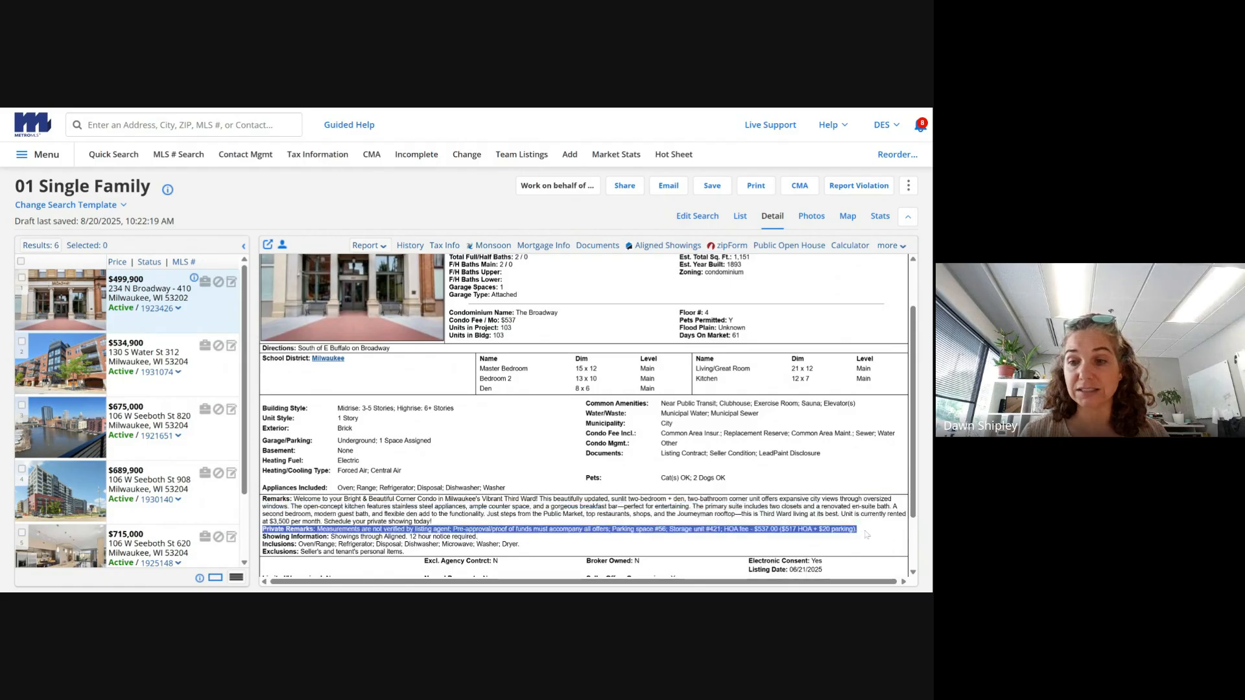
left_click(868, 535)
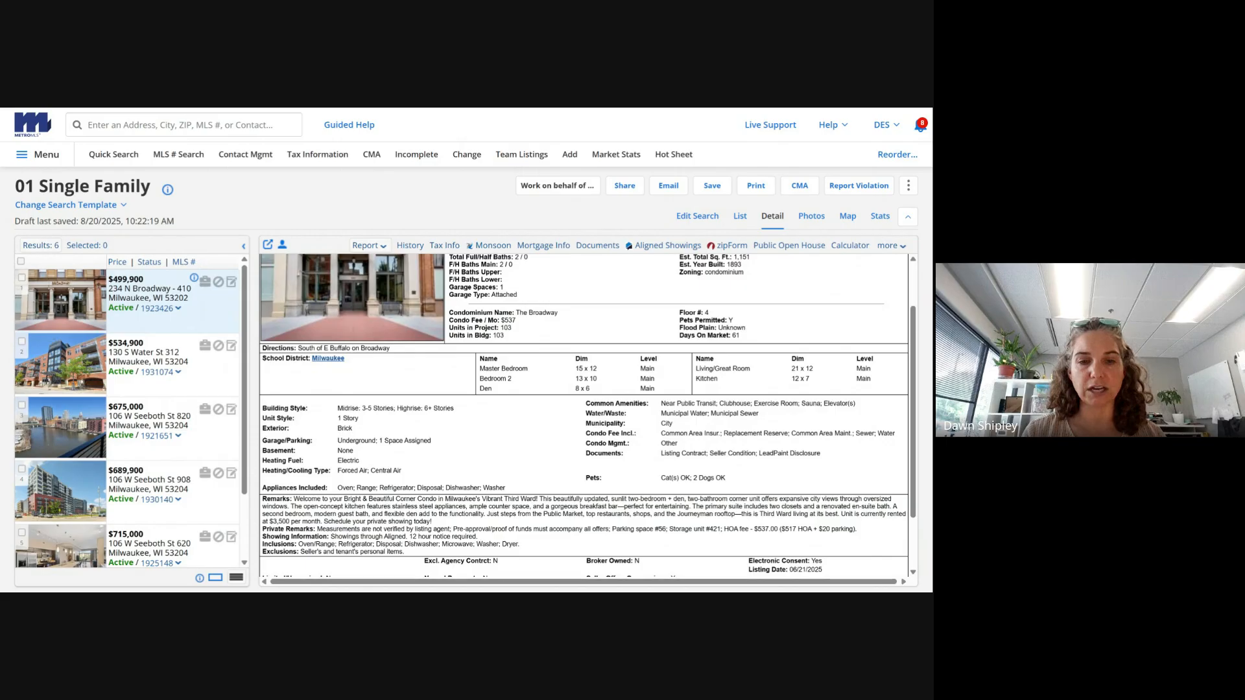
left_click_drag(305, 537, 473, 536)
left_click(474, 537)
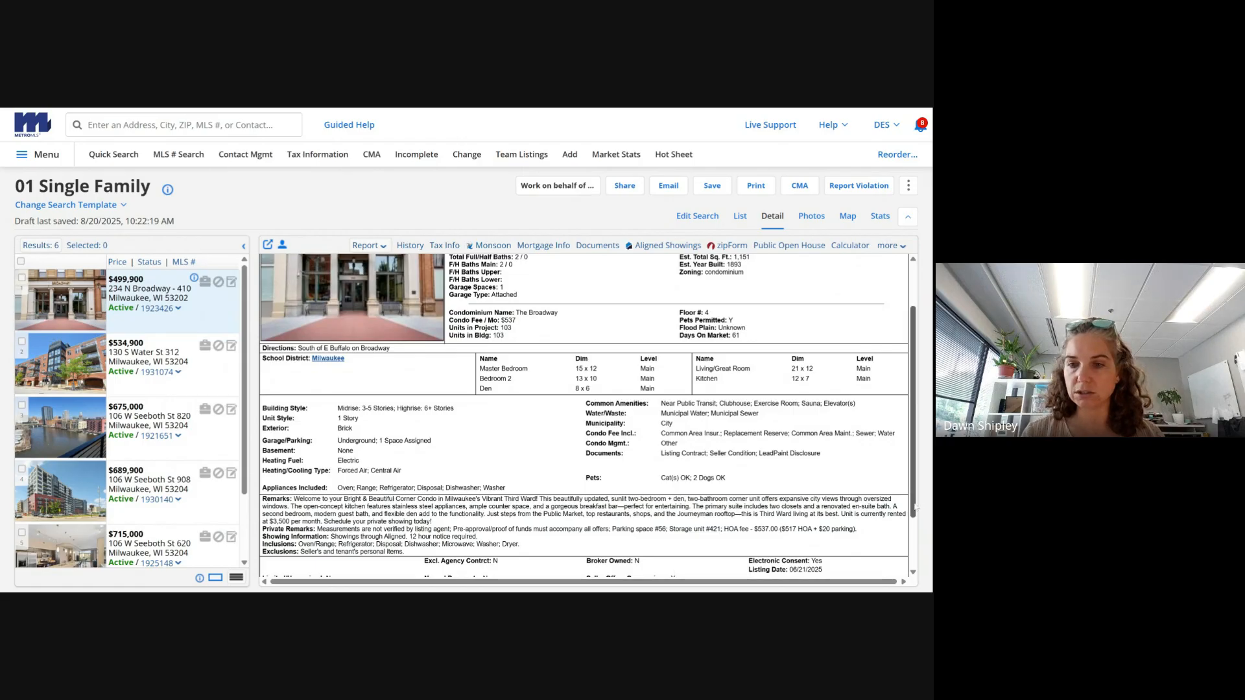
left_click_drag(915, 506, 914, 554)
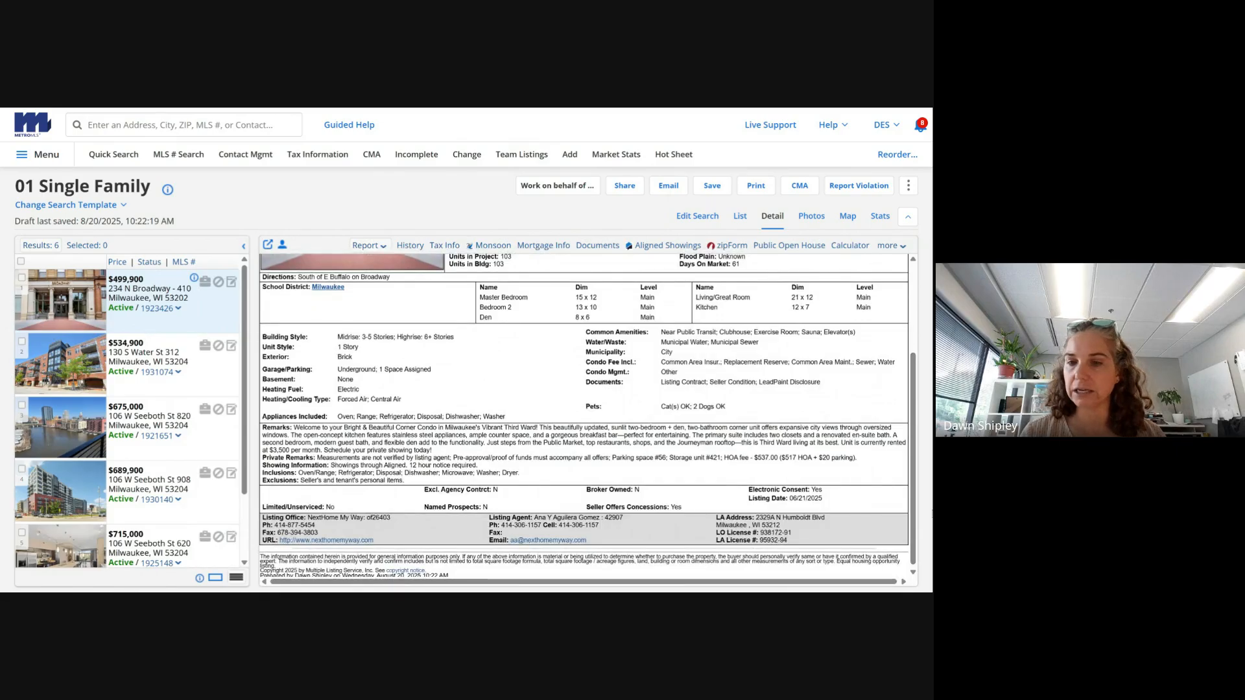
left_click_drag(915, 514, 914, 427)
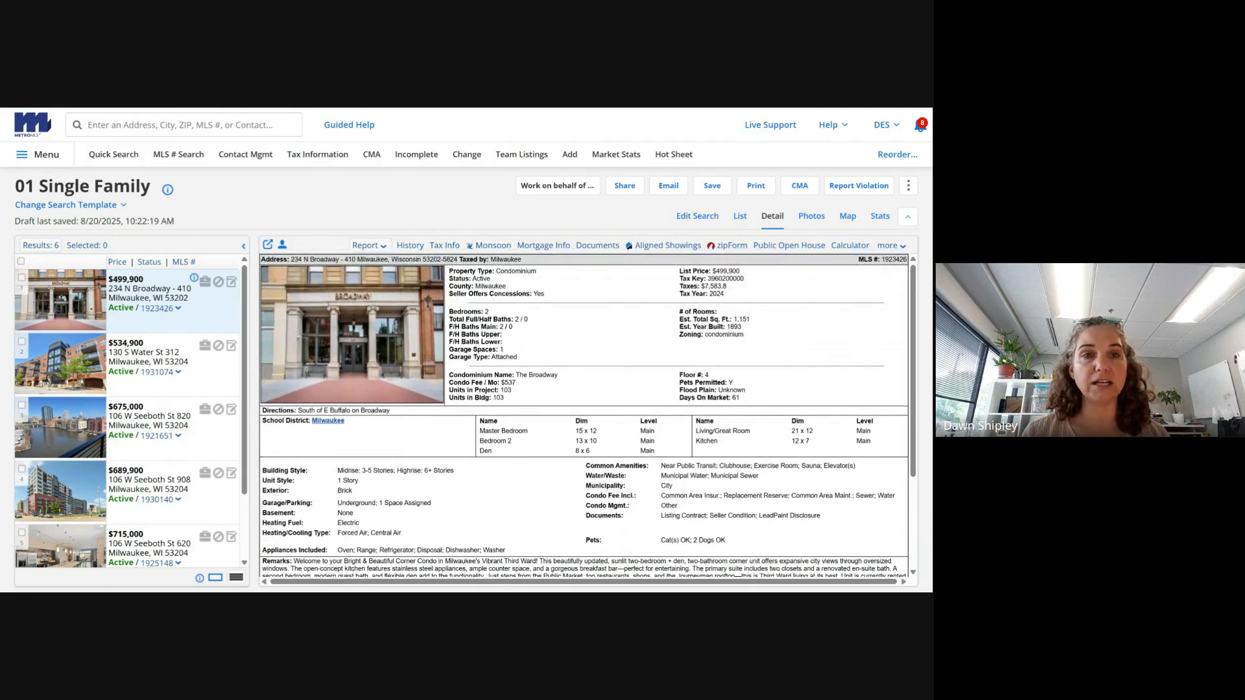
- Choose Save Search and name it after the clients' surname plus 'Condo Search'
left_click(712, 186)
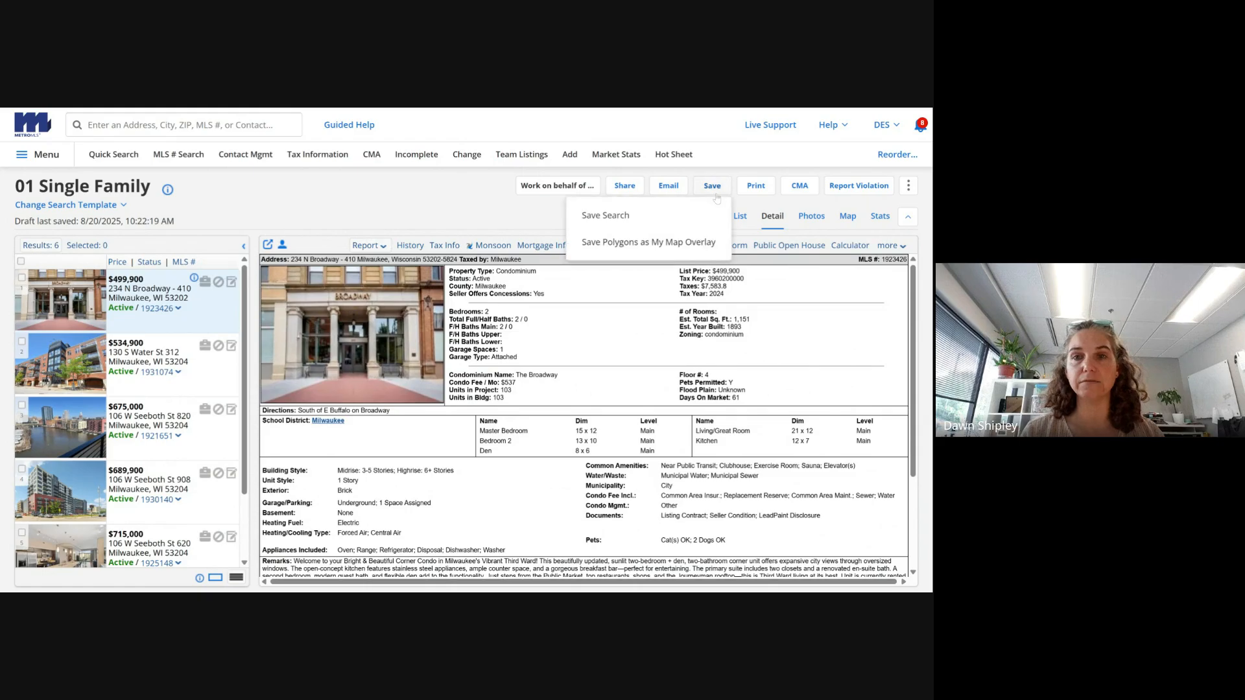
left_click(649, 216)
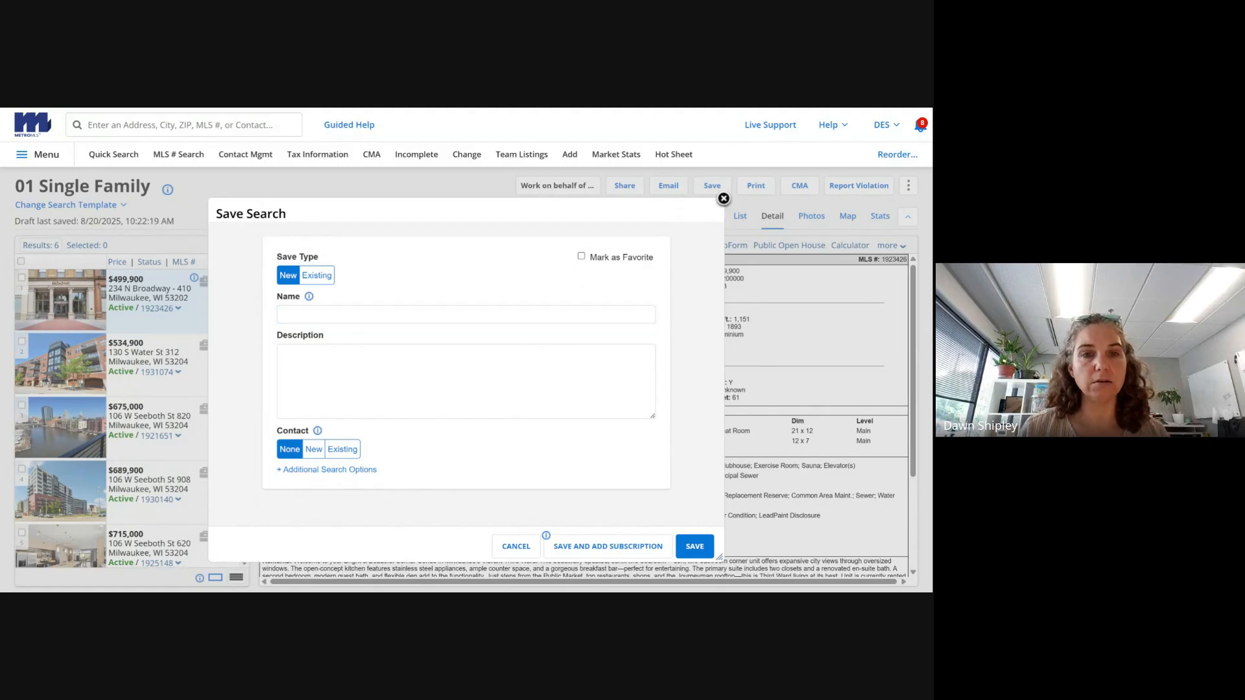
left_click(285, 314)
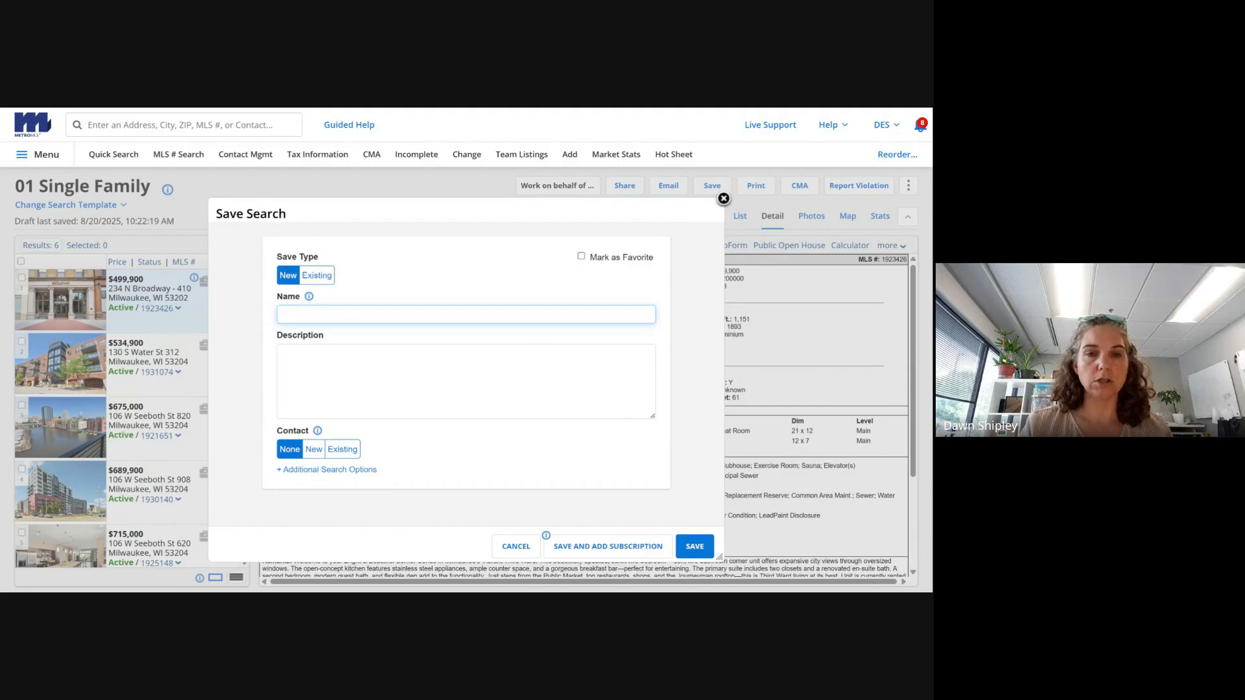
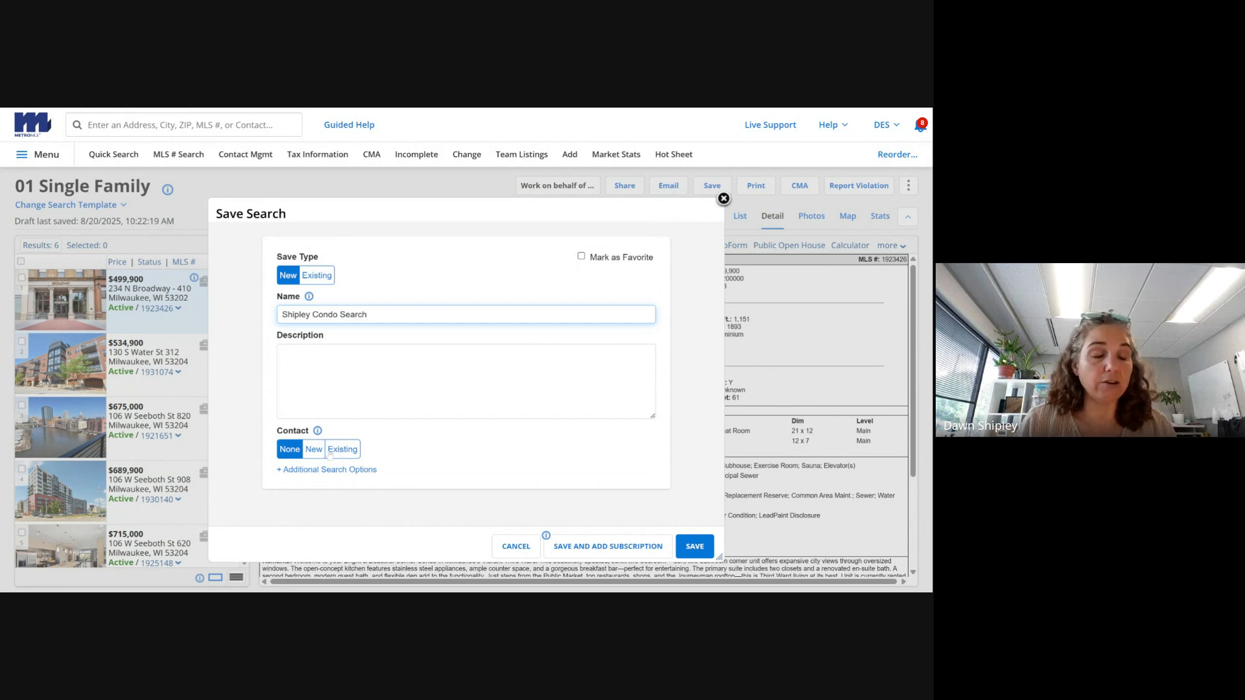
- Attach the search to the clients' existing contact, save it, and dismiss the confirmation
left_click(342, 449)
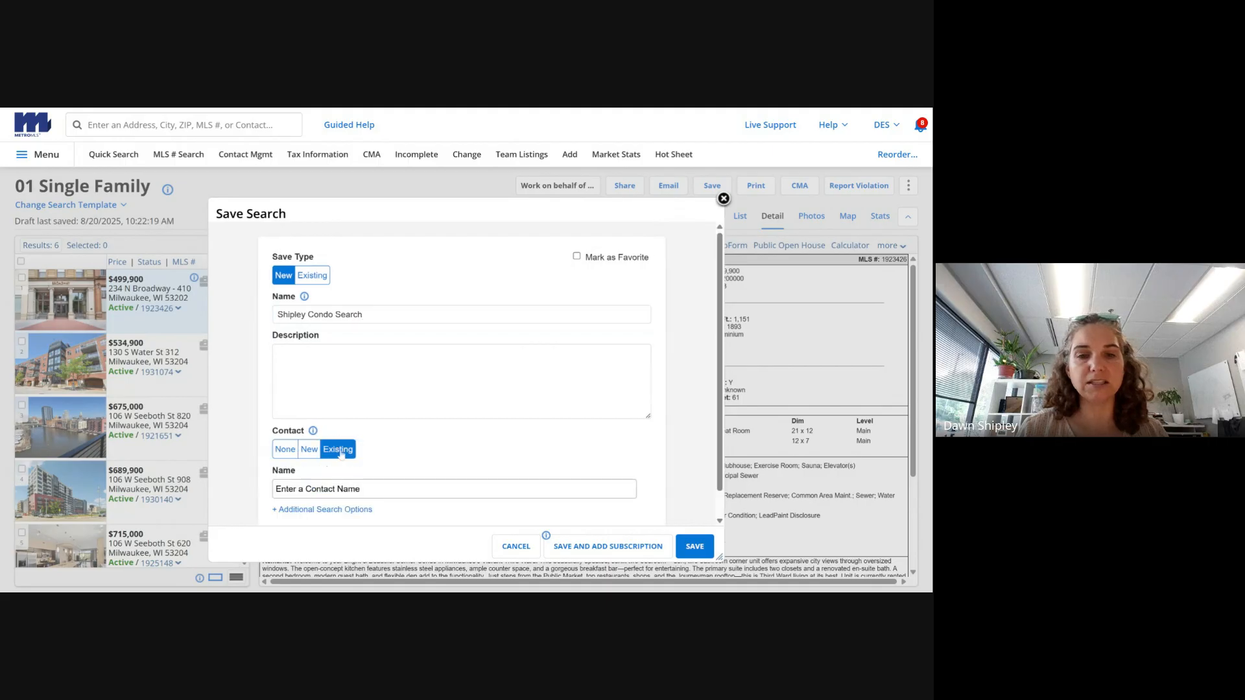
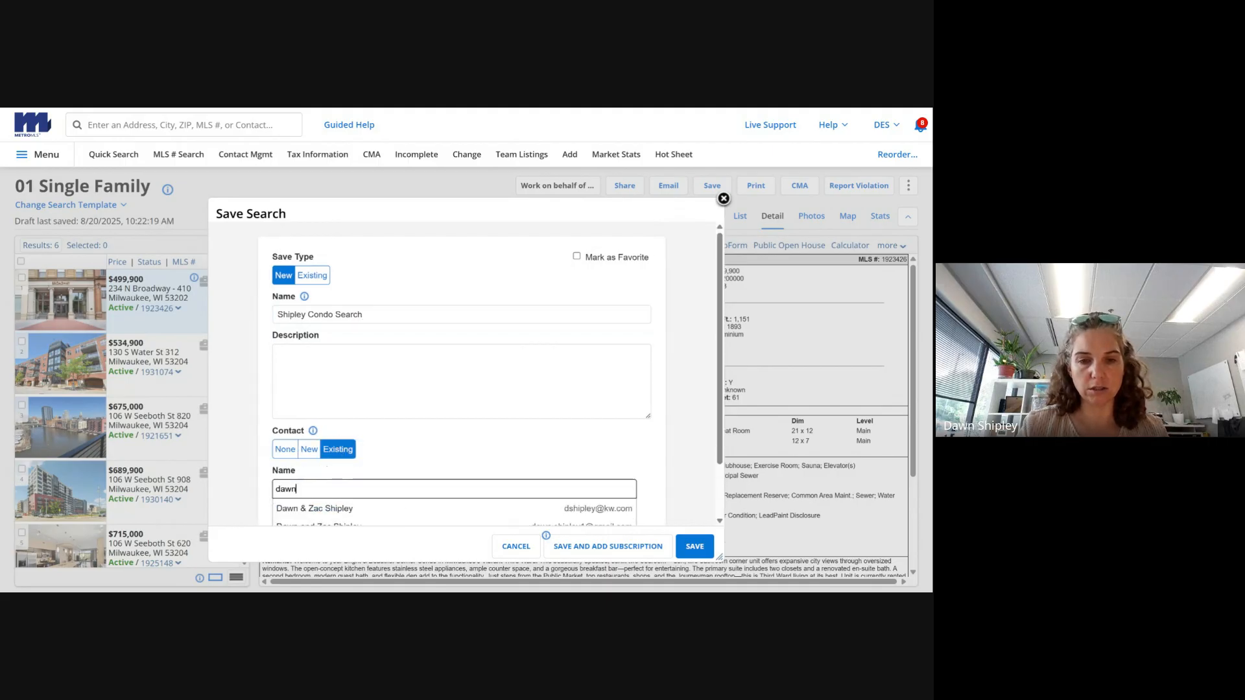
left_click(542, 509)
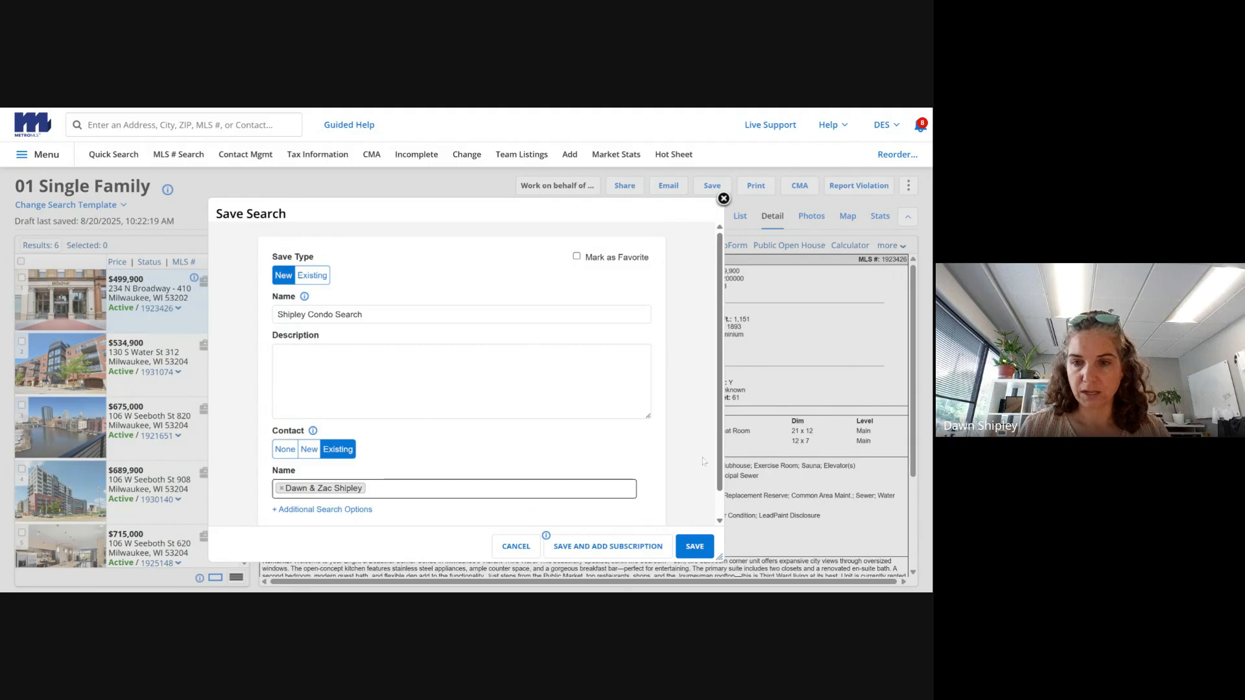
scroll(542, 472, "down", 1)
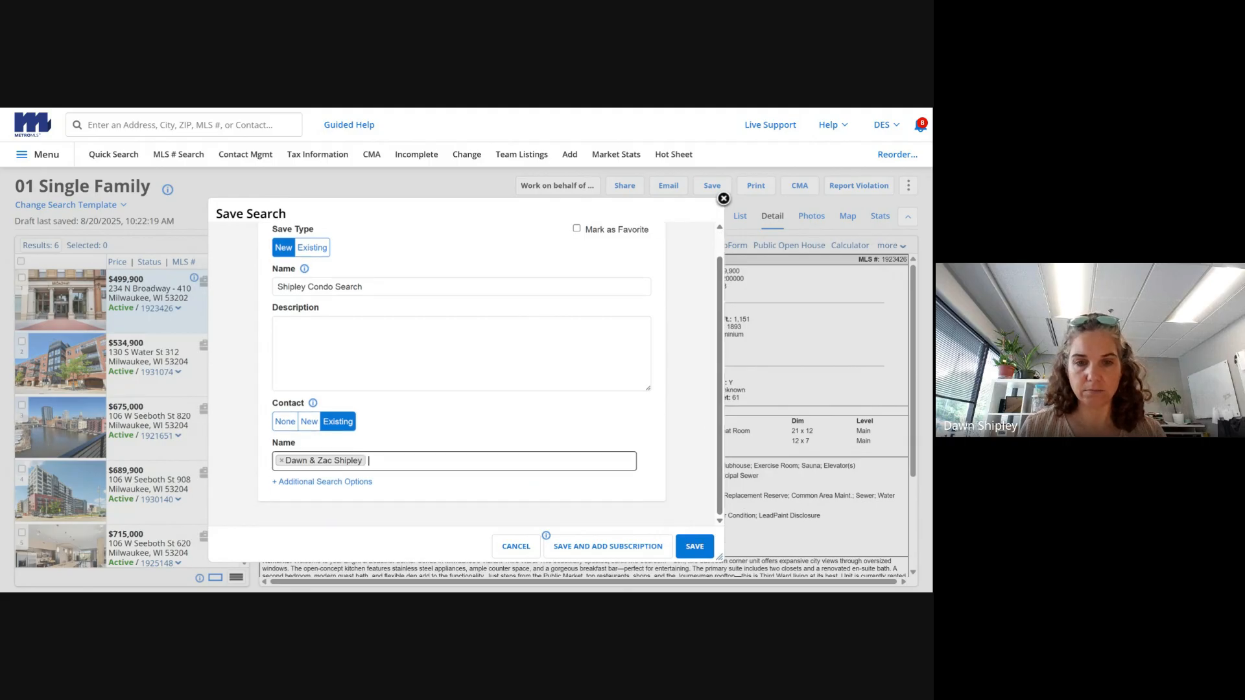
left_click(684, 548)
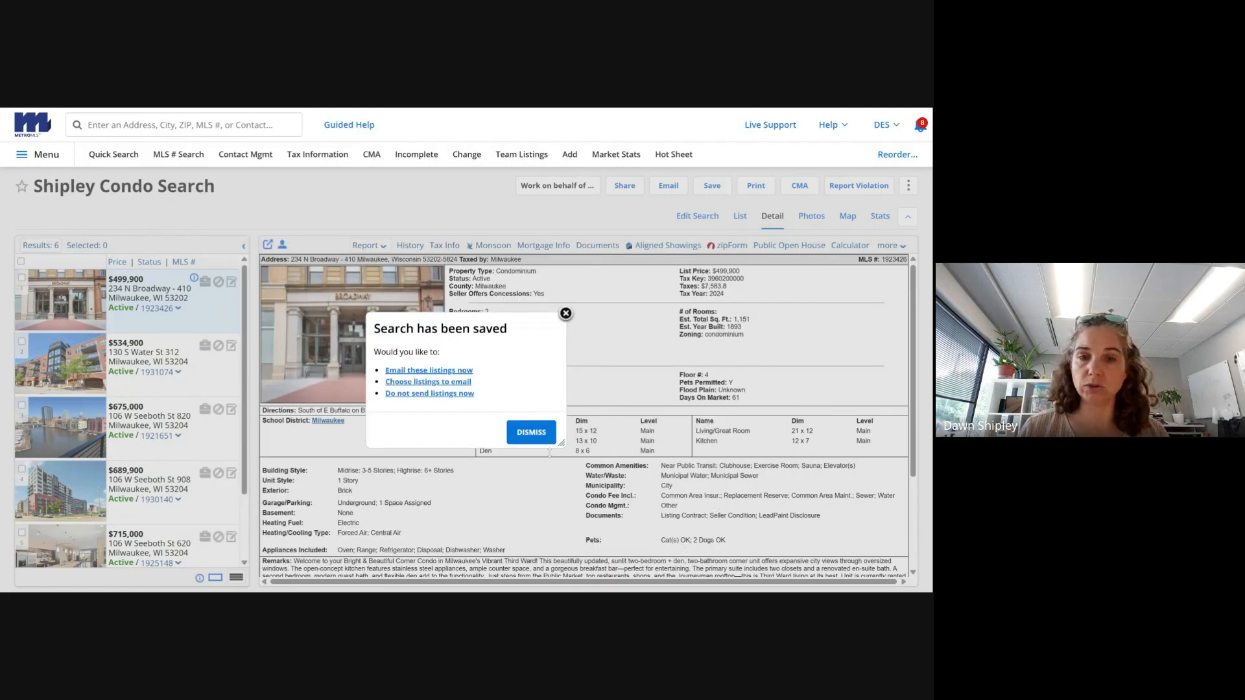
left_click(565, 314)
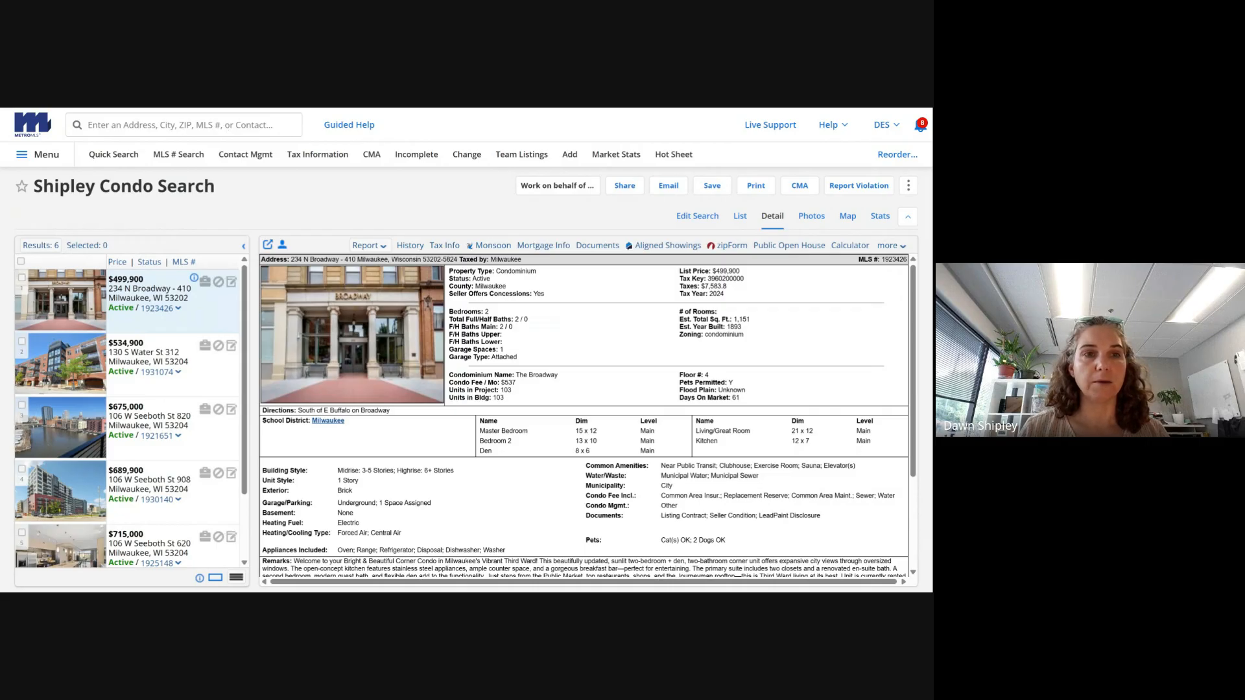
- Search Contact Management for the client by first name, view a matching contact's searches, and close it
left_click(254, 156)
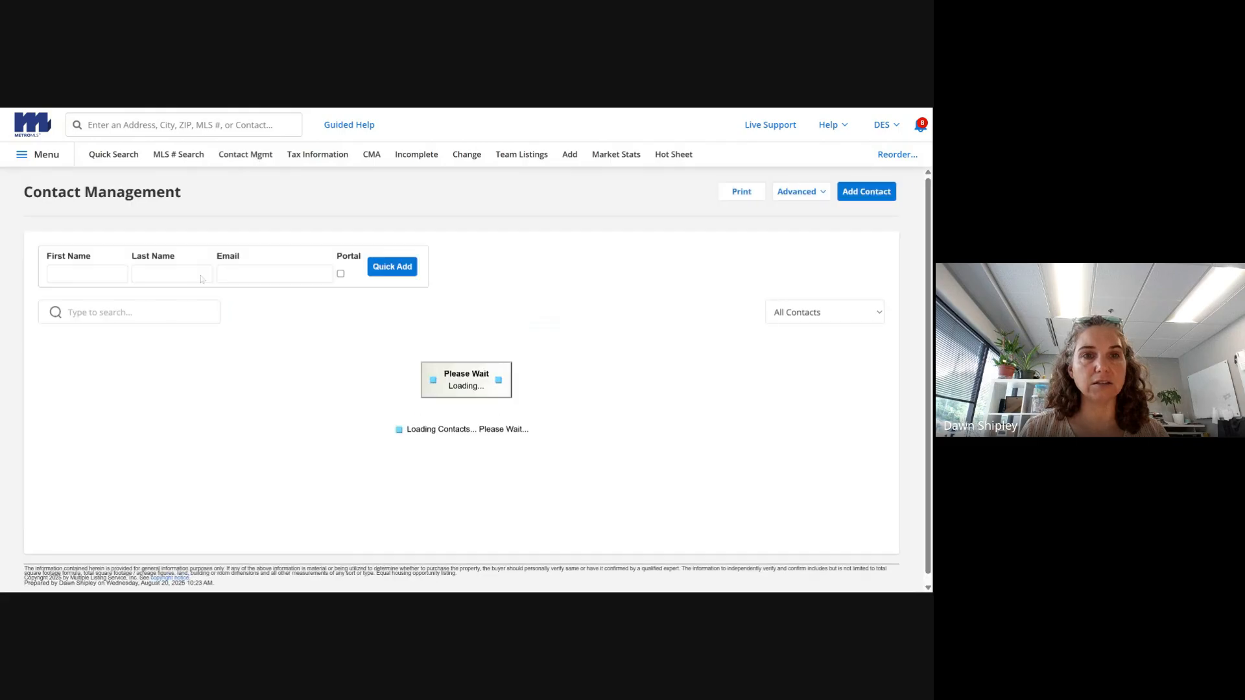
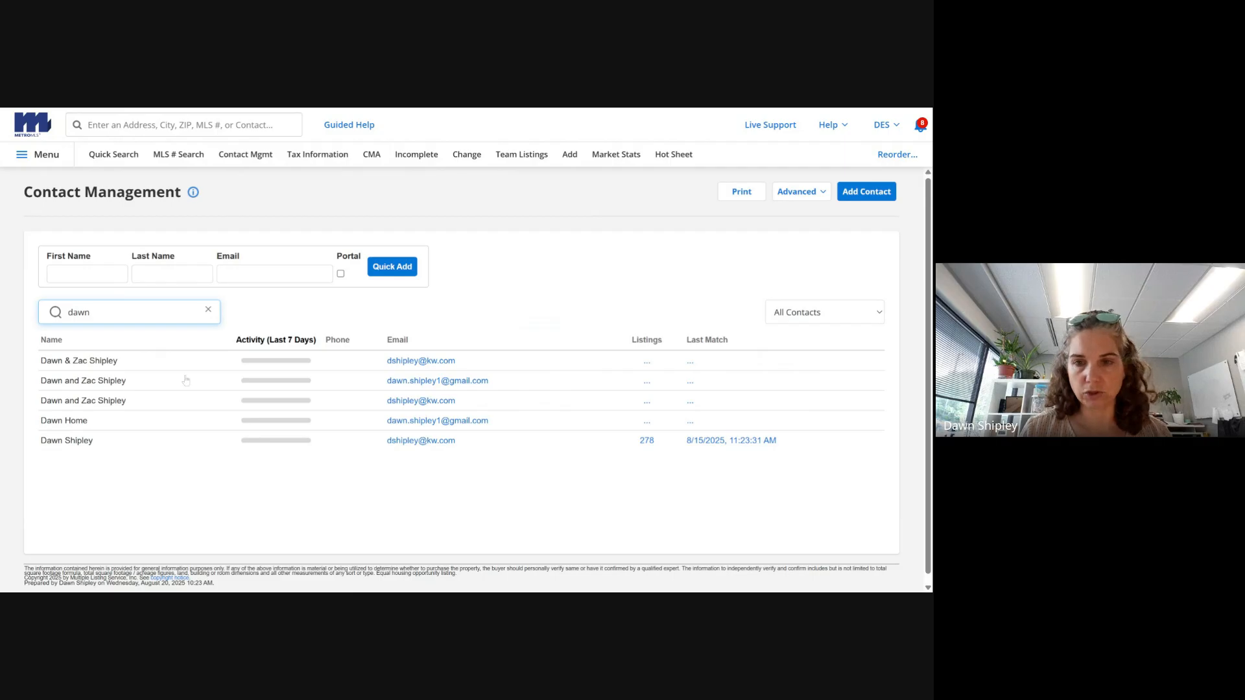
left_click(107, 404)
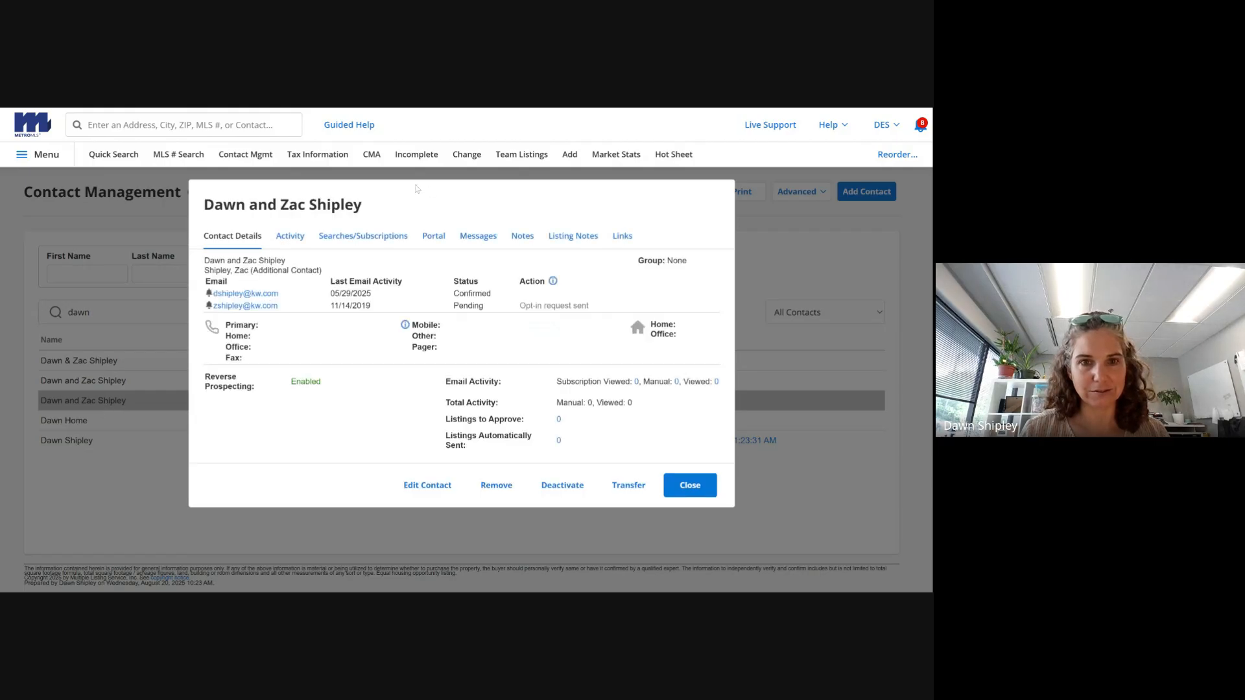
left_click(363, 236)
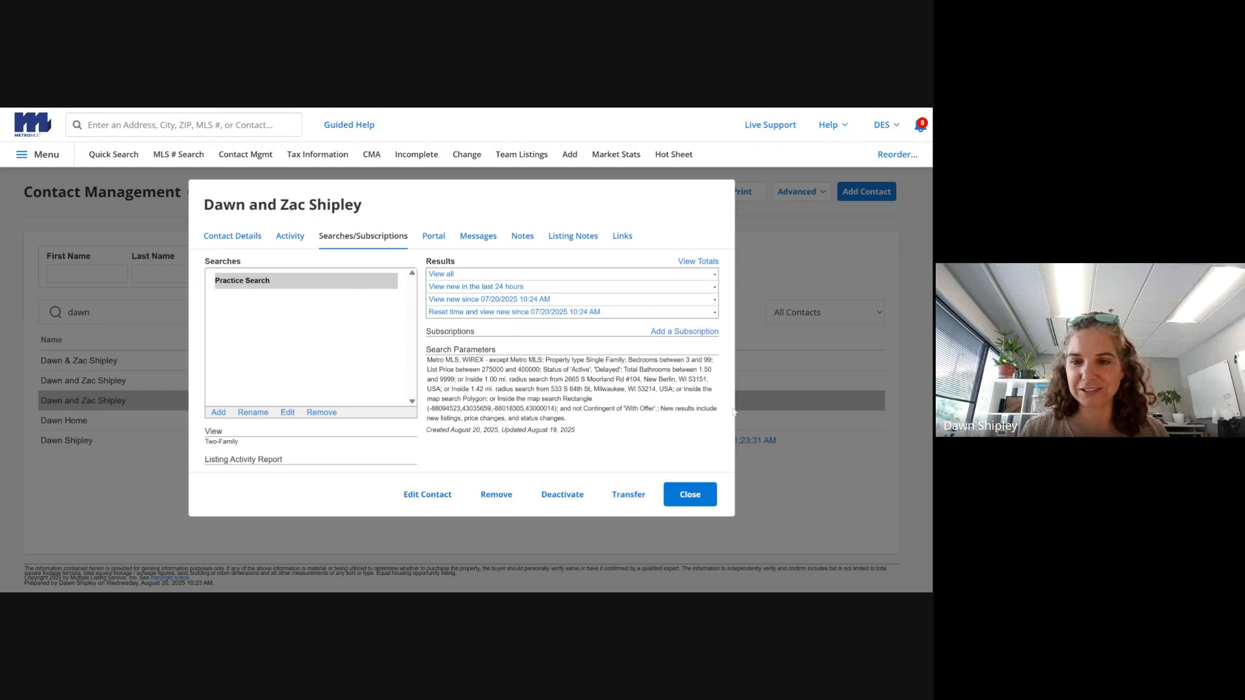
left_click(706, 497)
- Confirm the correct contact lists the new condo search alongside Waukesha County Search, then close the record
left_click(351, 361)
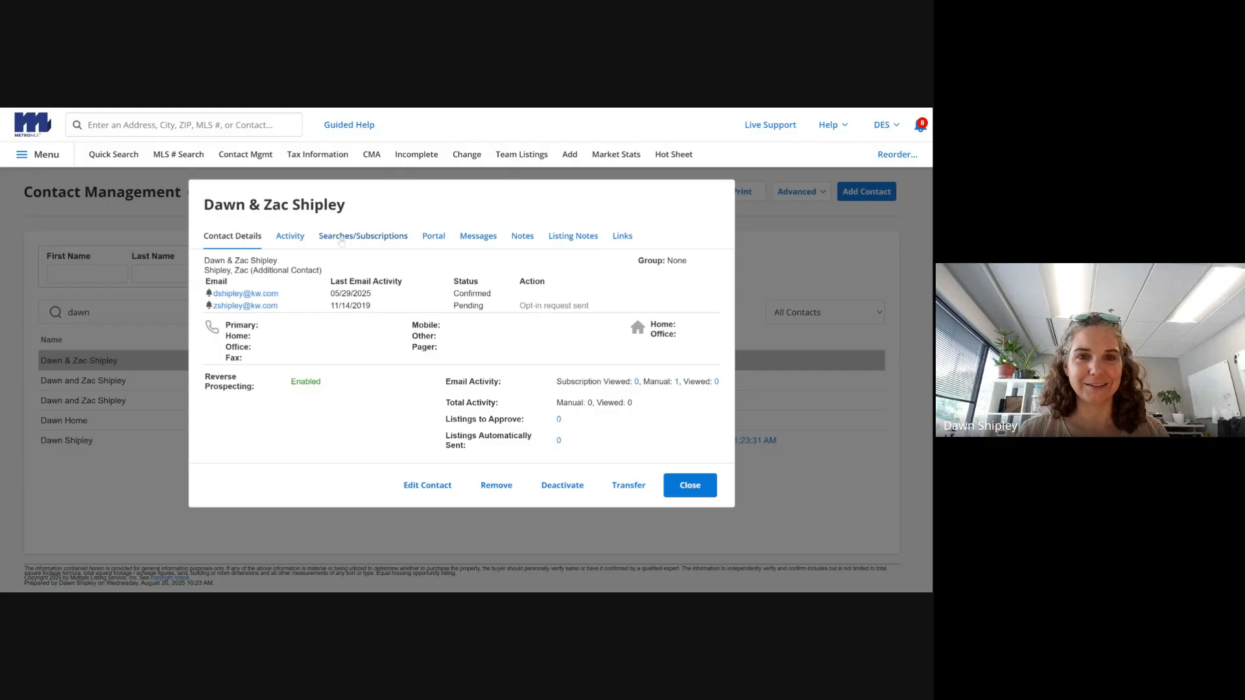
left_click(340, 237)
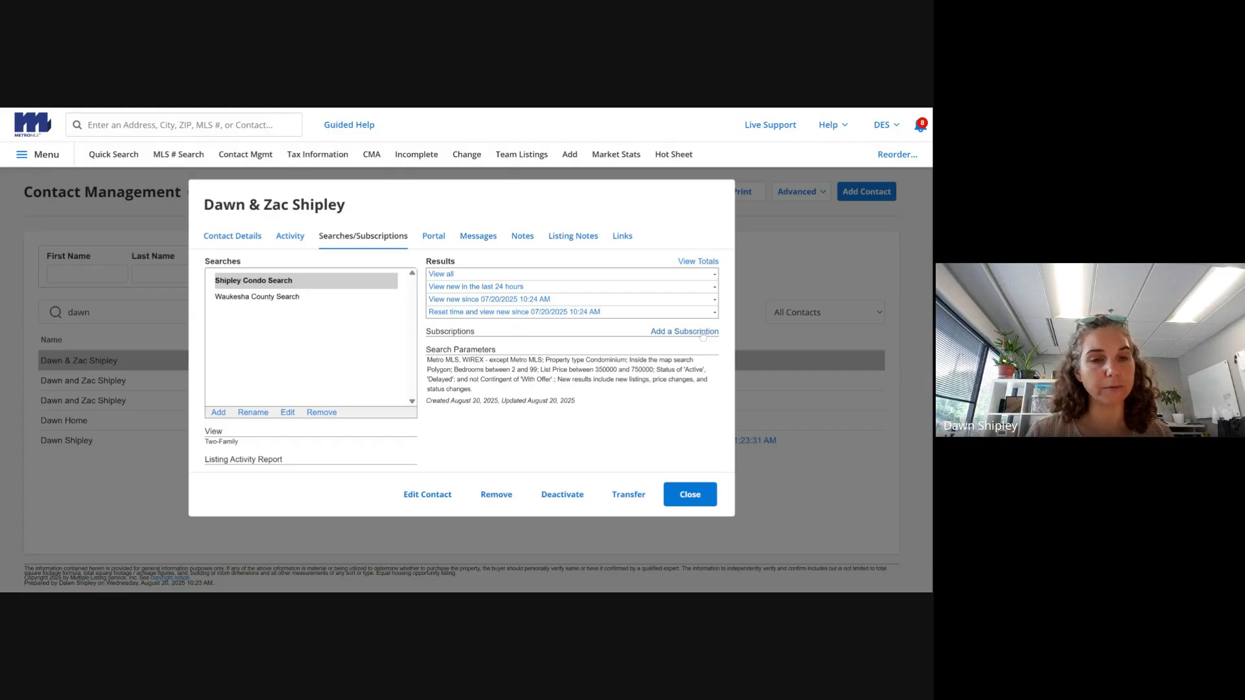
left_click(691, 495)
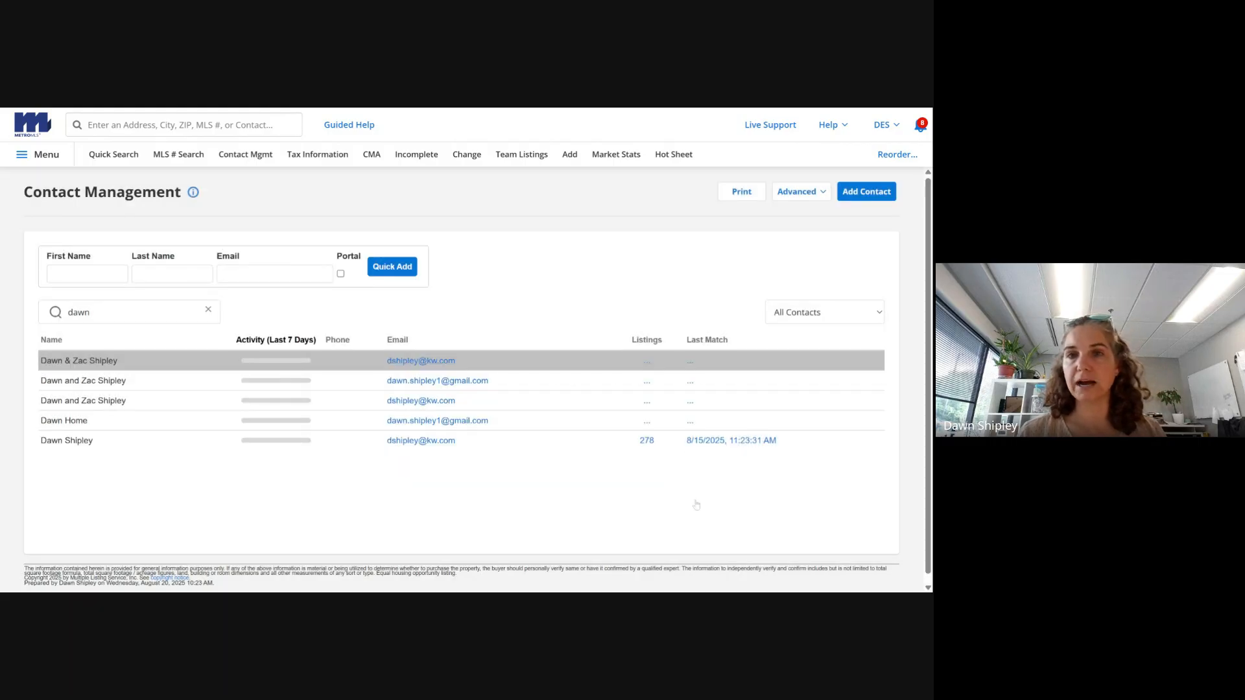